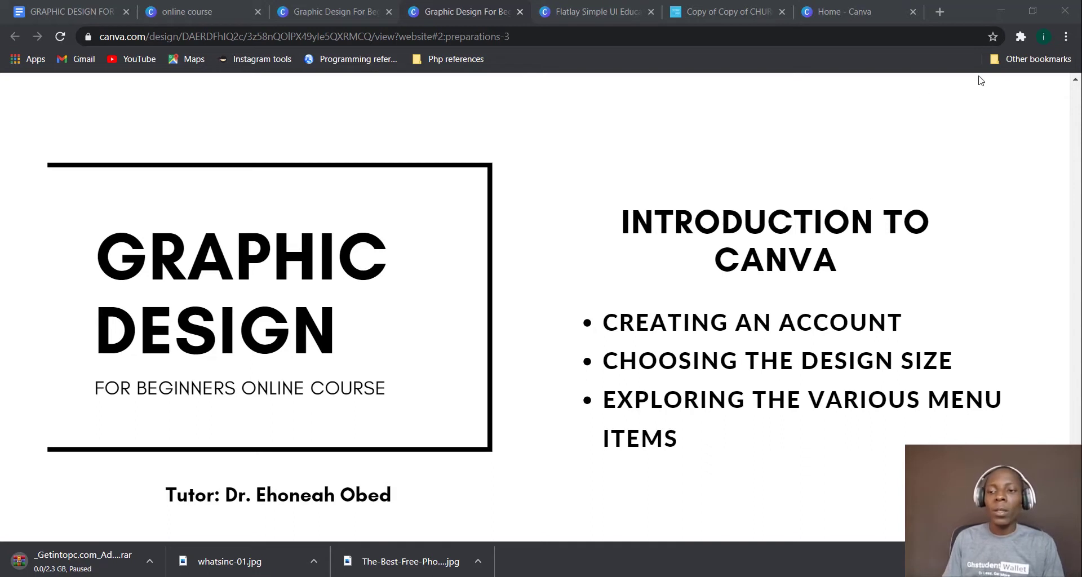
Open Chrome's three-dot menu while the 'Introduction to Canva' slide is showing
{"action": "left_click", "coordinate": [1065, 37]}
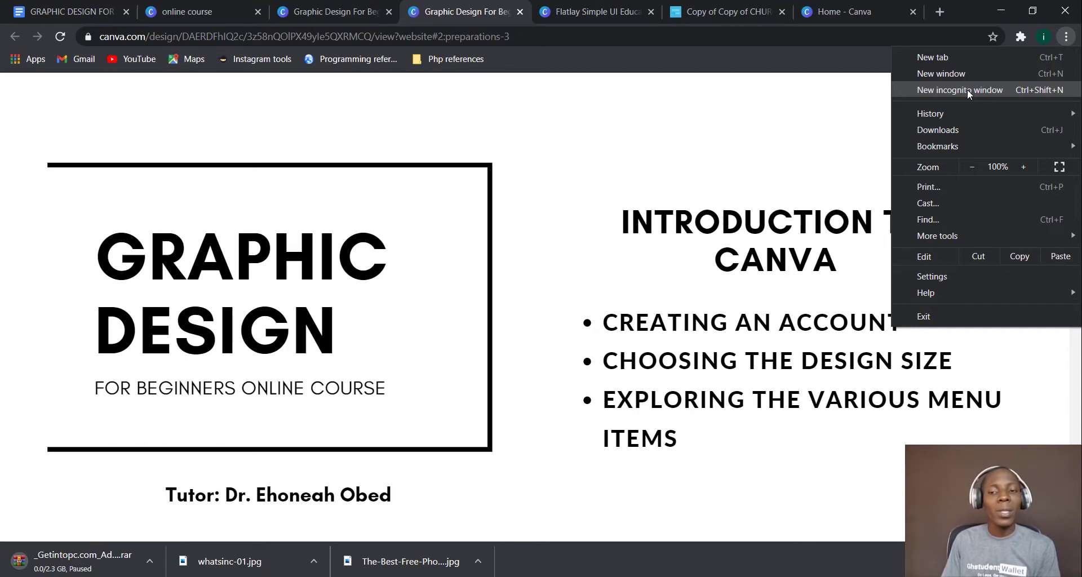
Open a new incognito window and load canva.com
{"action": "left_click", "coordinate": [967, 89]}
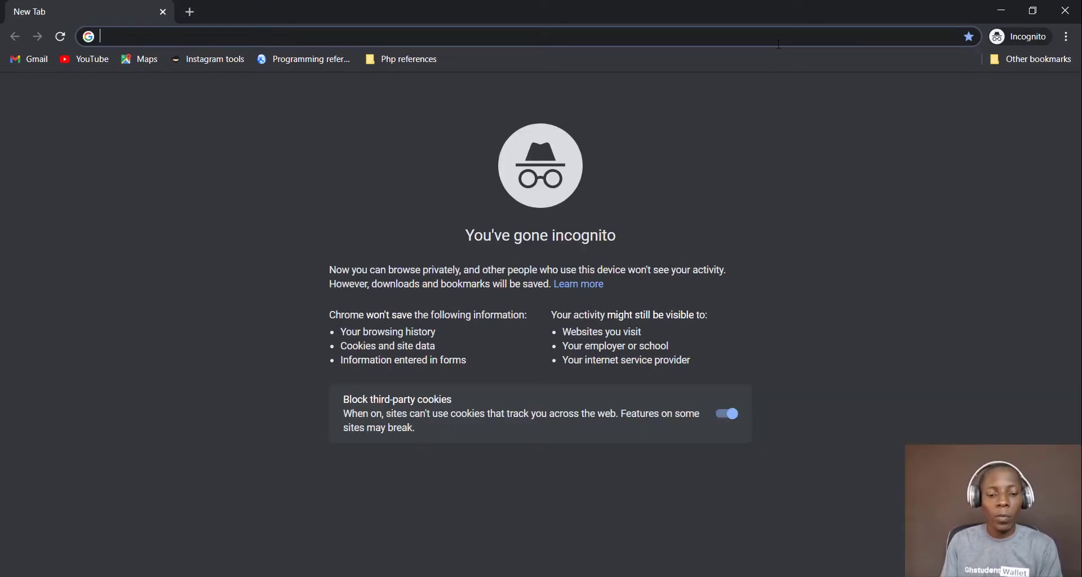
{"action": "type", "text": "canva"}
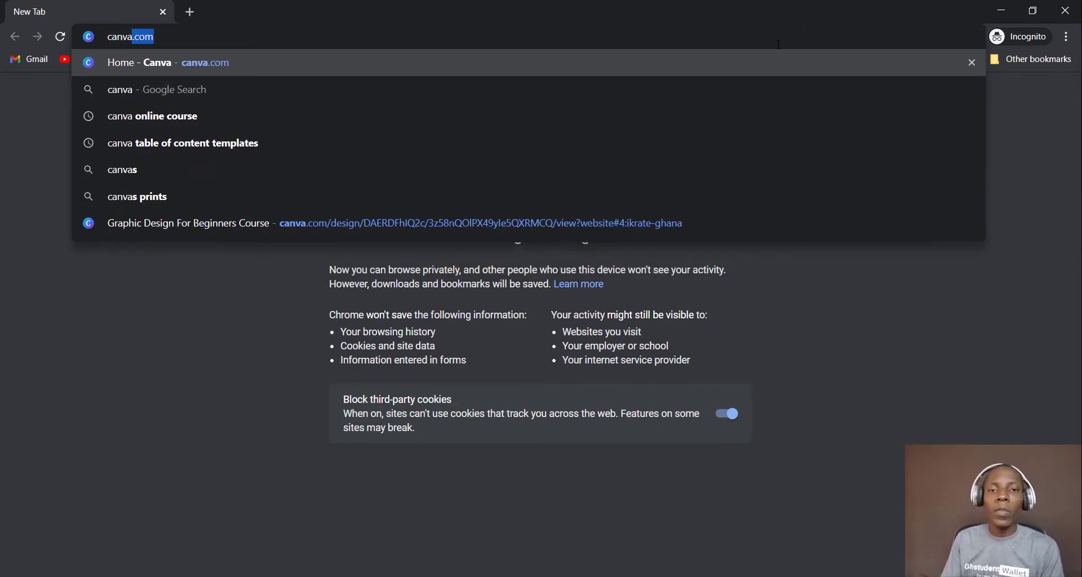
{"action": "type", "text": "."}
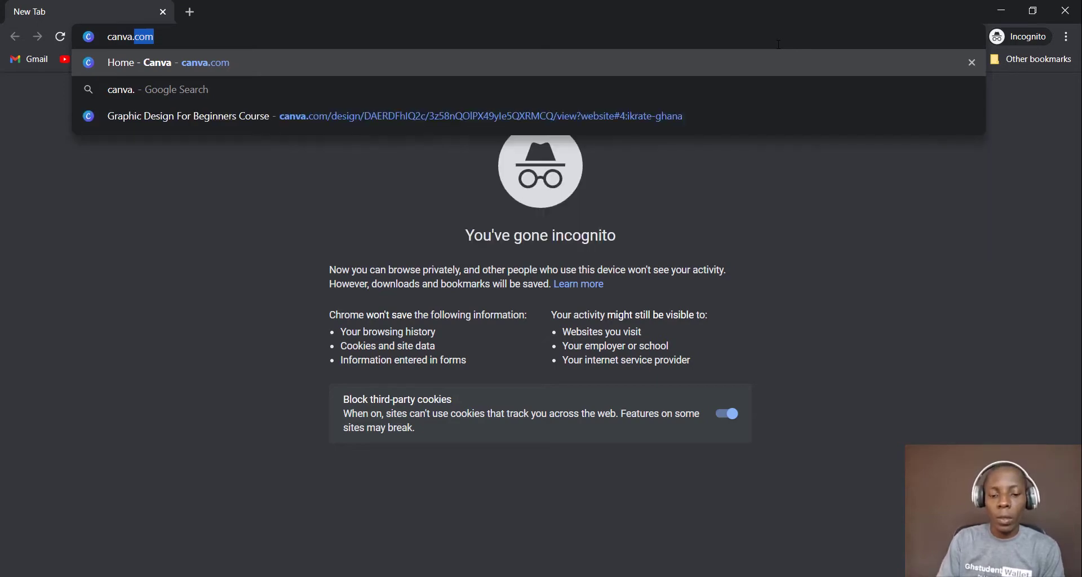
{"action": "type", "text": "com"}
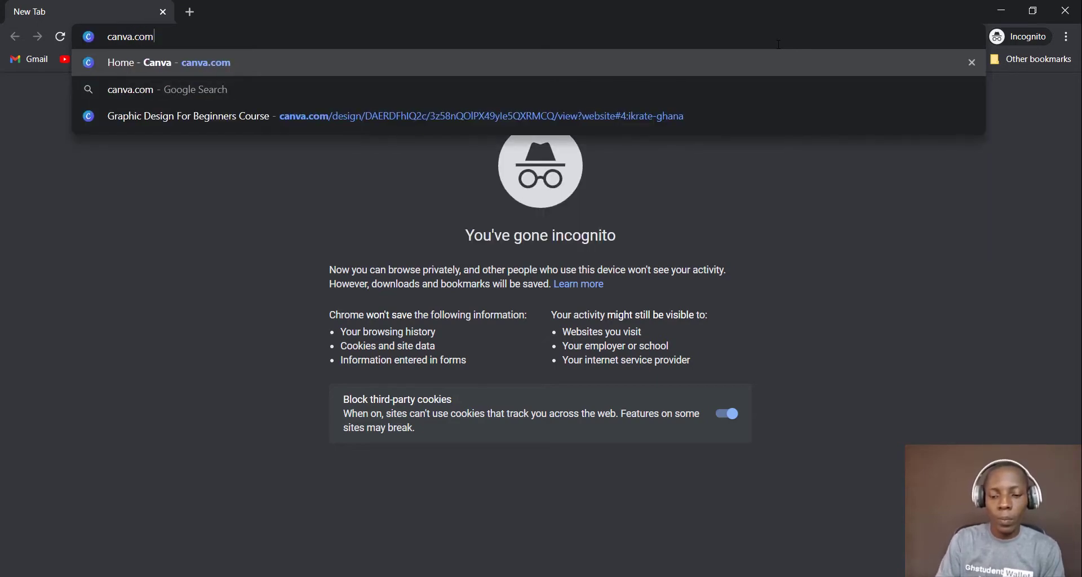
{"action": "key", "text": "Return"}
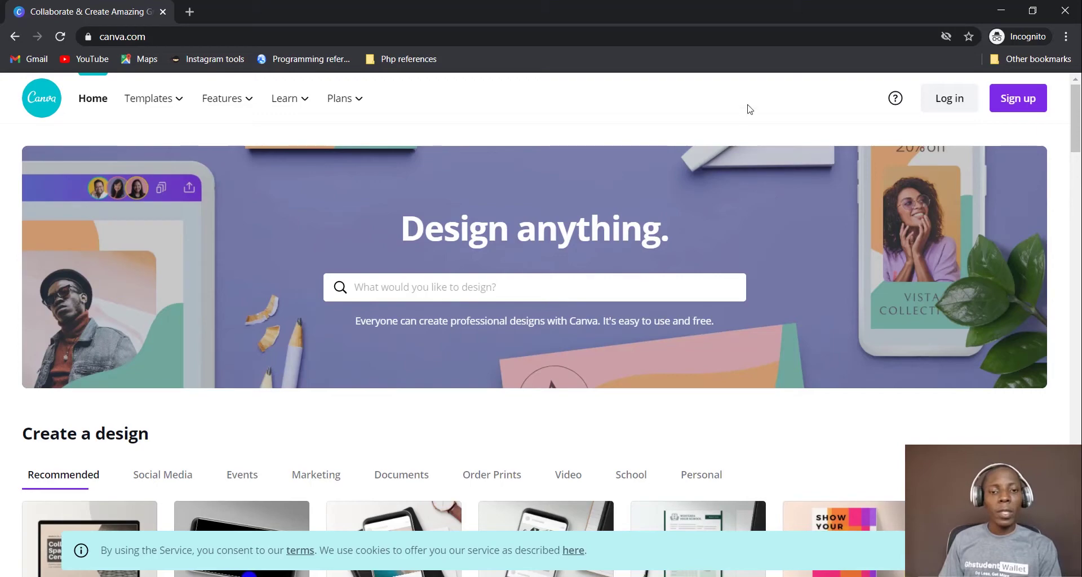
Scroll through the canva.com 'Design anything.' page, then choose Sign up
{"action": "scroll", "coordinate": [745, 141], "scroll_direction": "down", "scroll_amount": 5}
{"action": "scroll", "coordinate": [745, 152], "scroll_direction": "down", "scroll_amount": 5}
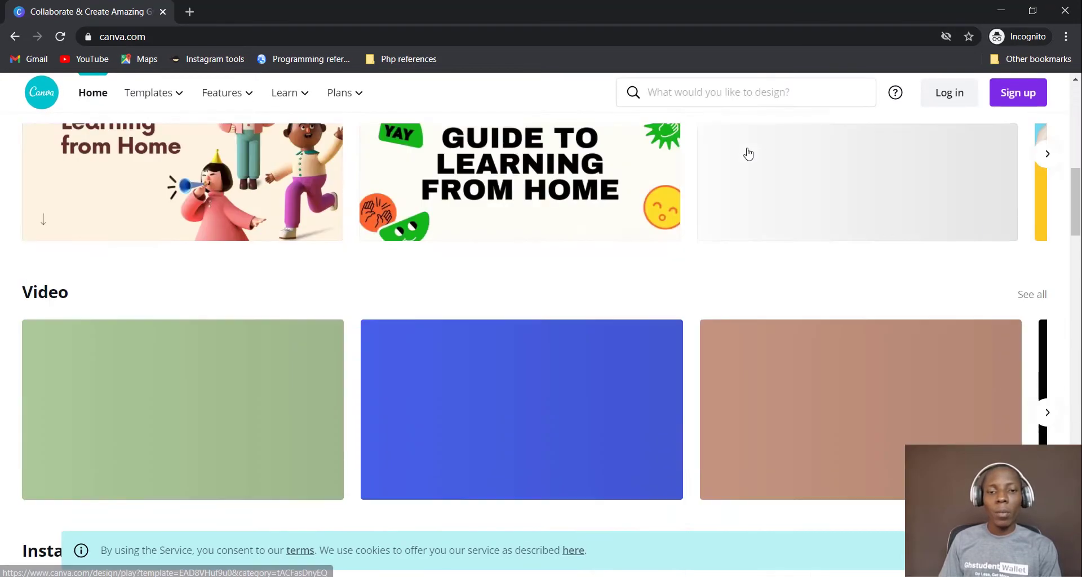
{"action": "scroll", "coordinate": [749, 151], "scroll_direction": "up", "scroll_amount": 10}
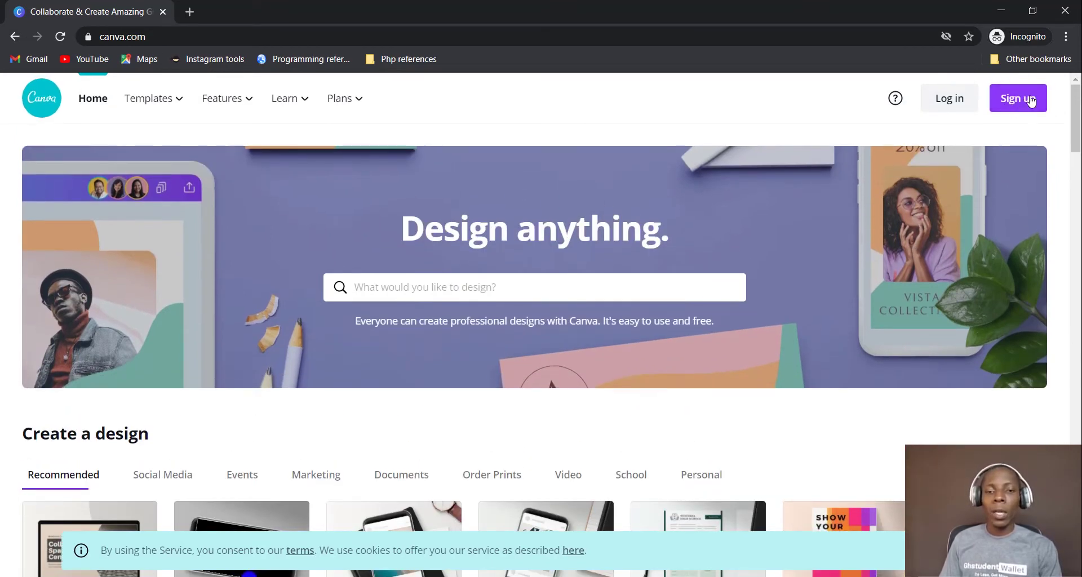
{"action": "left_click", "coordinate": [1029, 101]}
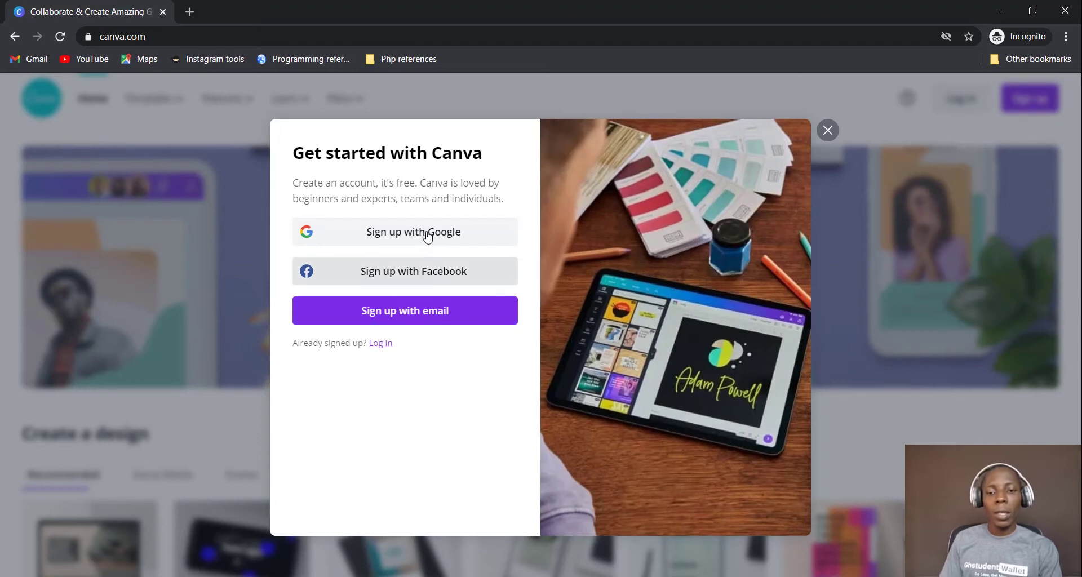
Sign up with Google by entering the account's e-mail address and password
{"action": "left_click", "coordinate": [460, 238]}
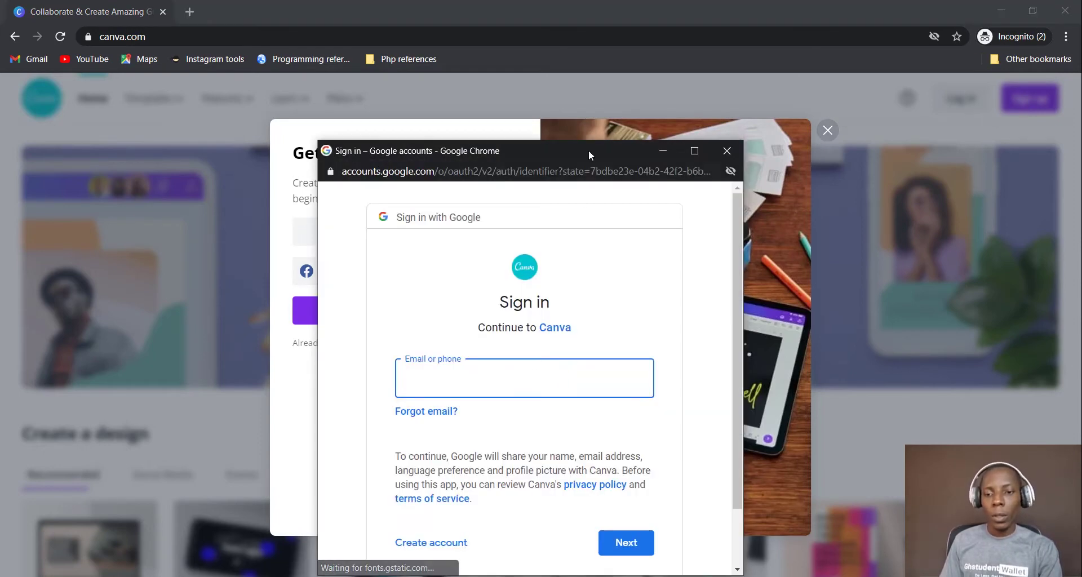
{"action": "left_click_drag", "start_coordinate": [589, 151], "coordinate": [590, 99]}
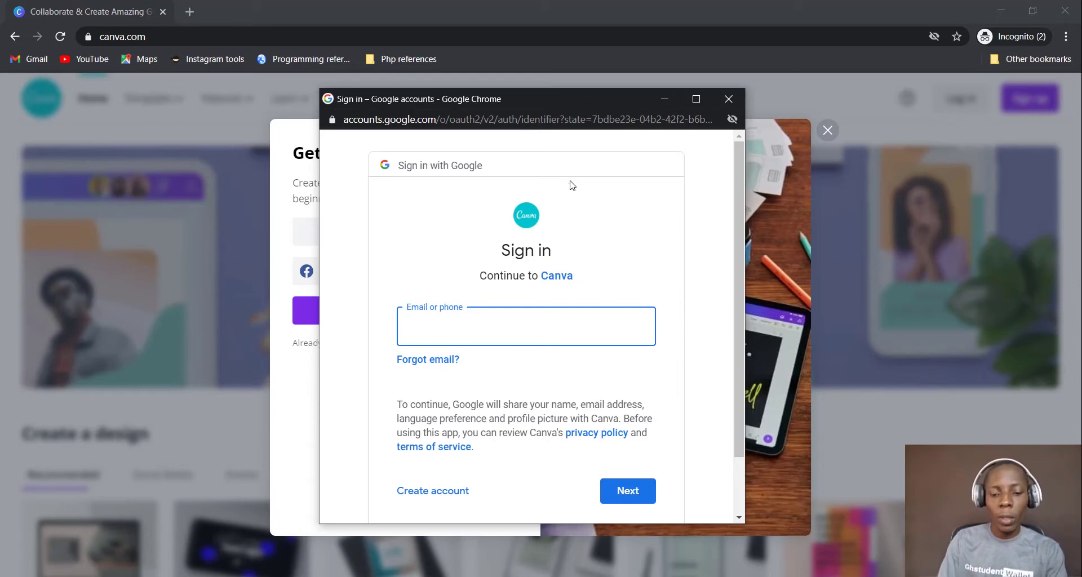
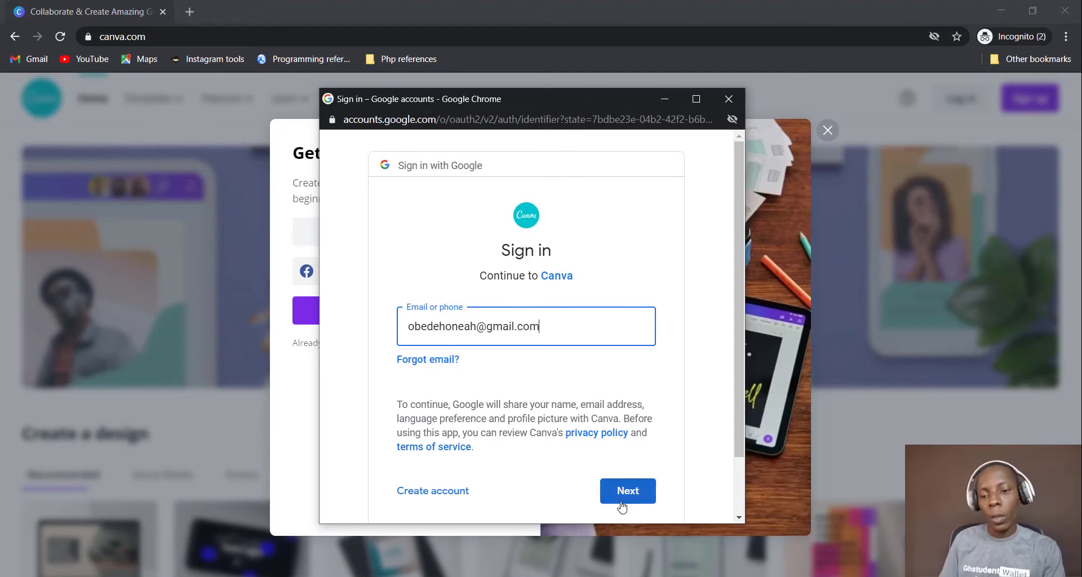
{"action": "left_click", "coordinate": [626, 495]}
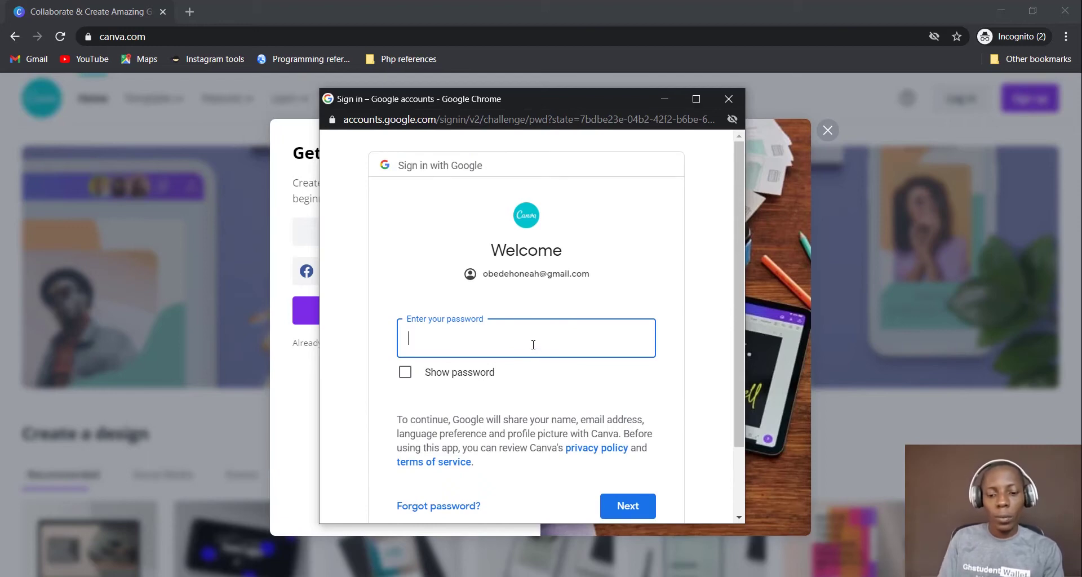
{"action": "type", "text": "••••"}
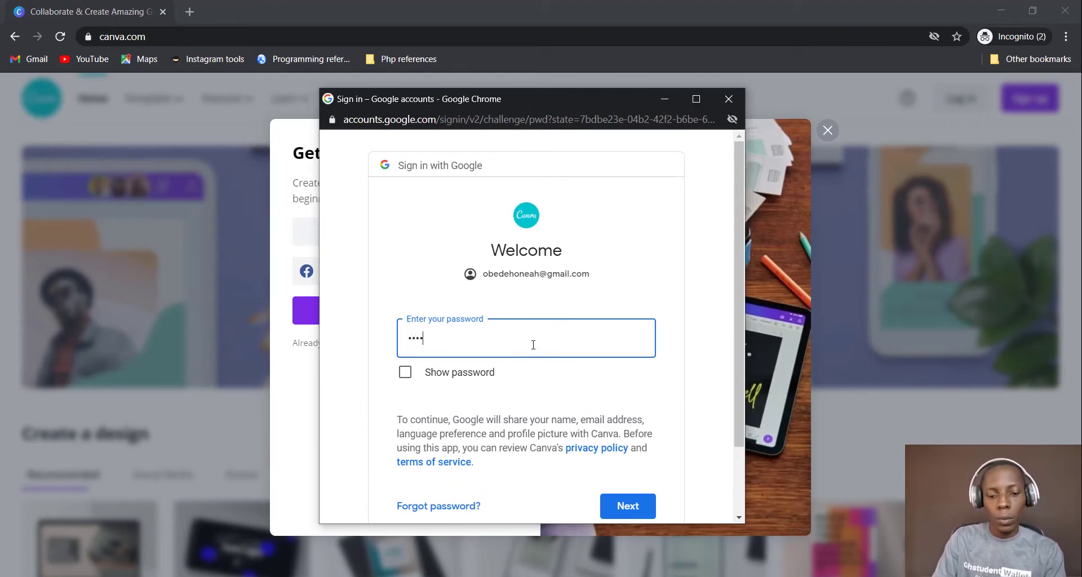
{"action": "type", "text": "••••"}
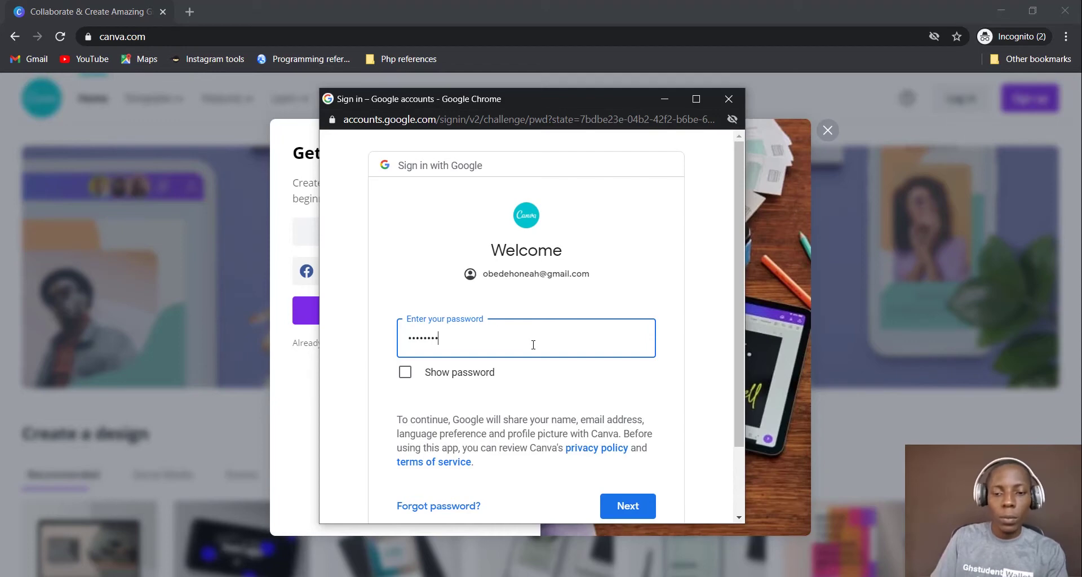
{"action": "left_click", "coordinate": [623, 508]}
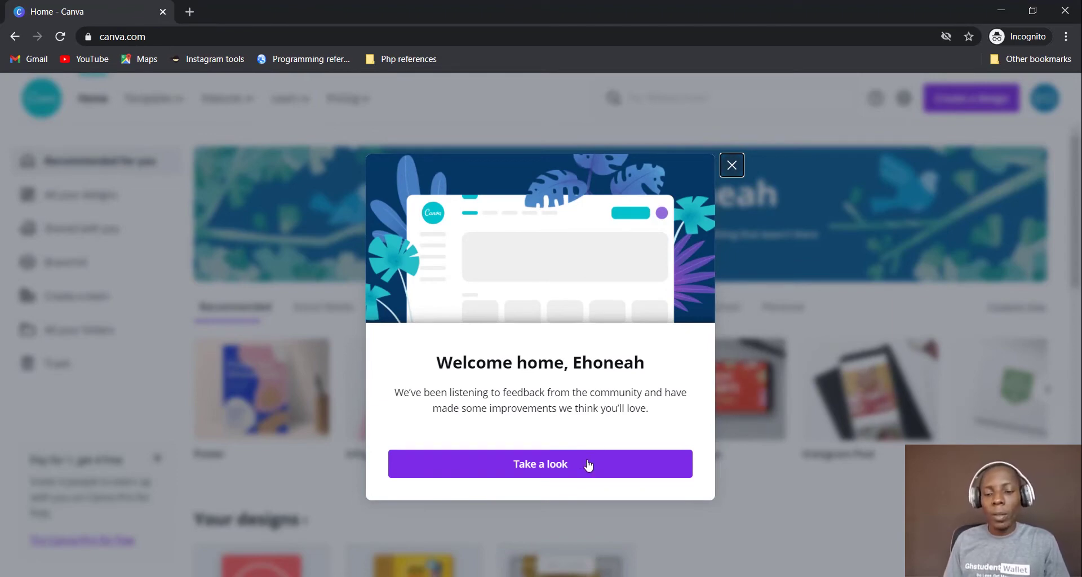
Close the Welcome home modal to reveal recommended design types and Your designs
{"action": "left_click", "coordinate": [731, 165]}
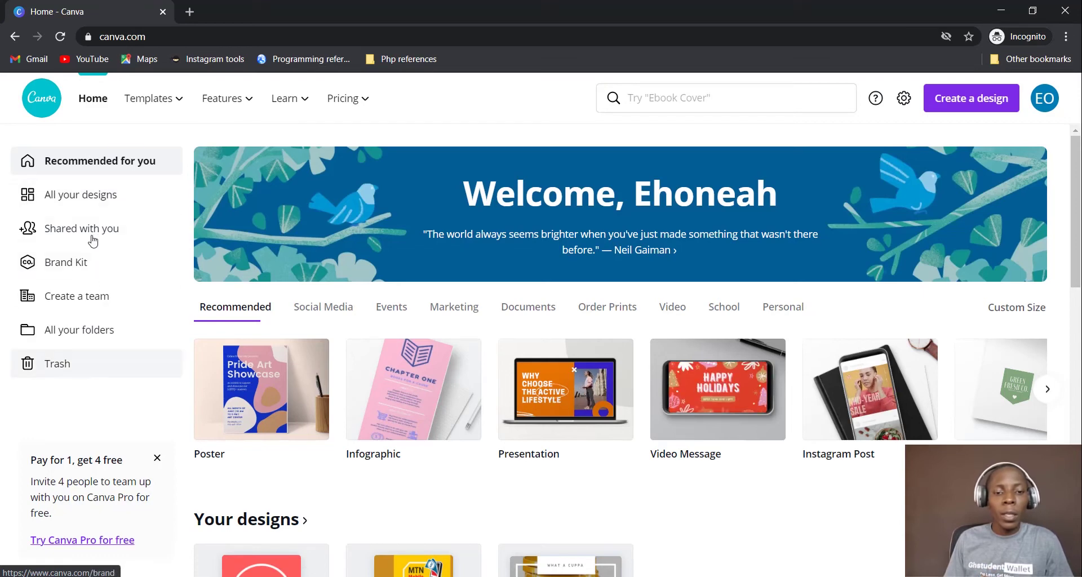
Browse the three untitled designs in All your designs, then view the empty Shared with you page
{"action": "left_click", "coordinate": [98, 196]}
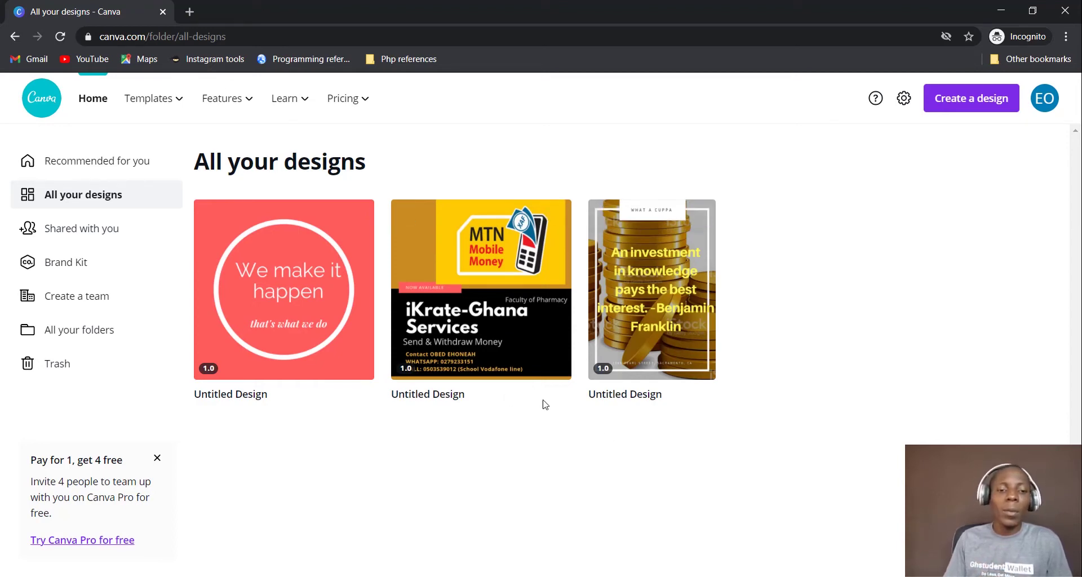
{"action": "left_click", "coordinate": [86, 232]}
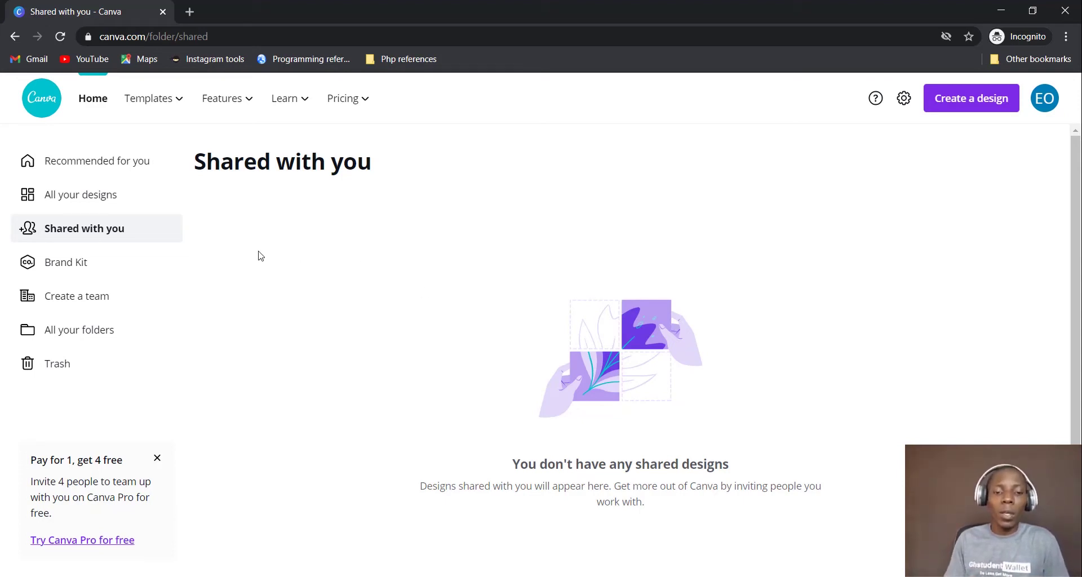
Open the Brand Kit page with its logos, colours and fonts sections
{"action": "left_click", "coordinate": [97, 267]}
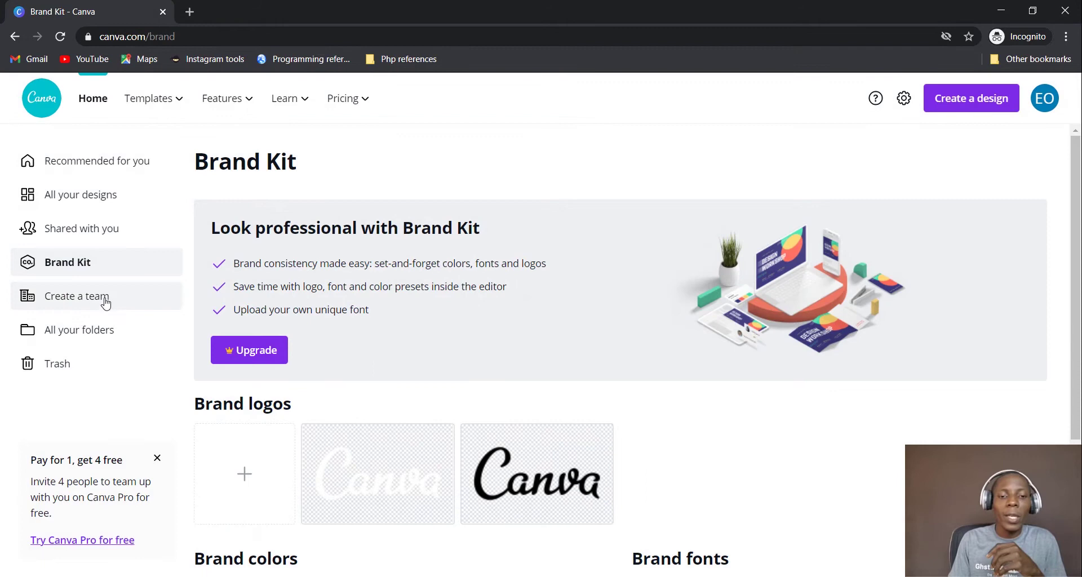
Preview the Create a team form, close it unfilled, and open All your folders
{"action": "left_click", "coordinate": [107, 303]}
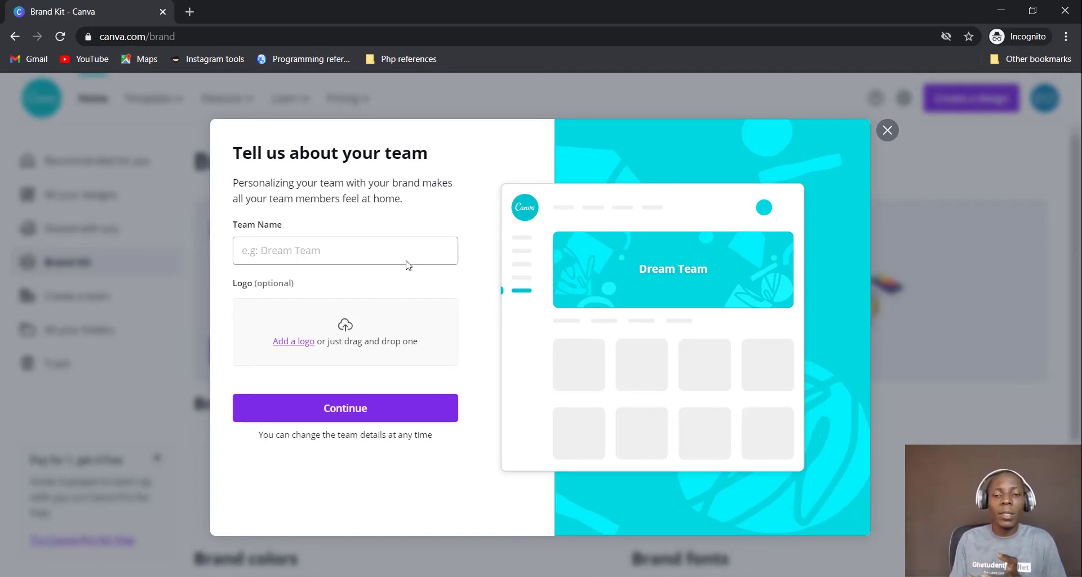
{"action": "left_click", "coordinate": [888, 132]}
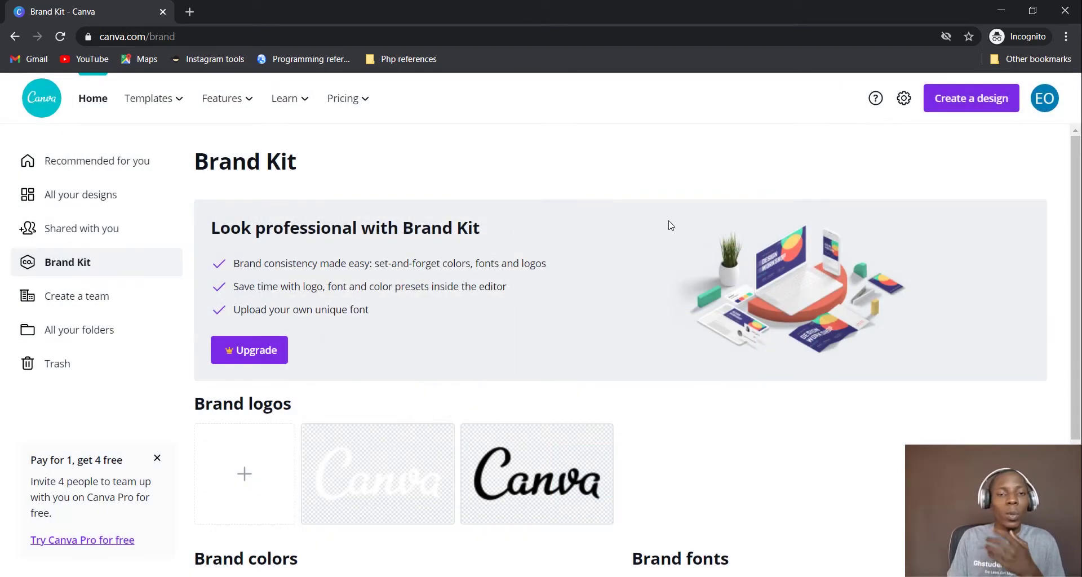
{"action": "scroll", "coordinate": [624, 240], "scroll_direction": "down", "scroll_amount": 1}
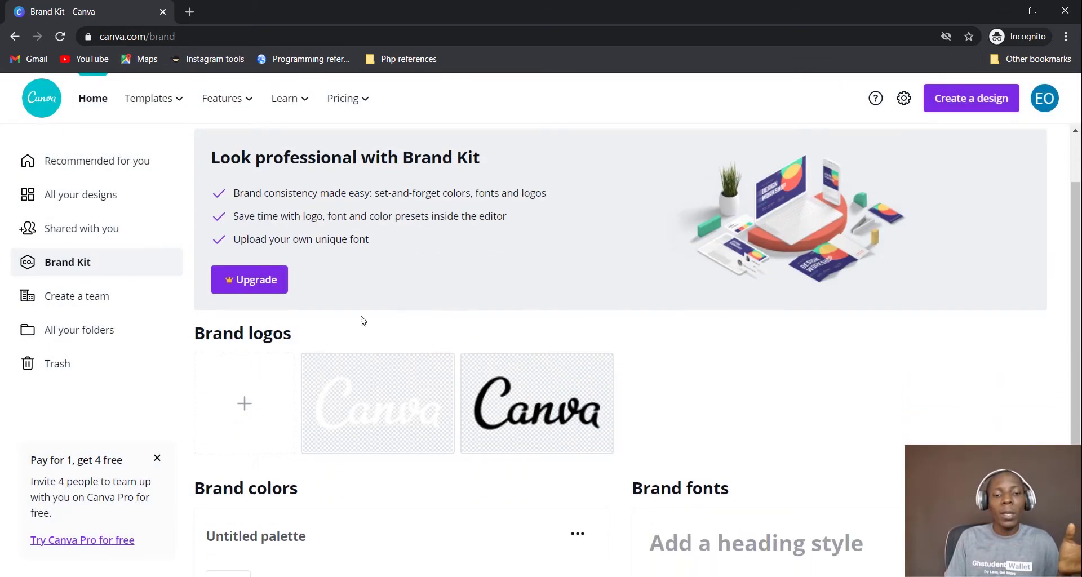
{"action": "left_click", "coordinate": [109, 334]}
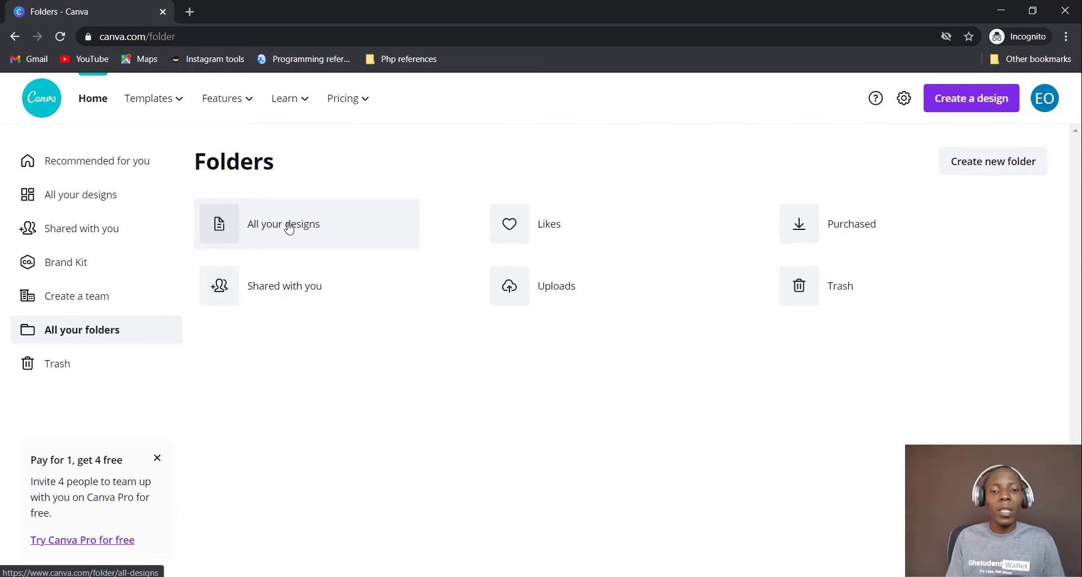
Check the empty Trash folder, then return to the Home dashboard
{"action": "left_click", "coordinate": [90, 367]}
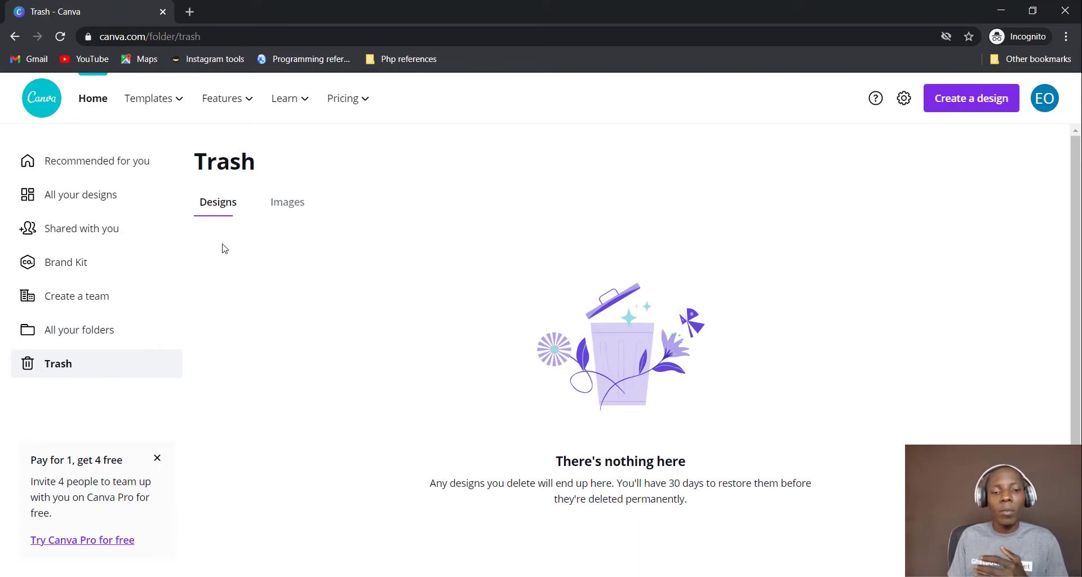
{"action": "left_click", "coordinate": [90, 160]}
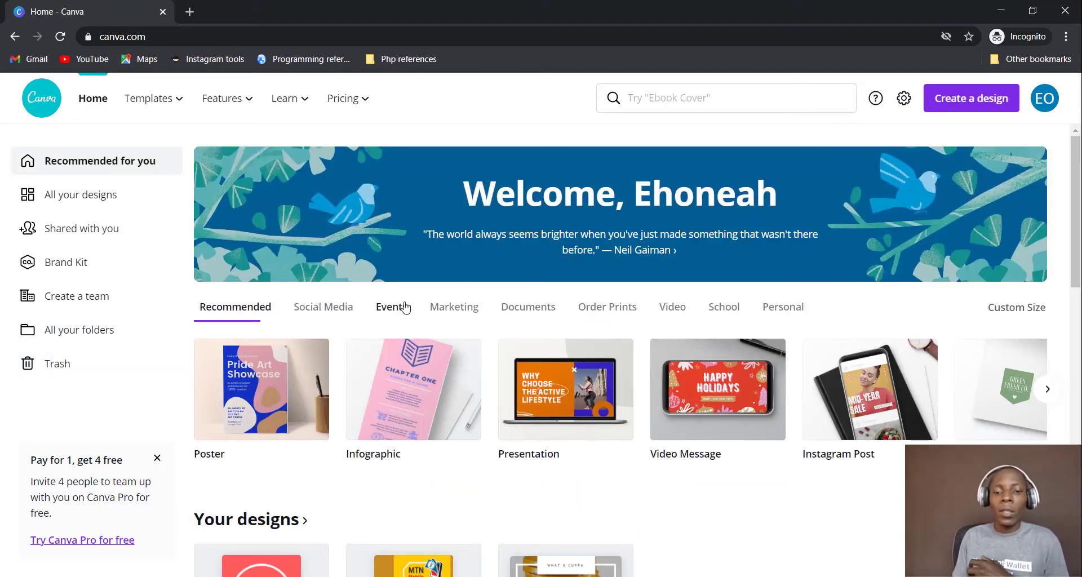
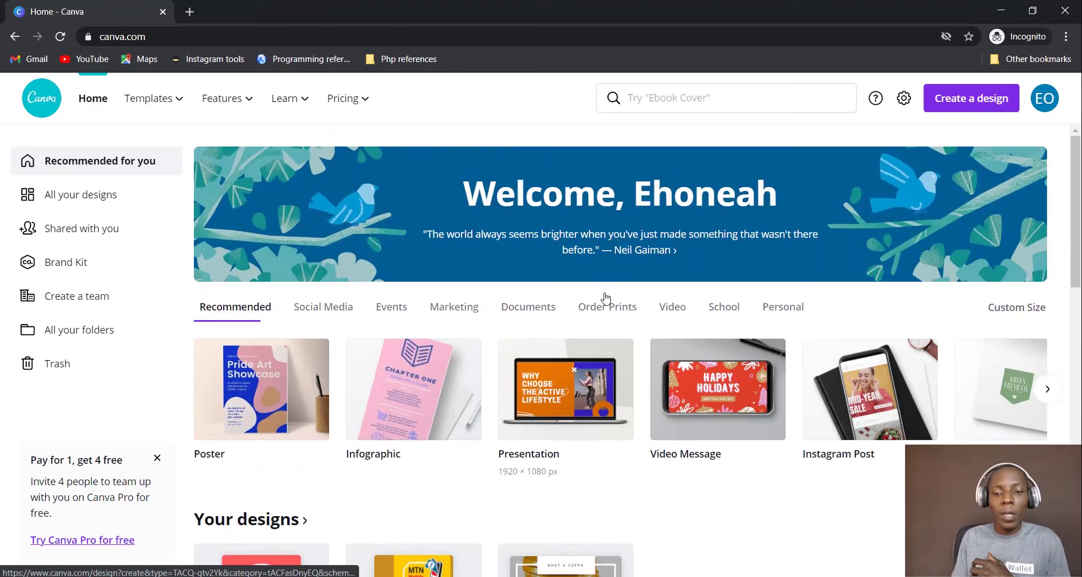
Show Social Media design types on the home page and scroll down past the Facebook Covers row
{"action": "left_click", "coordinate": [333, 313]}
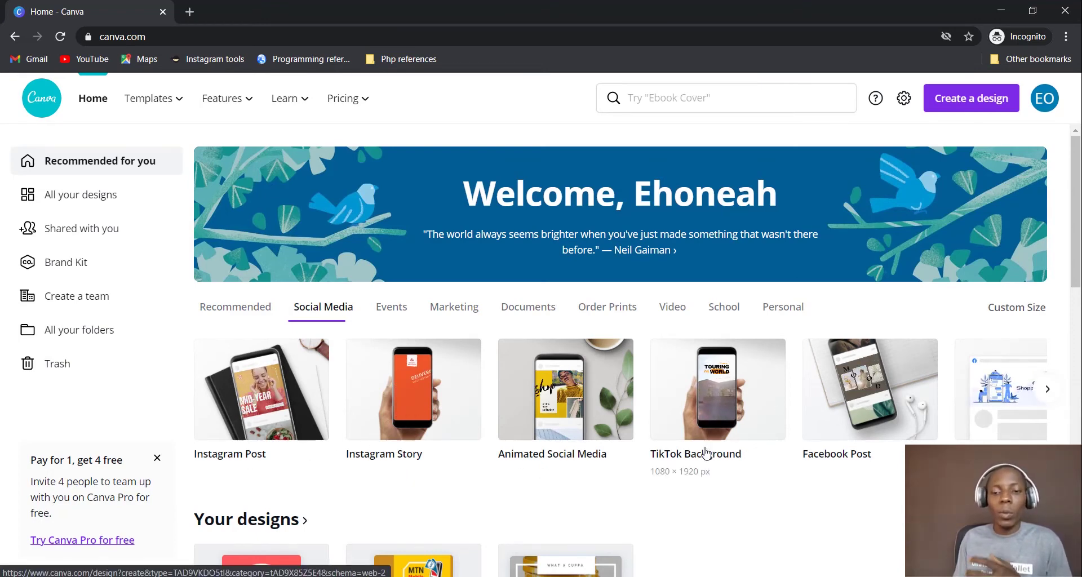
{"action": "scroll", "coordinate": [719, 448], "scroll_direction": "down", "scroll_amount": 1}
{"action": "scroll", "coordinate": [496, 296], "scroll_direction": "down", "scroll_amount": 6}
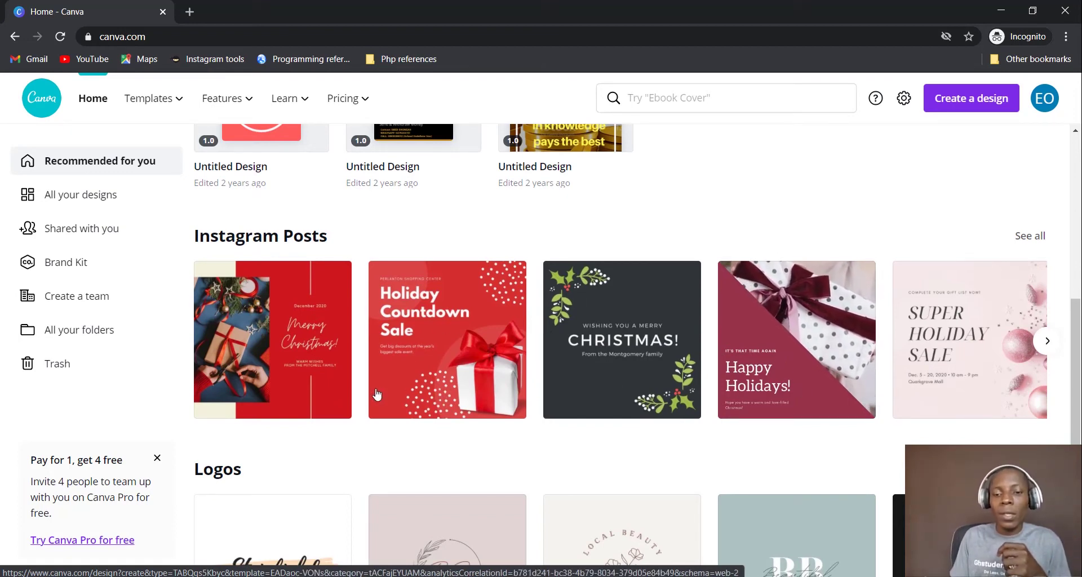
{"action": "scroll", "coordinate": [531, 369], "scroll_direction": "down", "scroll_amount": 3}
{"action": "scroll", "coordinate": [531, 369], "scroll_direction": "down", "scroll_amount": 3}
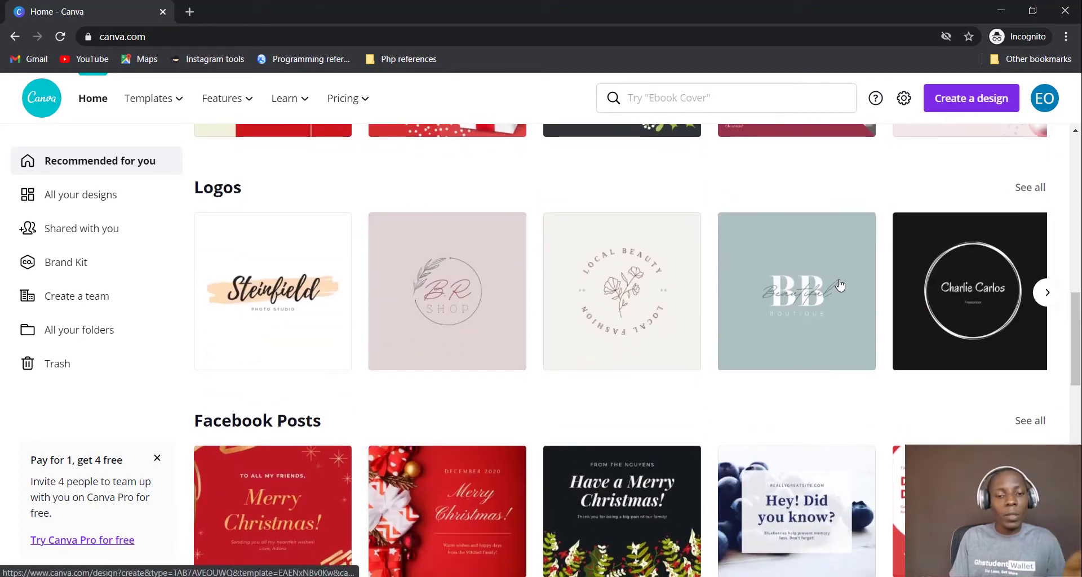
{"action": "scroll", "coordinate": [386, 331], "scroll_direction": "down", "scroll_amount": 3}
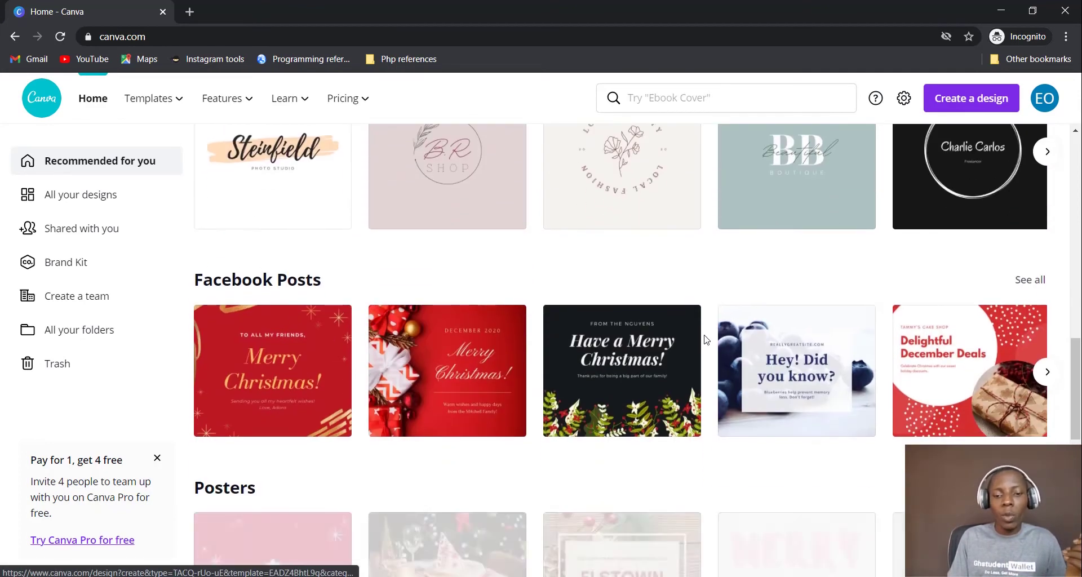
{"action": "scroll", "coordinate": [706, 339], "scroll_direction": "down", "scroll_amount": 3}
{"action": "scroll", "coordinate": [379, 343], "scroll_direction": "down", "scroll_amount": 3}
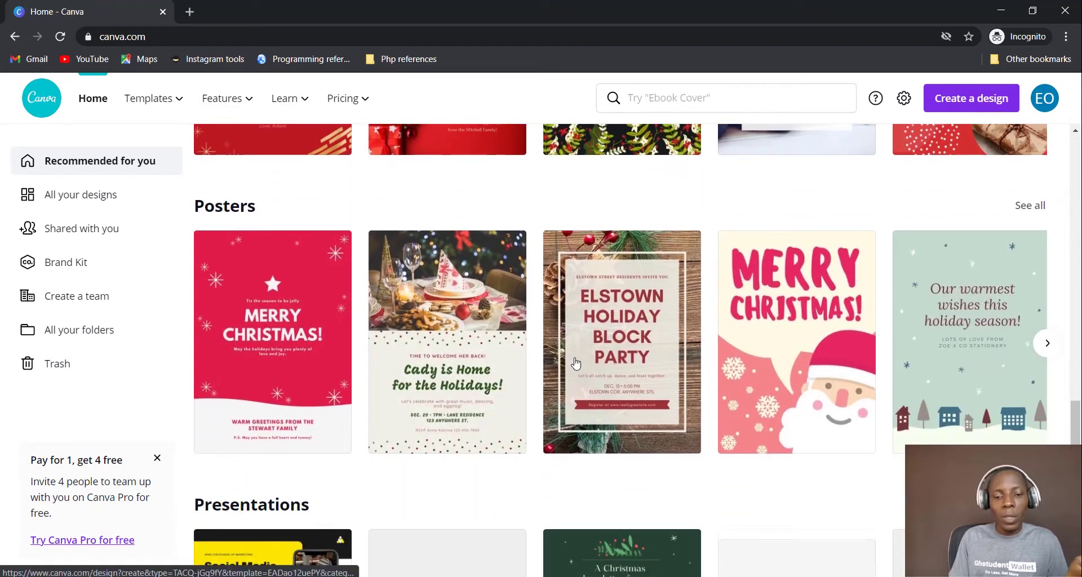
{"action": "scroll", "coordinate": [576, 363], "scroll_direction": "down", "scroll_amount": 3}
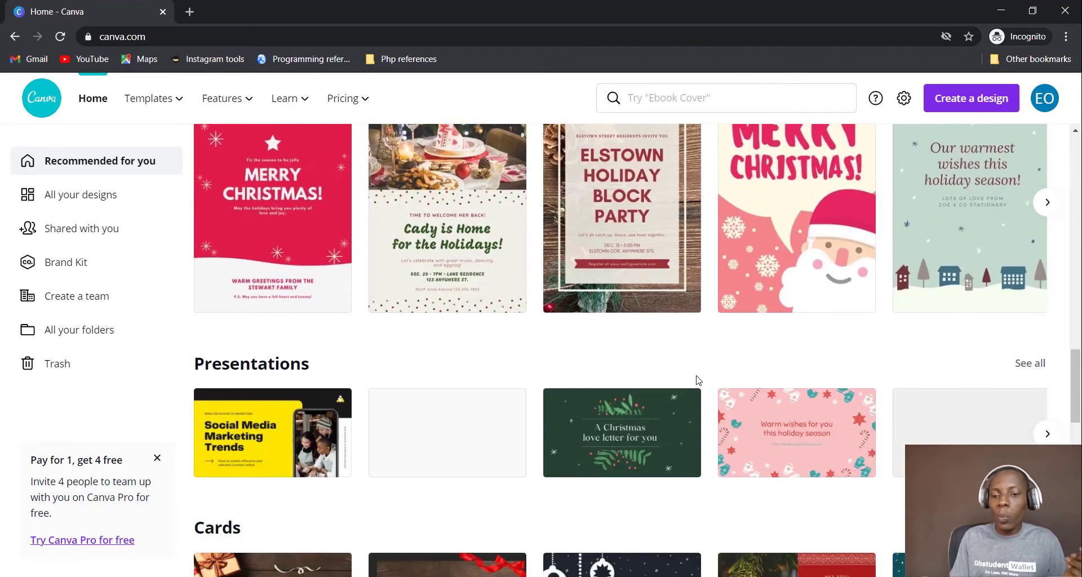
{"action": "scroll", "coordinate": [700, 386], "scroll_direction": "down", "scroll_amount": 4}
{"action": "scroll", "coordinate": [322, 278], "scroll_direction": "down", "scroll_amount": 4}
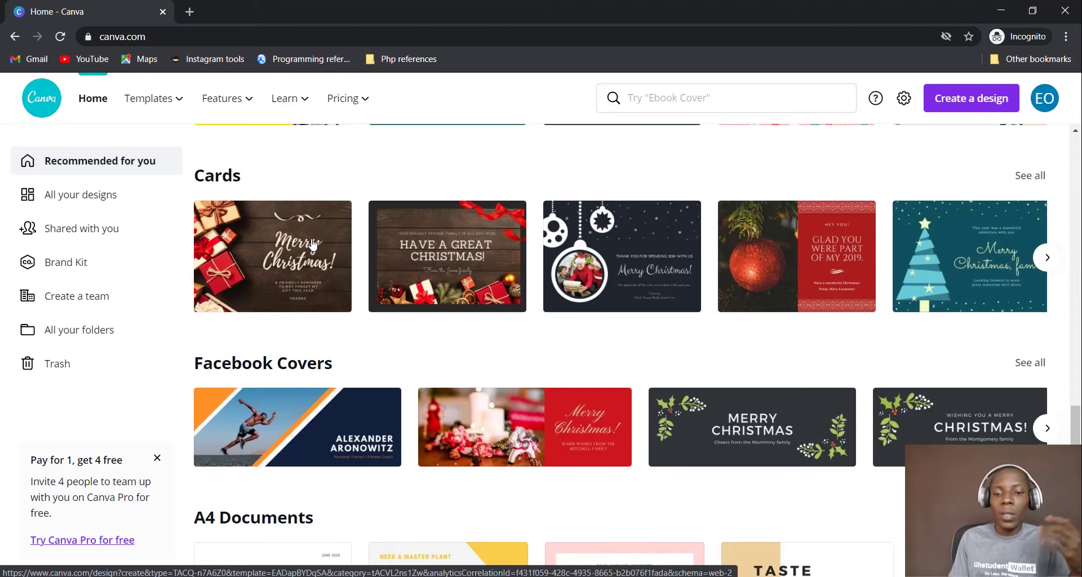
{"action": "scroll", "coordinate": [492, 314], "scroll_direction": "down", "scroll_amount": 3}
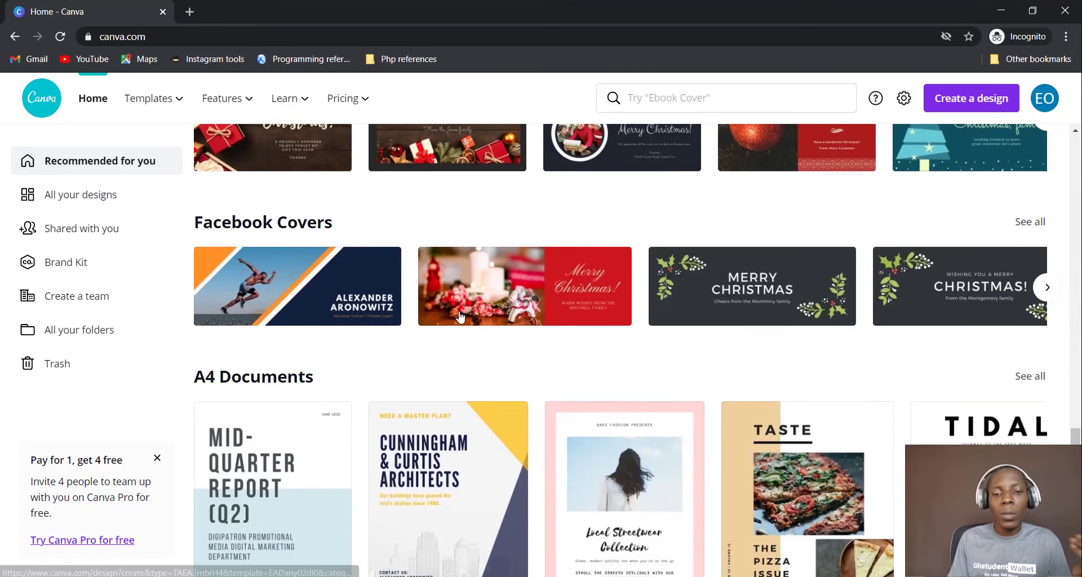
{"action": "scroll", "coordinate": [488, 322], "scroll_direction": "down", "scroll_amount": 3}
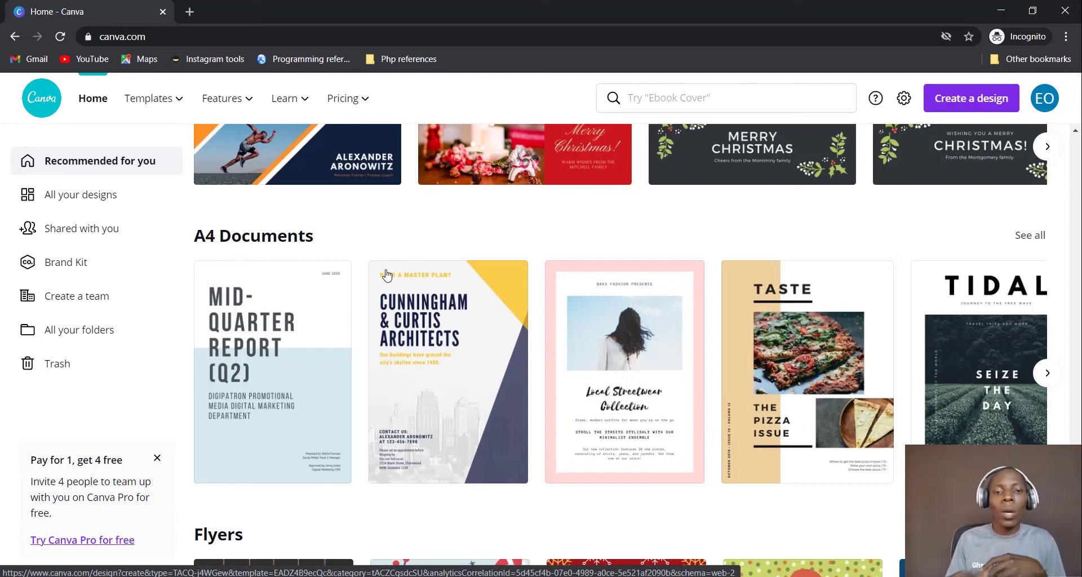
{"action": "scroll", "coordinate": [472, 315], "scroll_direction": "down", "scroll_amount": 5}
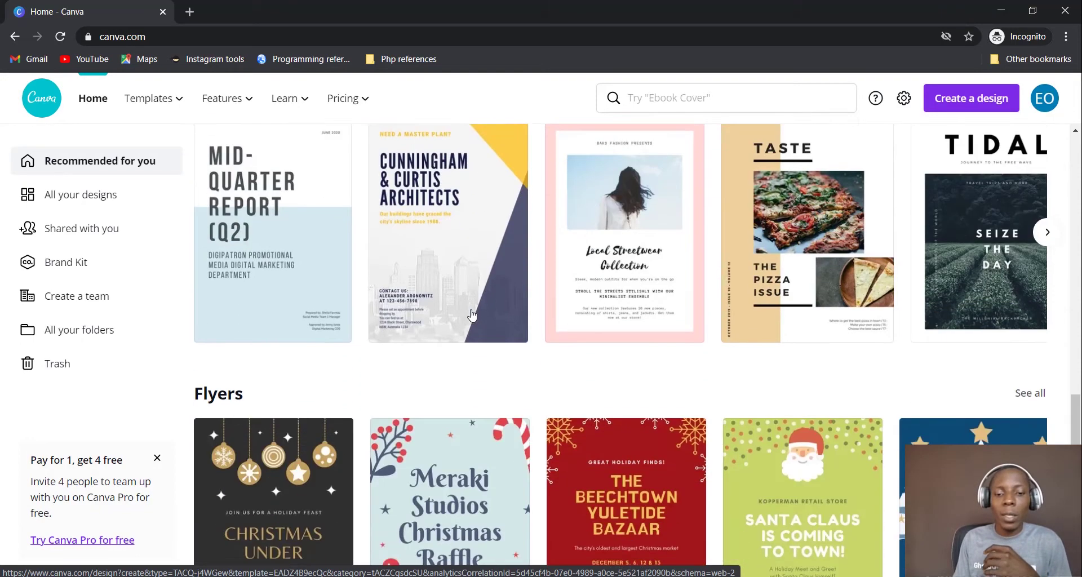
{"action": "scroll", "coordinate": [700, 334], "scroll_direction": "up", "scroll_amount": 10}
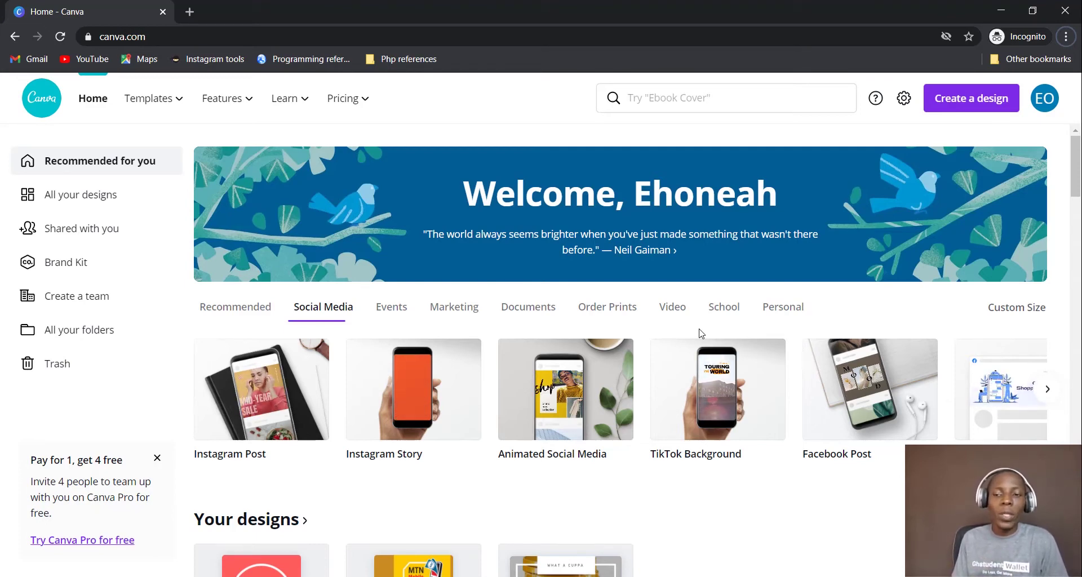
Open Create a design and browse the suggested types such as Custom size, Poster and Infographic
{"action": "left_click", "coordinate": [977, 109]}
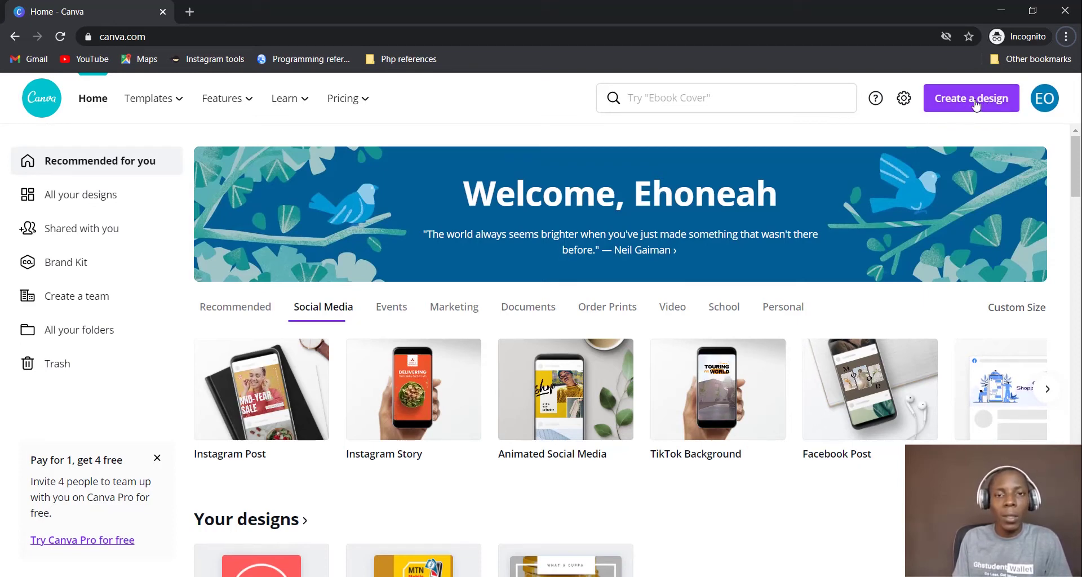
{"action": "left_click", "coordinate": [976, 105]}
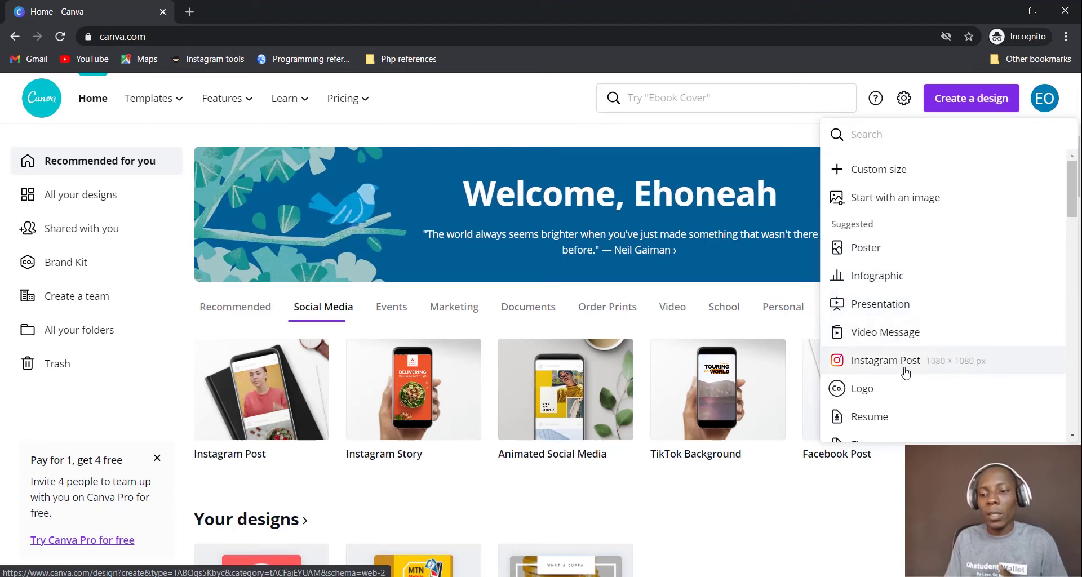
{"action": "scroll", "coordinate": [907, 380], "scroll_direction": "down", "scroll_amount": 5}
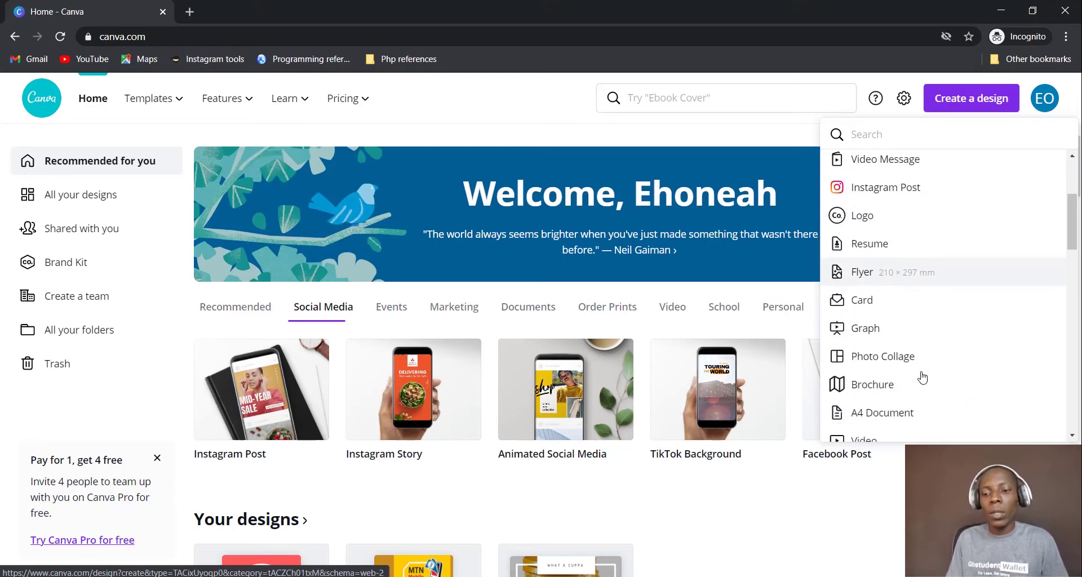
{"action": "scroll", "coordinate": [923, 376], "scroll_direction": "down", "scroll_amount": 2}
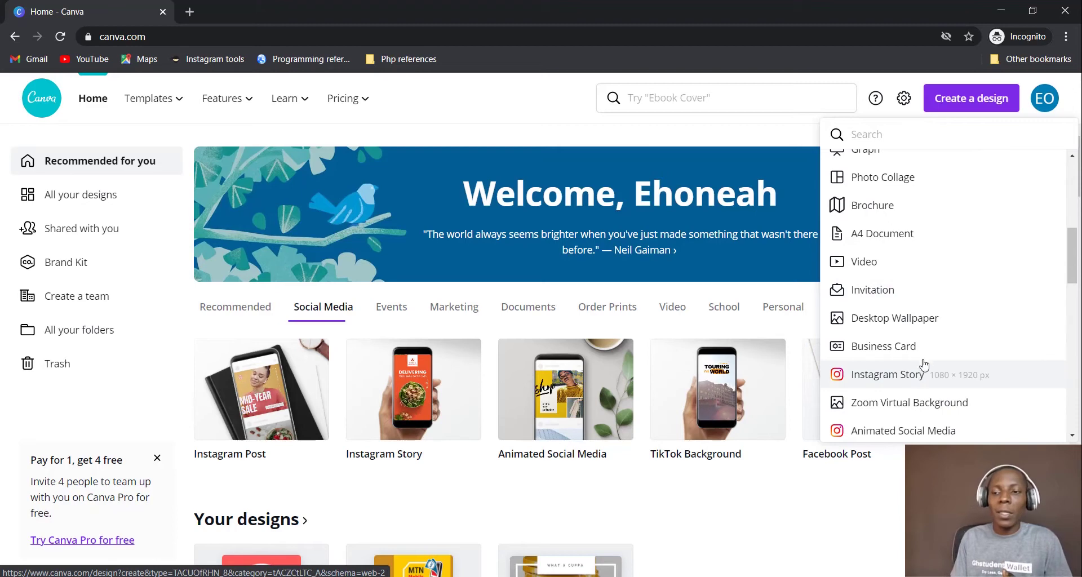
{"action": "scroll", "coordinate": [927, 355], "scroll_direction": "down", "scroll_amount": 2}
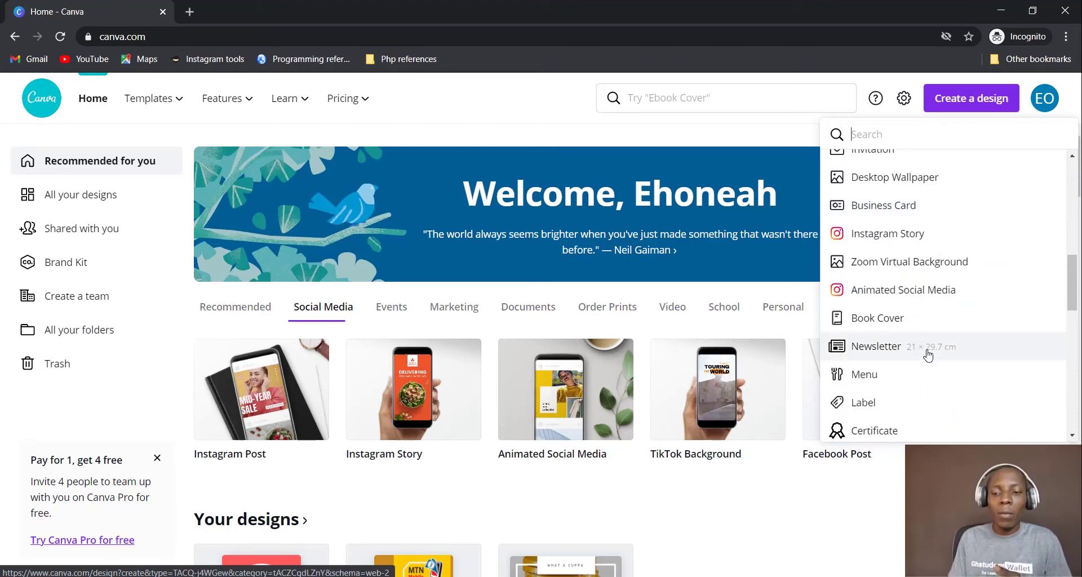
{"action": "scroll", "coordinate": [927, 354], "scroll_direction": "down", "scroll_amount": 1}
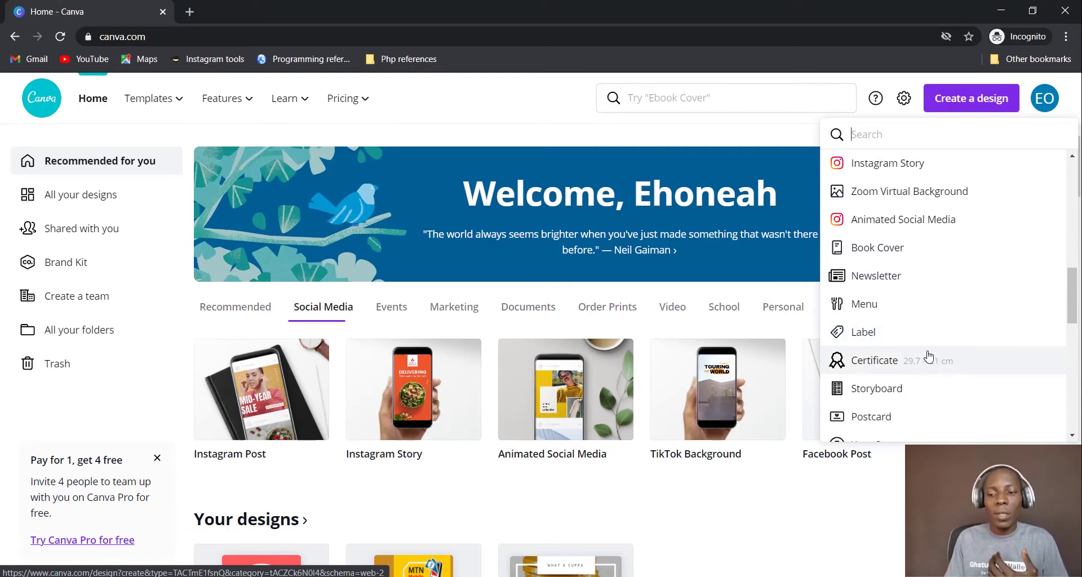
{"action": "scroll", "coordinate": [949, 345], "scroll_direction": "down", "scroll_amount": 4}
{"action": "scroll", "coordinate": [952, 347], "scroll_direction": "up", "scroll_amount": 4}
{"action": "scroll", "coordinate": [953, 349], "scroll_direction": "up", "scroll_amount": 5}
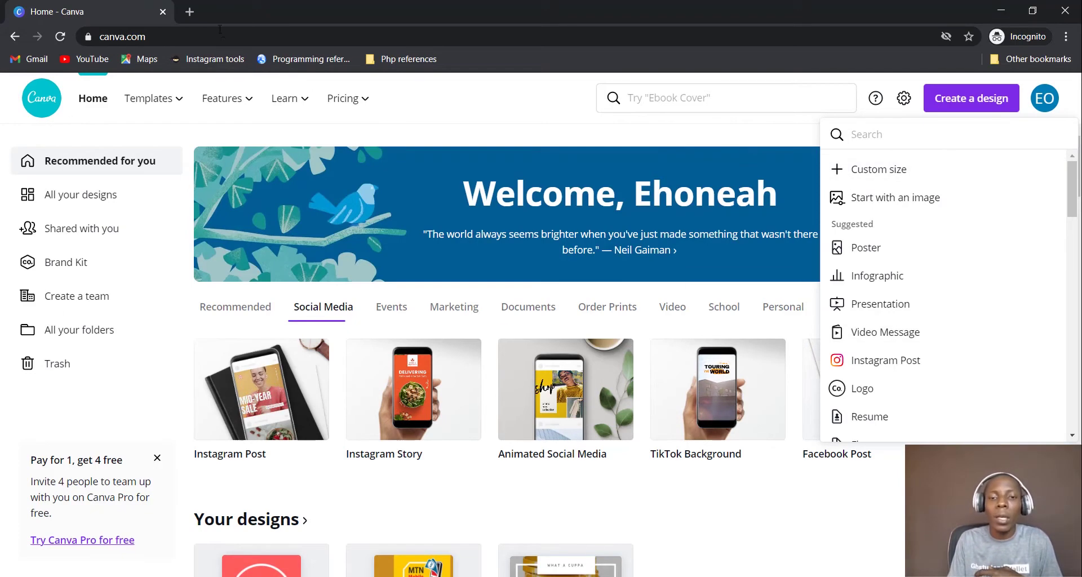
Search Google for 'facebook cover size', note 820 × 312 pixels, and return to Canva
{"action": "left_click", "coordinate": [189, 12]}
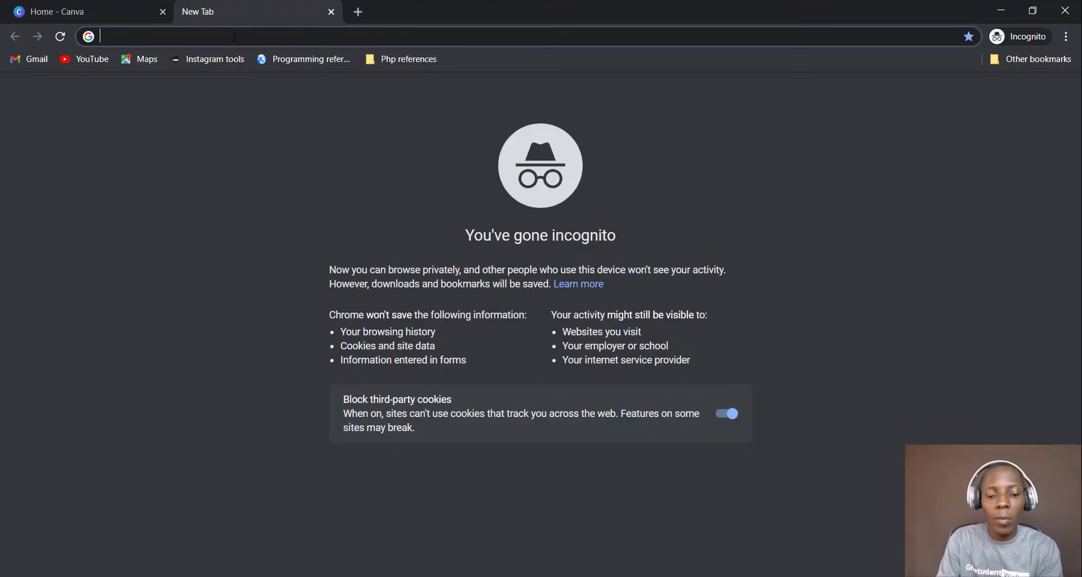
{"action": "type", "text": "faceb"}
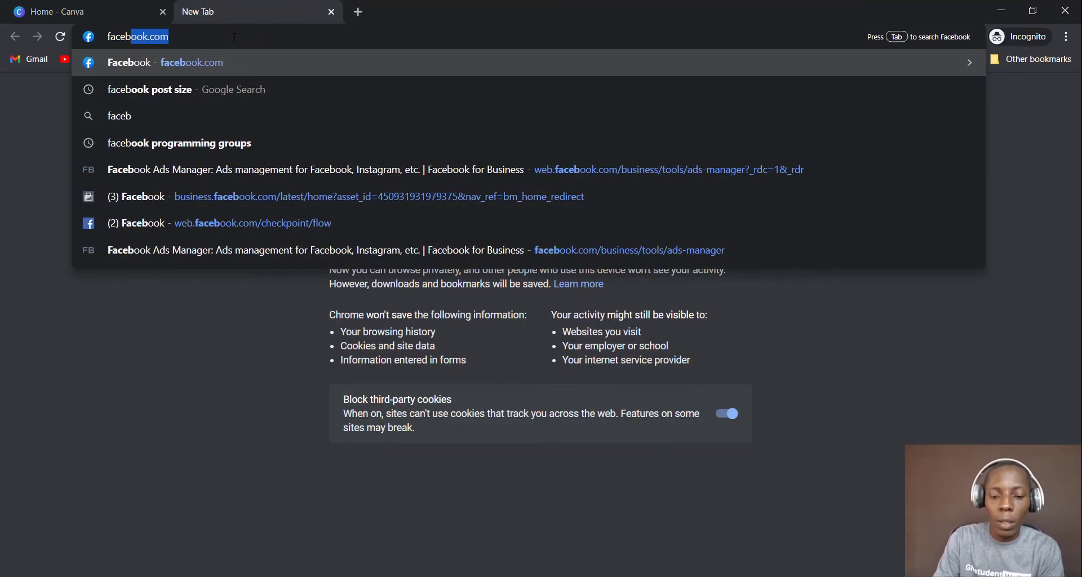
{"action": "type", "text": "ook cover"}
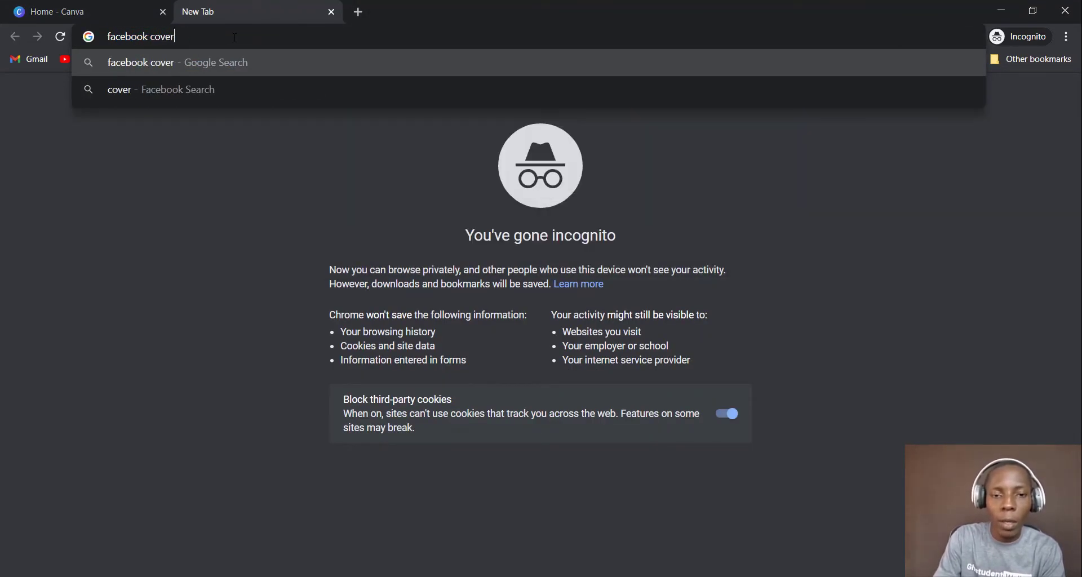
{"action": "type", "text": " size"}
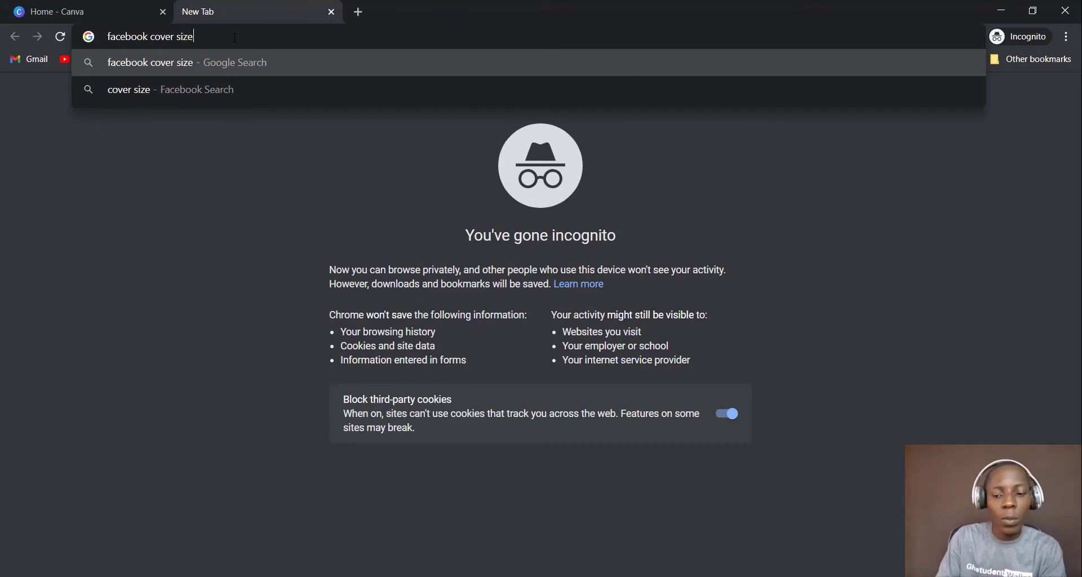
{"action": "key", "text": "Return"}
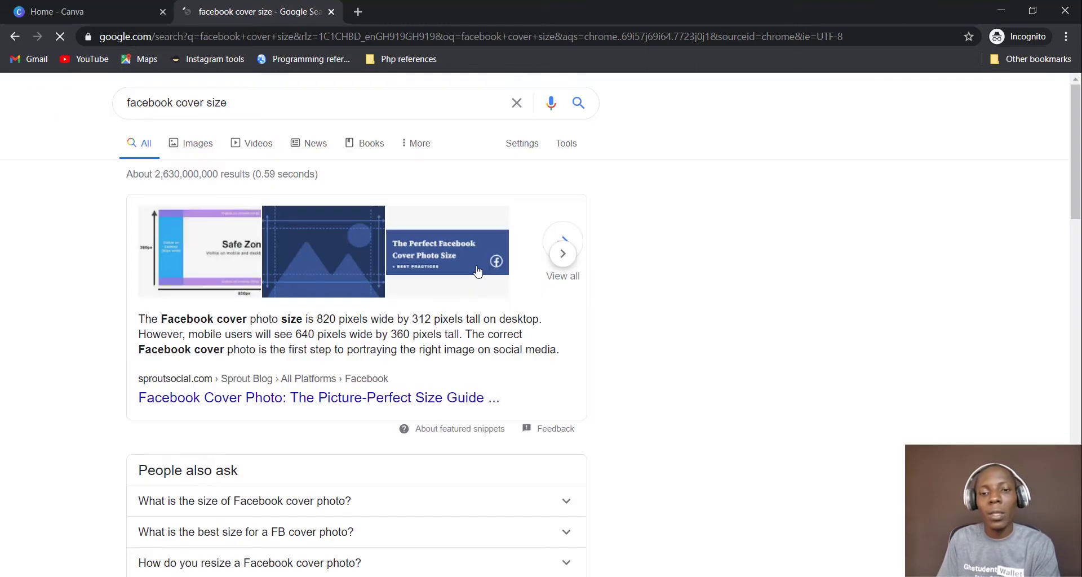
{"action": "scroll", "coordinate": [392, 335], "scroll_direction": "down", "scroll_amount": 1}
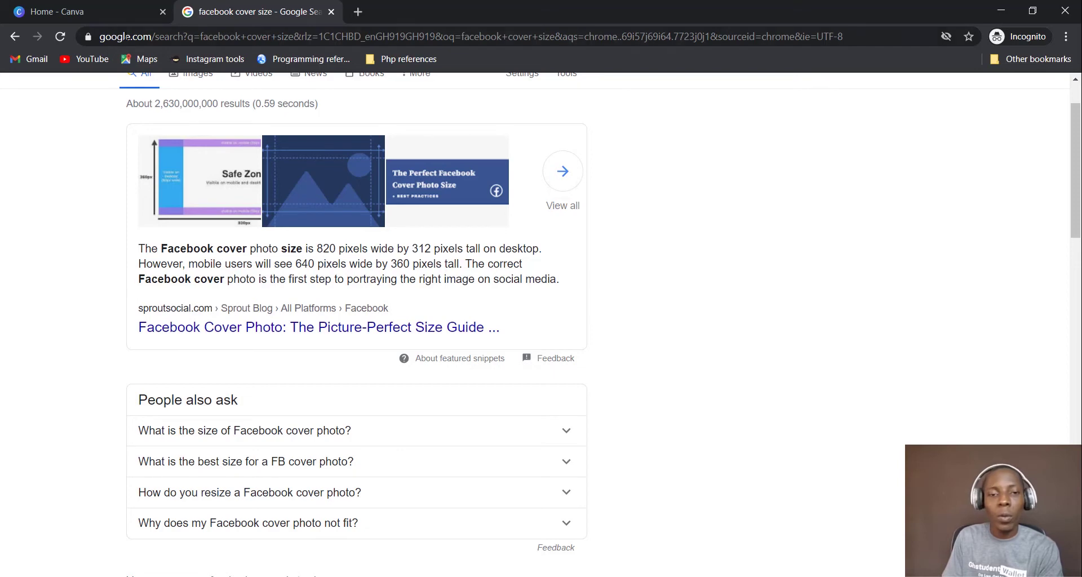
{"action": "left_click", "coordinate": [92, 13]}
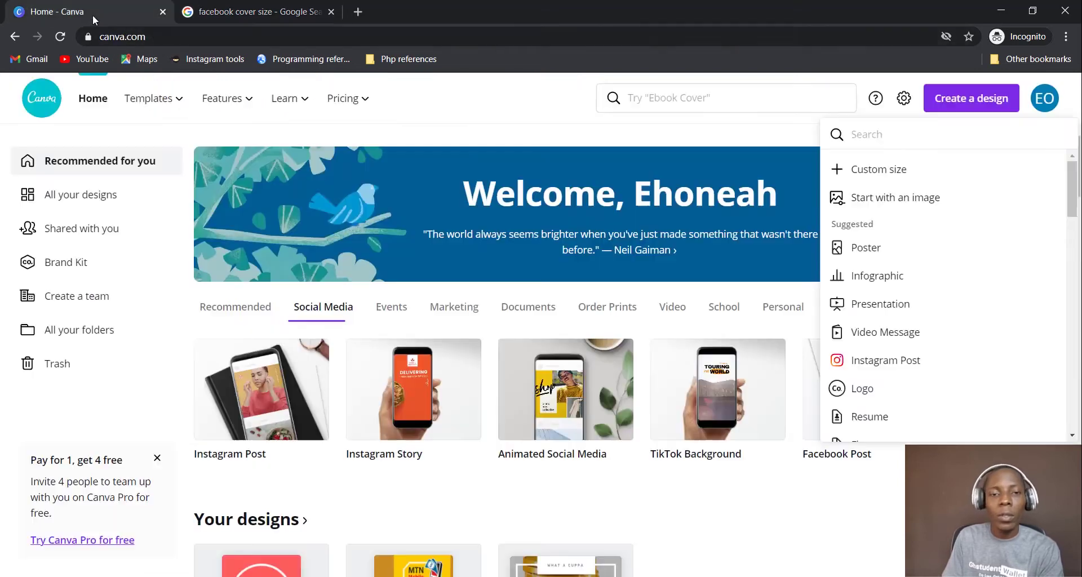
Enter a custom size of 820 × 312 in px, rechecking the size in the search tab
{"action": "left_click", "coordinate": [897, 170]}
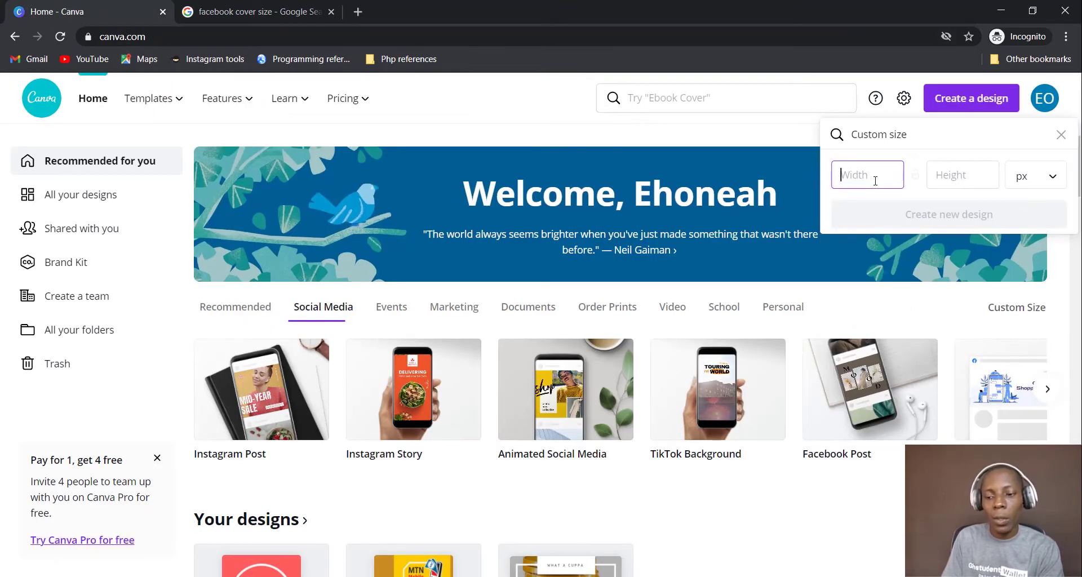
{"action": "type", "text": "820"}
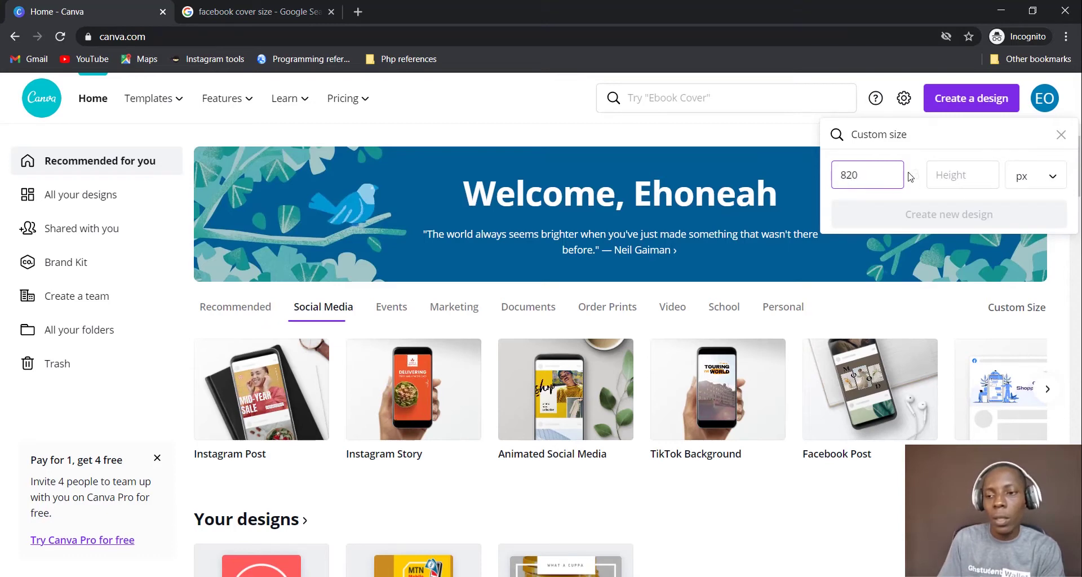
{"action": "left_click", "coordinate": [946, 183]}
{"action": "type", "text": "312"}
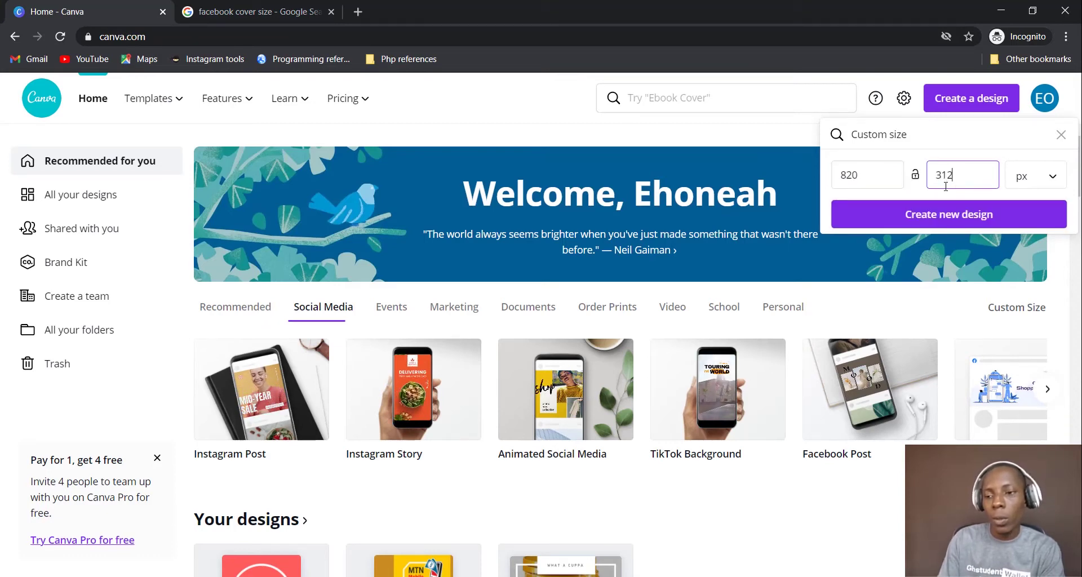
{"action": "key", "text": "ctrl+Tab"}
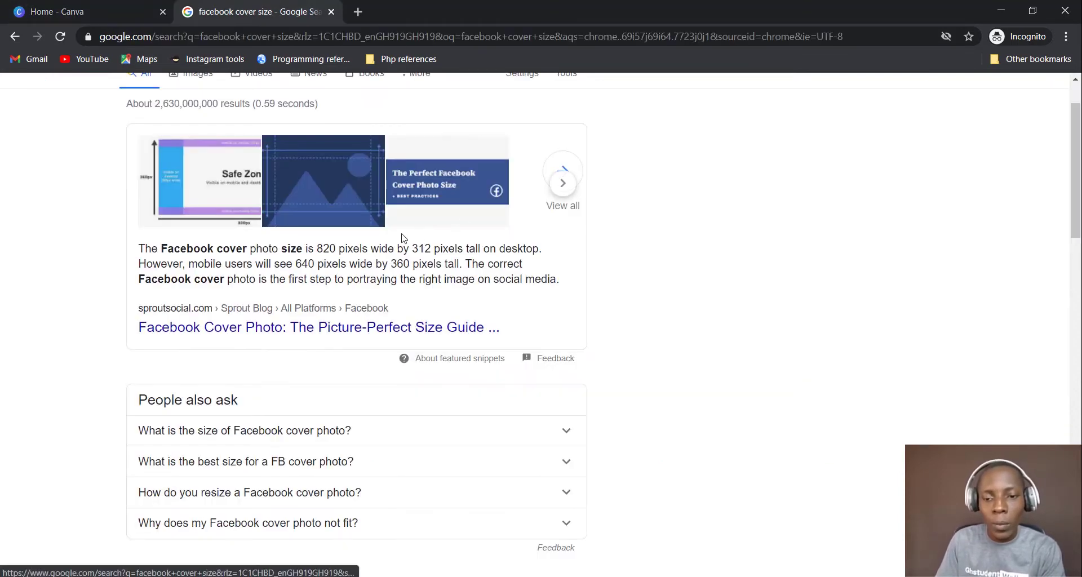
{"action": "left_click", "coordinate": [74, 8]}
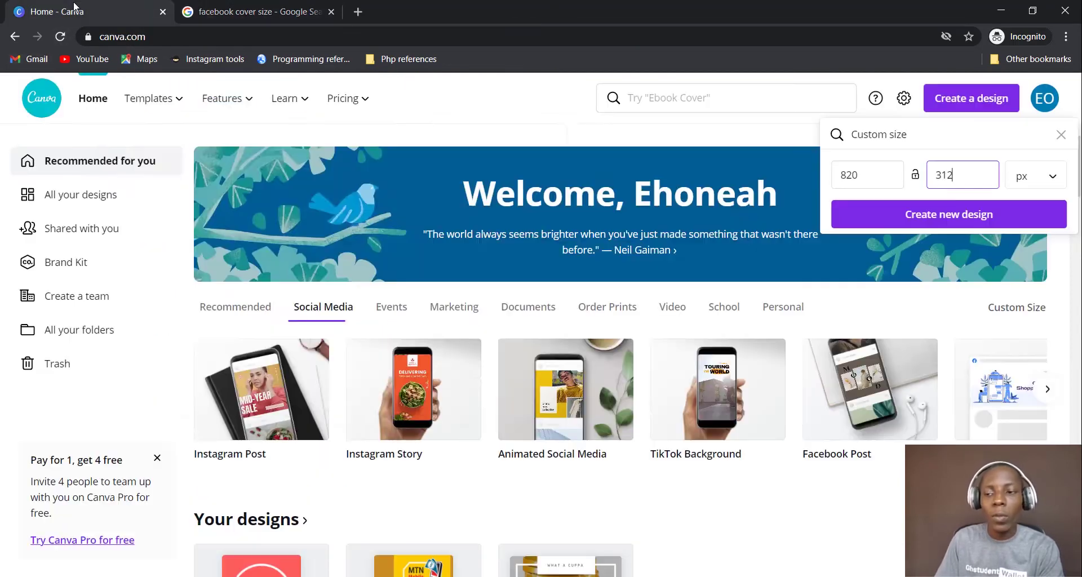
{"action": "left_click", "coordinate": [1036, 180]}
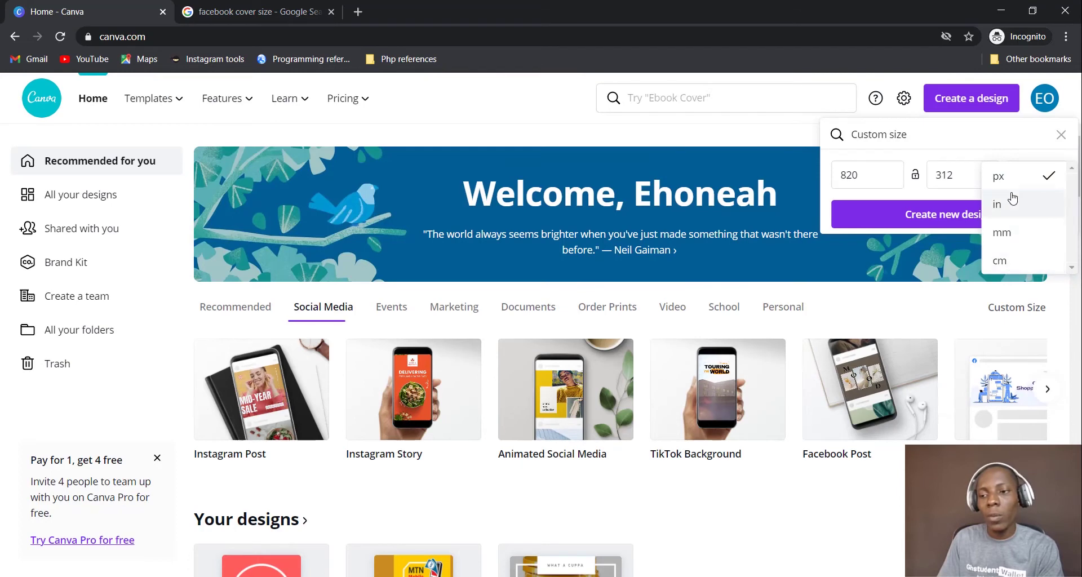
{"action": "left_click", "coordinate": [1014, 182]}
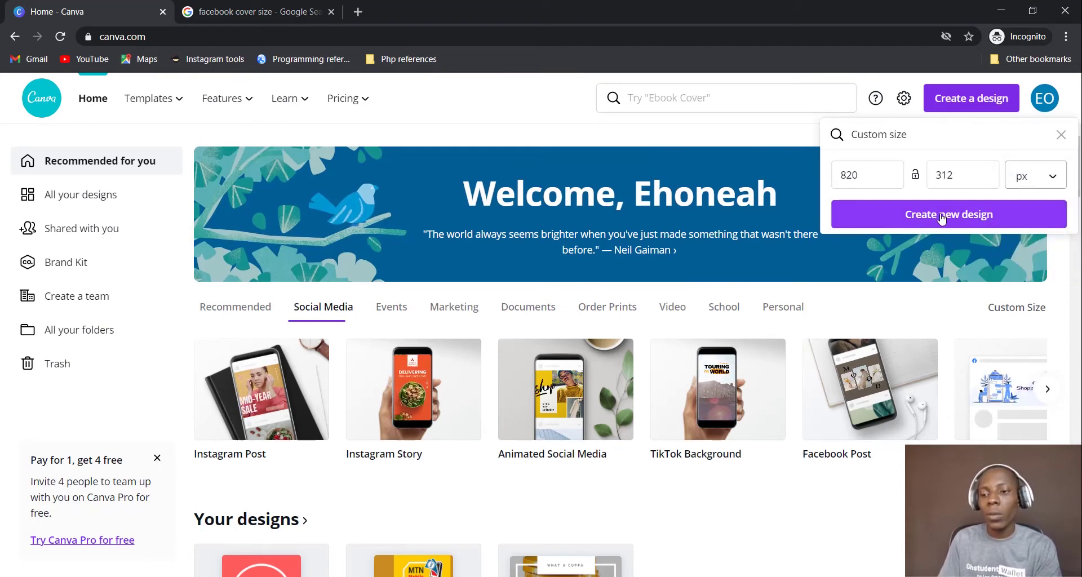
Create the 820 × 312 px design, start an Instagram Post design, then return to the cover
{"action": "left_click", "coordinate": [969, 224]}
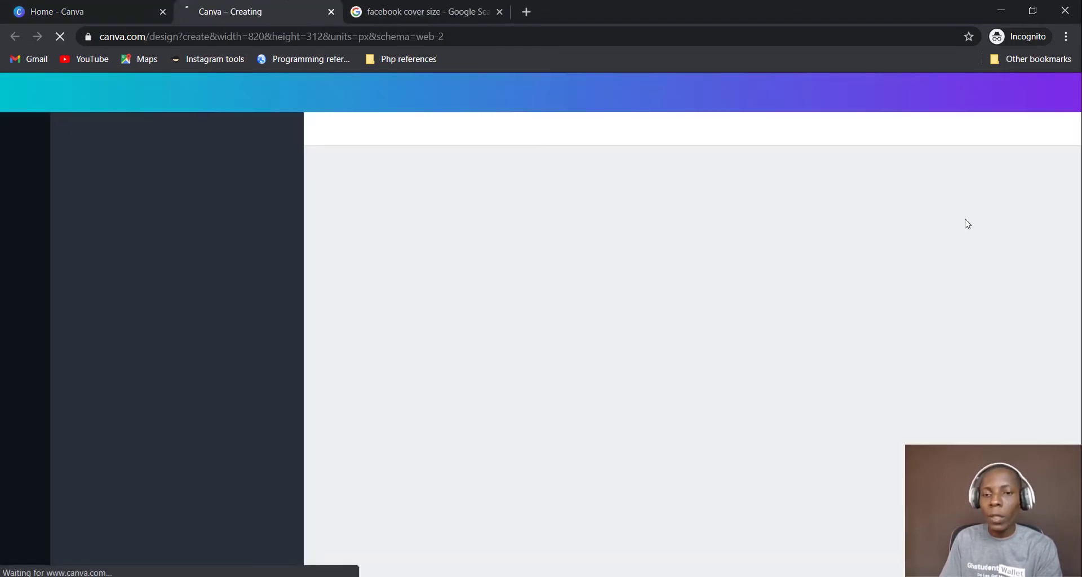
{"action": "left_click", "coordinate": [79, 12]}
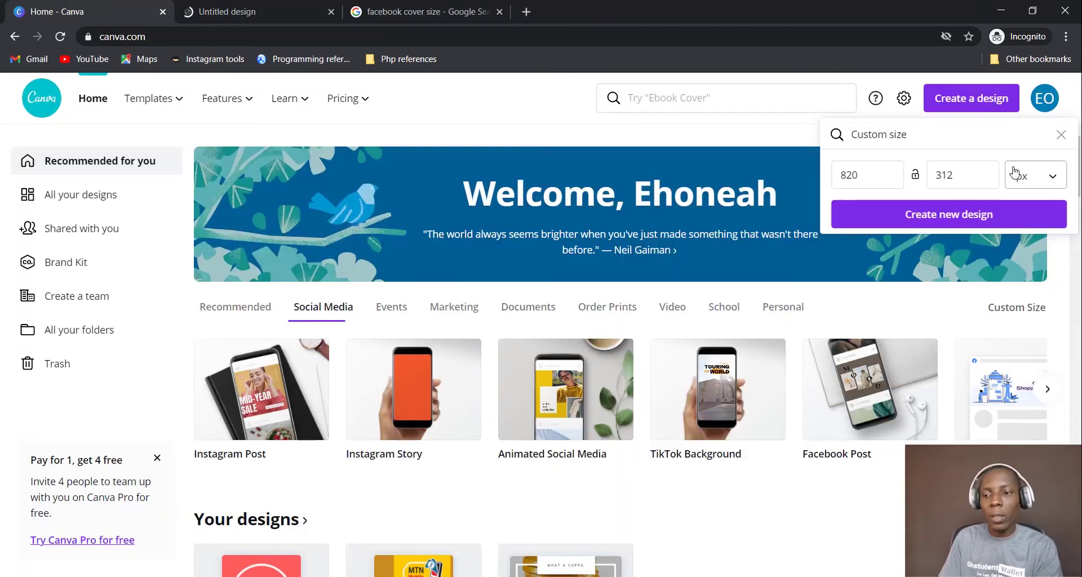
{"action": "left_click", "coordinate": [1061, 134]}
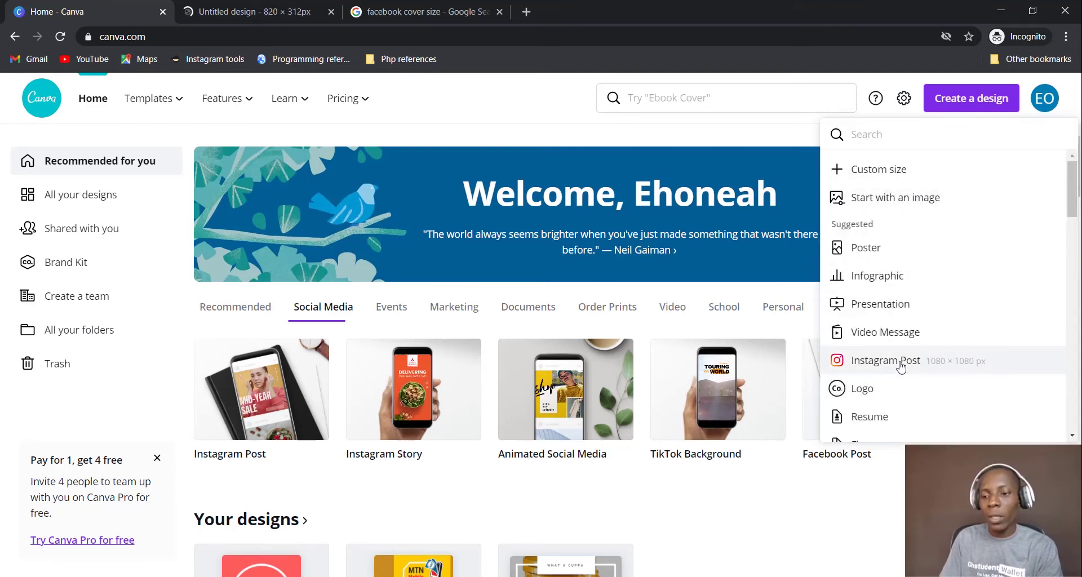
{"action": "left_click", "coordinate": [974, 370]}
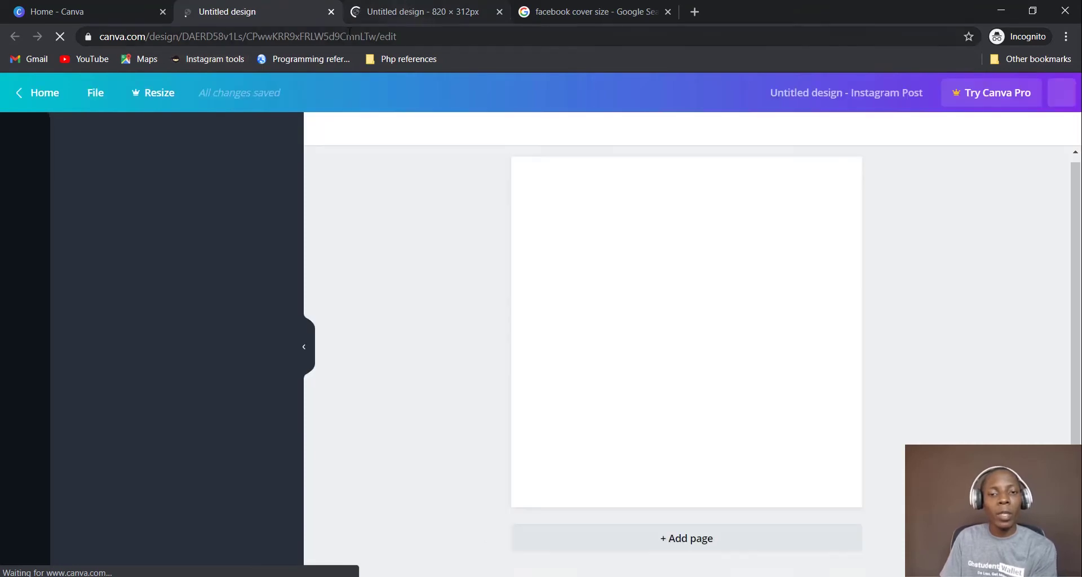
{"action": "left_click", "coordinate": [363, 14]}
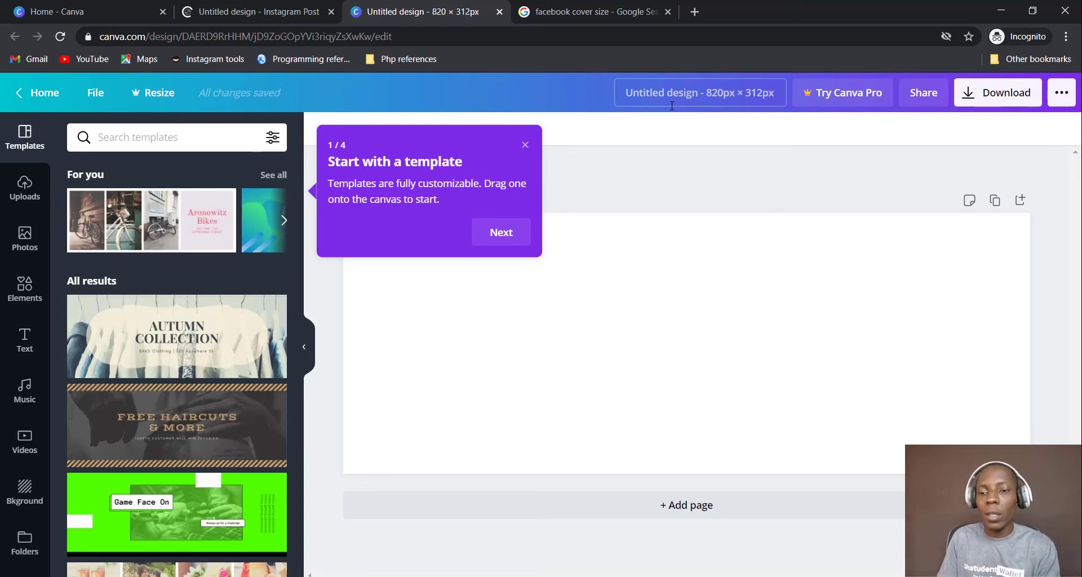
Retitle the 820 × 312 px design 'Facebook cover design 1'
{"action": "left_click", "coordinate": [622, 91]}
{"action": "key", "text": "BackSpace"}
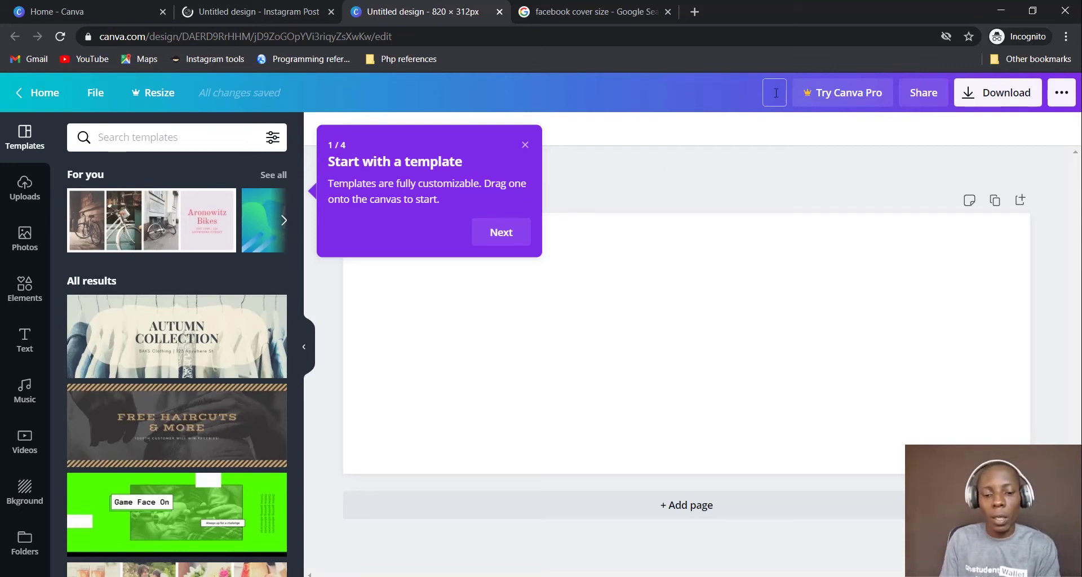
{"action": "type", "text": "Facebook cover design 1"}
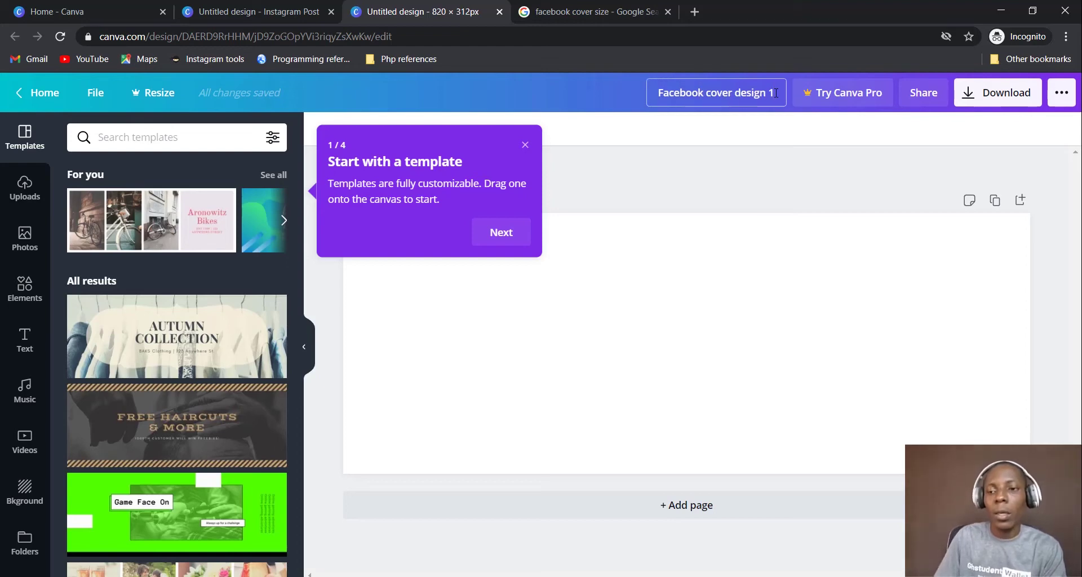
{"action": "left_click", "coordinate": [836, 307]}
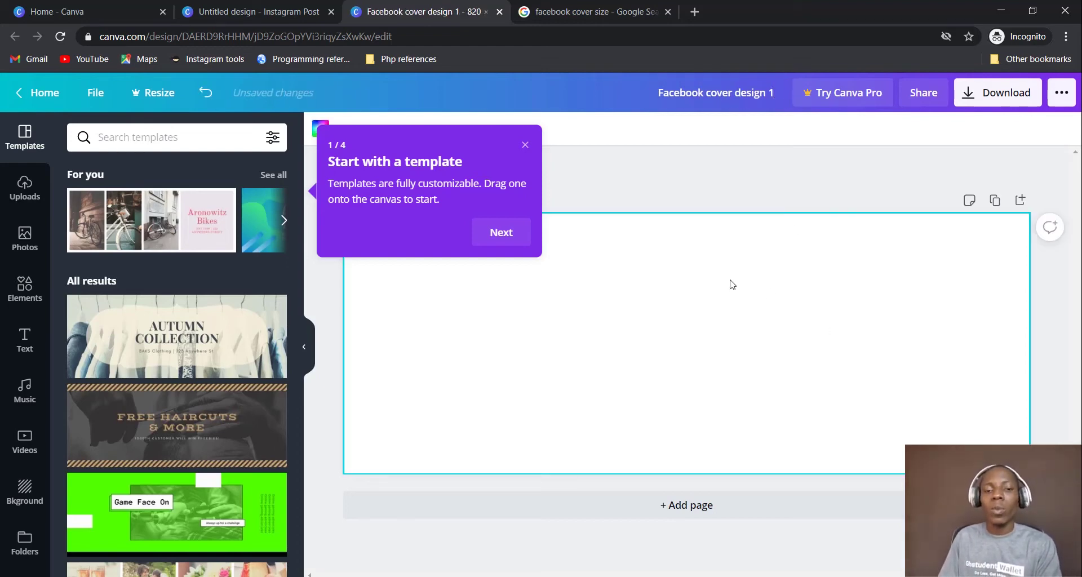
{"action": "scroll", "coordinate": [194, 305], "scroll_direction": "down", "scroll_amount": 4}
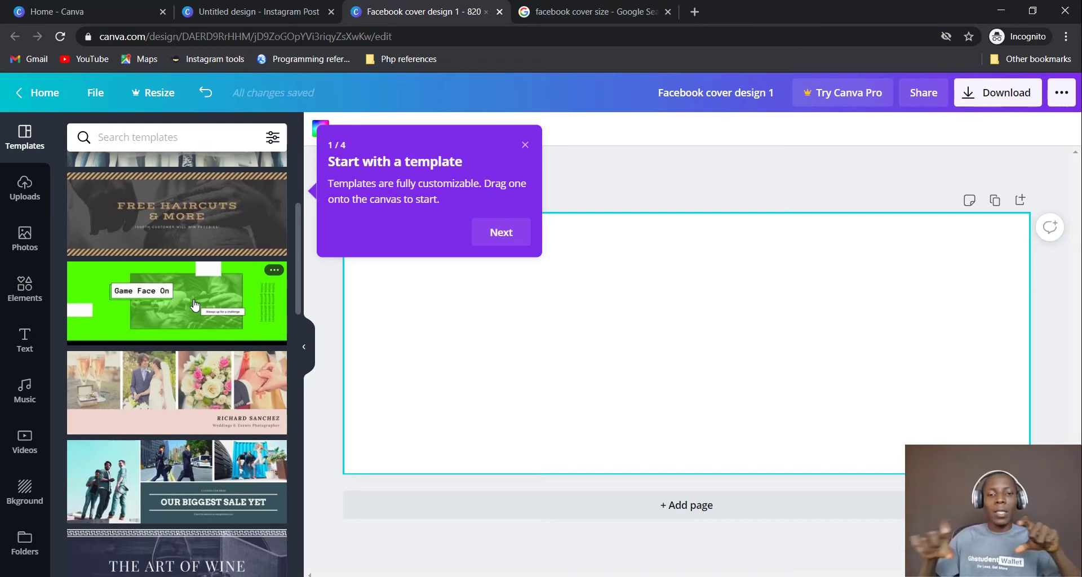
{"action": "left_click", "coordinate": [256, 11]}
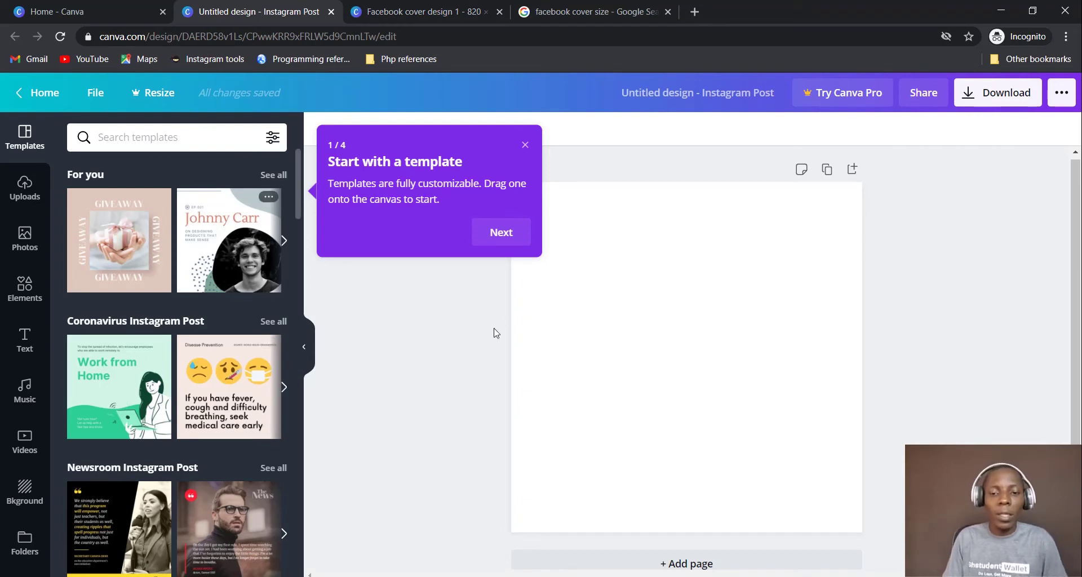
Scroll the Instagram Post templates, seeing the Love, Food and Sale categories
{"action": "scroll", "coordinate": [191, 278], "scroll_direction": "down", "scroll_amount": 4}
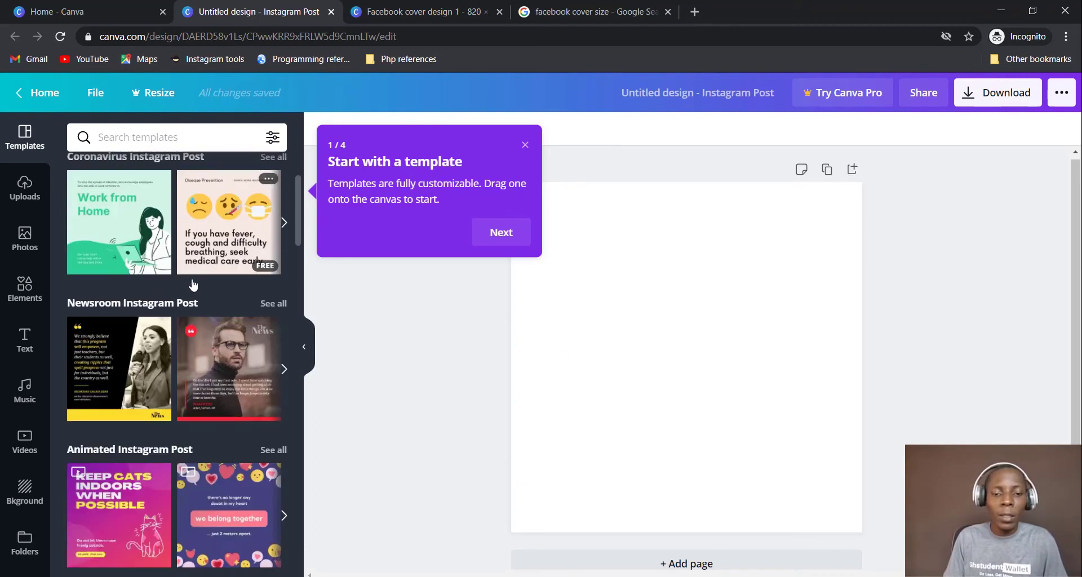
{"action": "scroll", "coordinate": [192, 284], "scroll_direction": "down", "scroll_amount": 5}
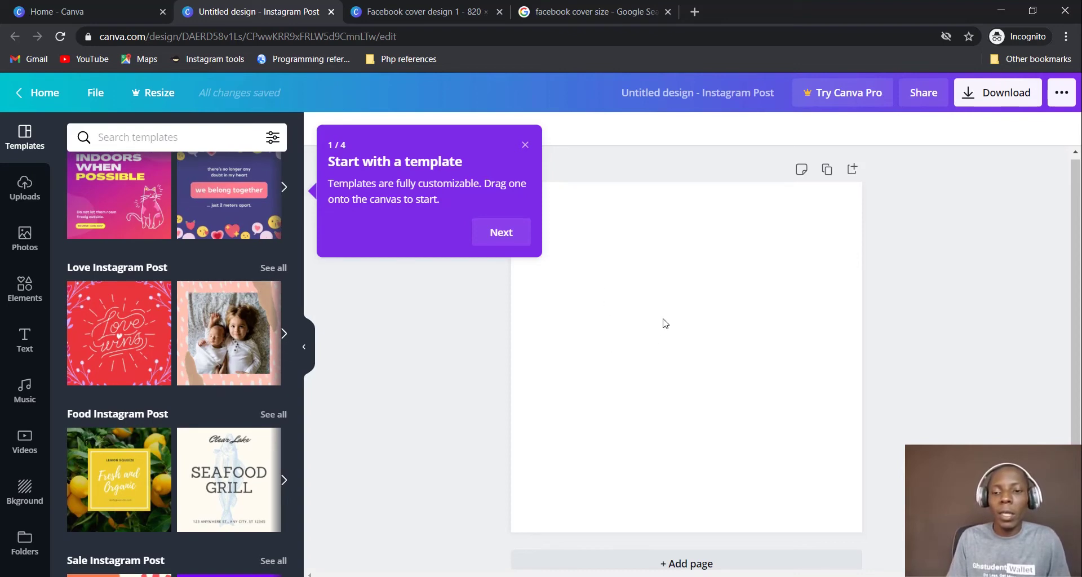
Close the 'Start with a template' tip and retitle the square design 'Instagram feed post 1'
{"action": "left_click", "coordinate": [525, 148]}
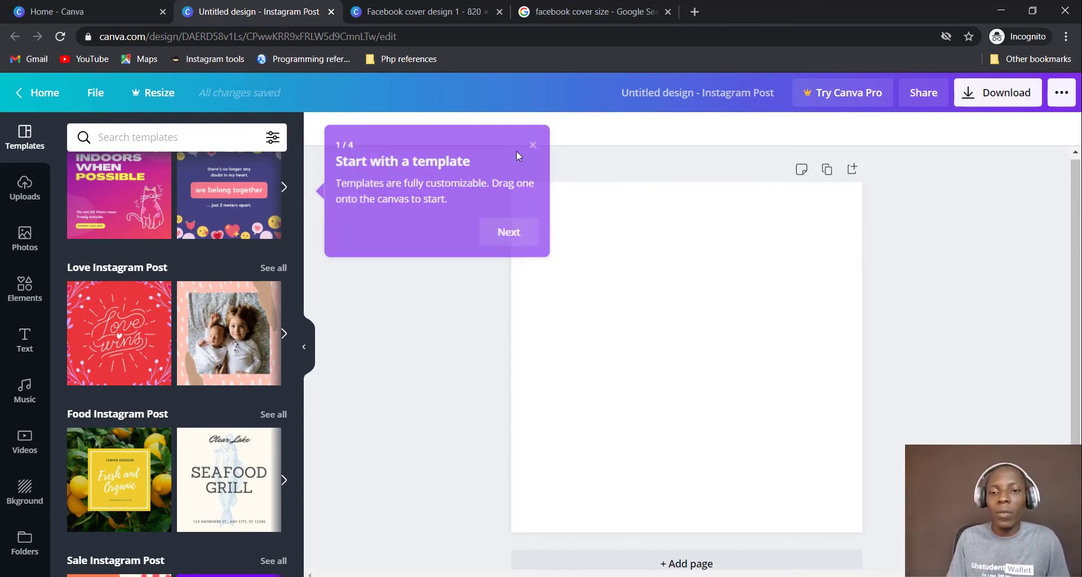
{"action": "left_click", "coordinate": [732, 332]}
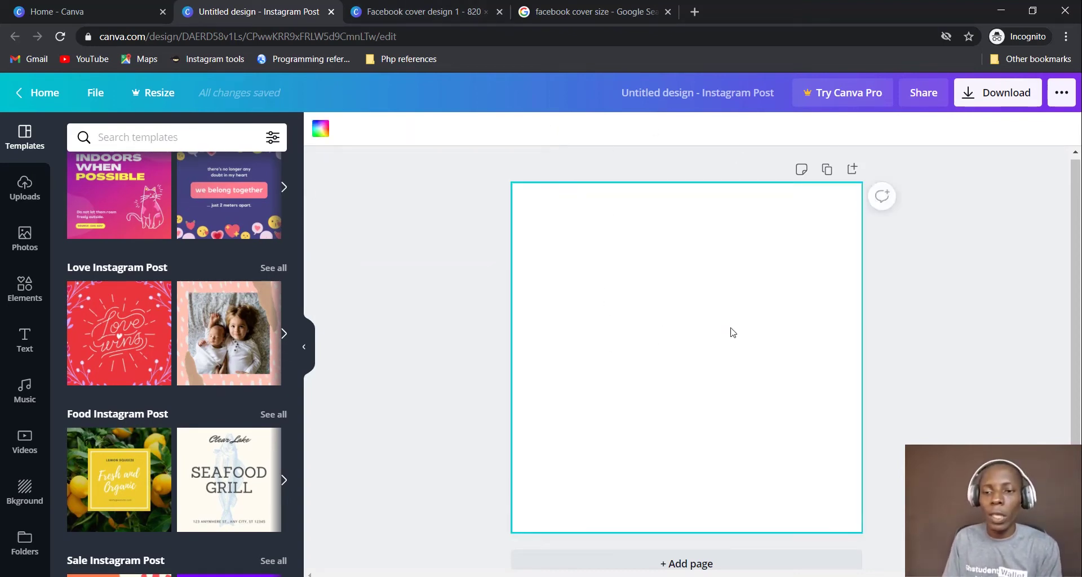
{"action": "left_click", "coordinate": [703, 99]}
{"action": "key", "text": "BackSpace"}
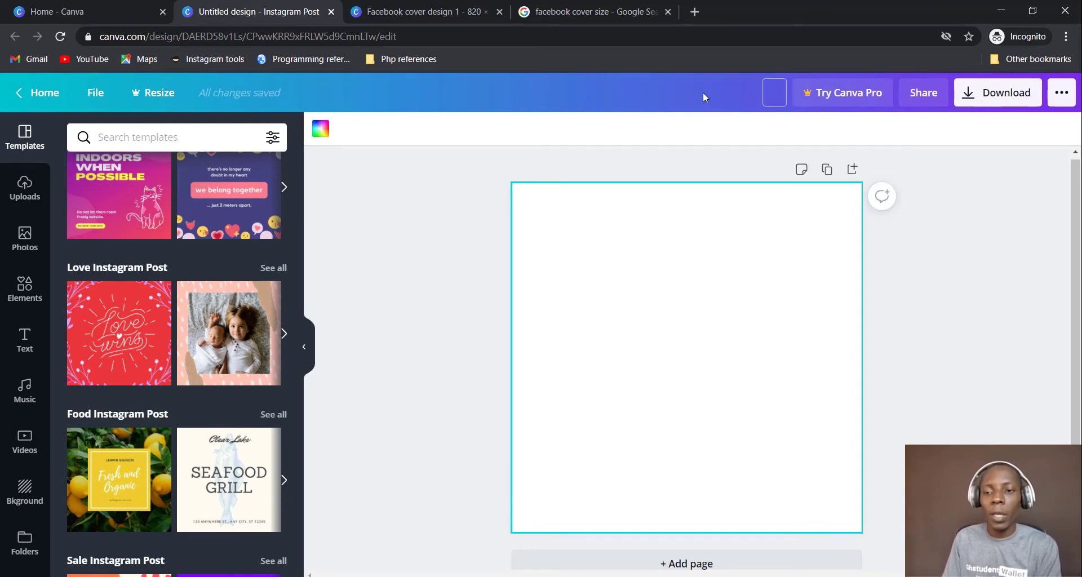
{"action": "type", "text": "Insta"}
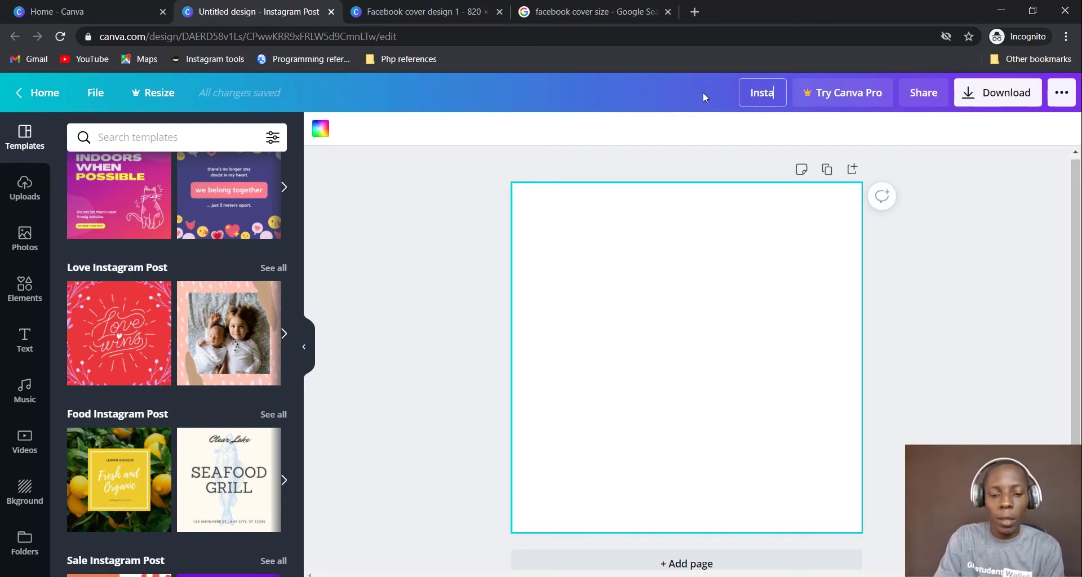
{"action": "type", "text": "gram fe"}
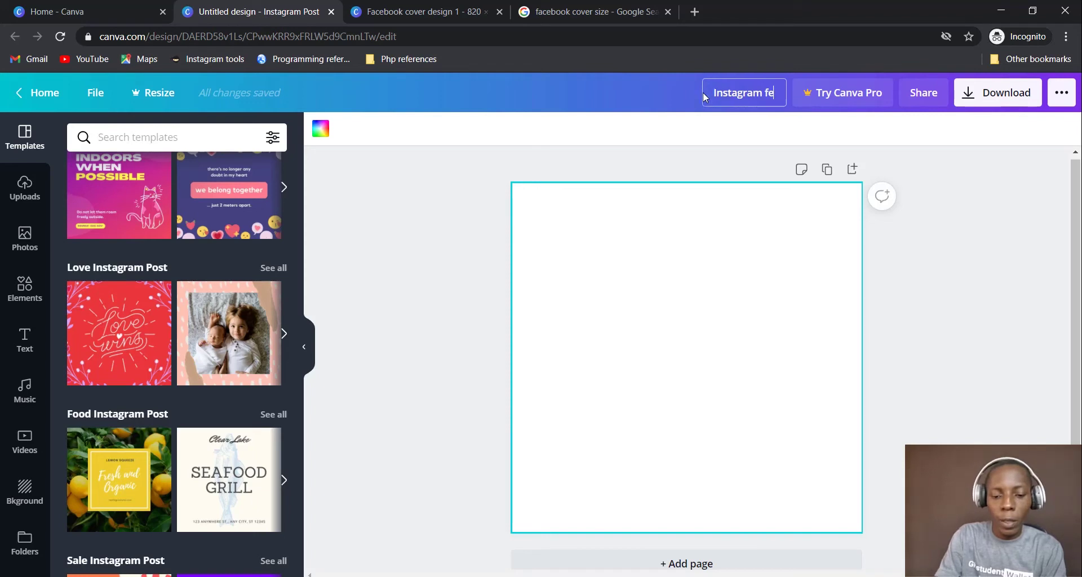
{"action": "type", "text": "ed post 1"}
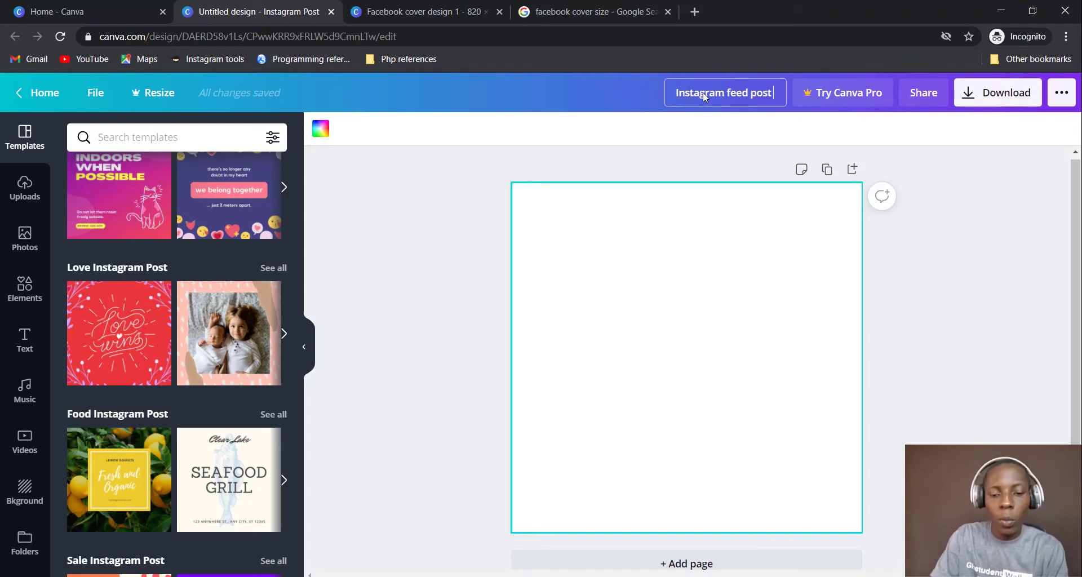
{"action": "left_click", "coordinate": [740, 354]}
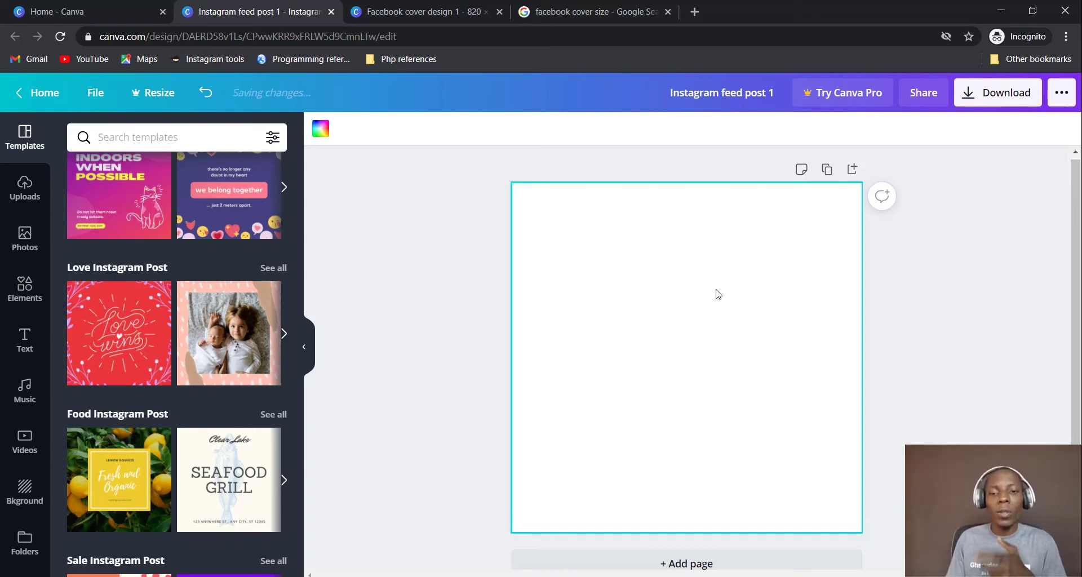
{"action": "left_click", "coordinate": [102, 11]}
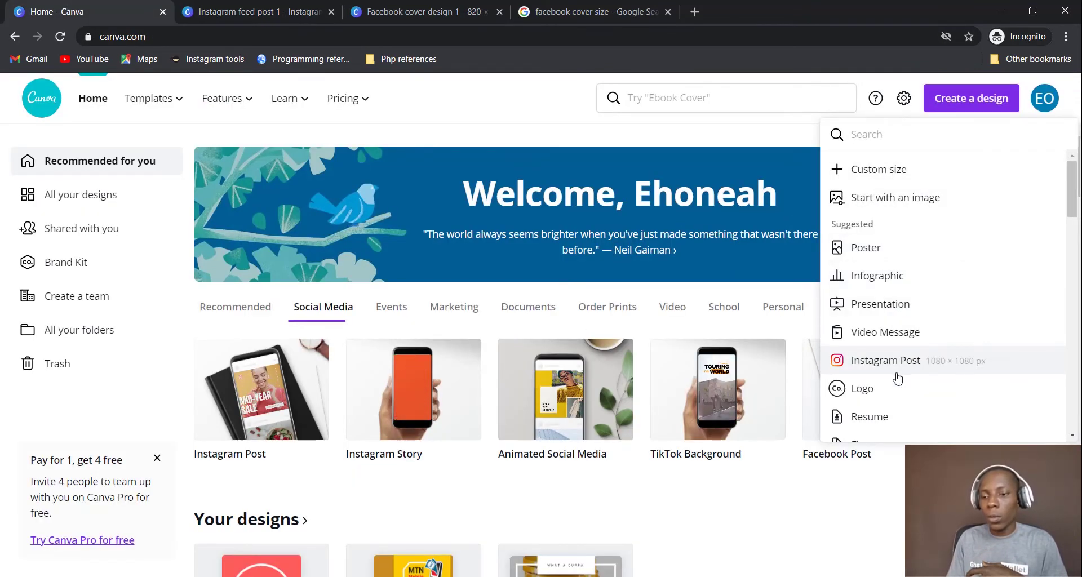
Start a Poster design from the home page and title it 'Poster design 1'
{"action": "left_click", "coordinate": [897, 248]}
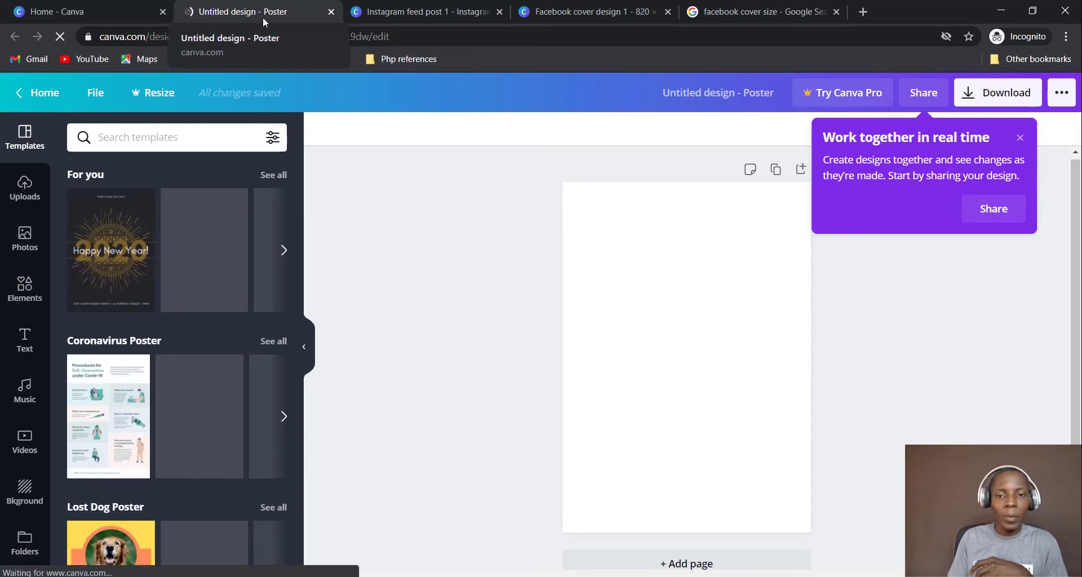
{"action": "left_click", "coordinate": [728, 91]}
{"action": "type", "text": "Poster design 1"}
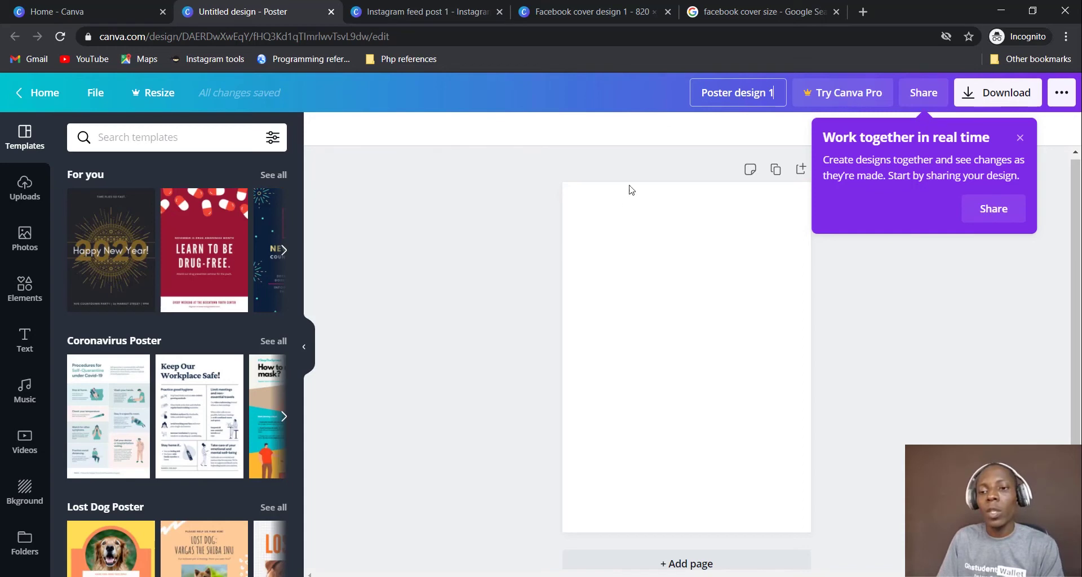
{"action": "key", "text": "Return"}
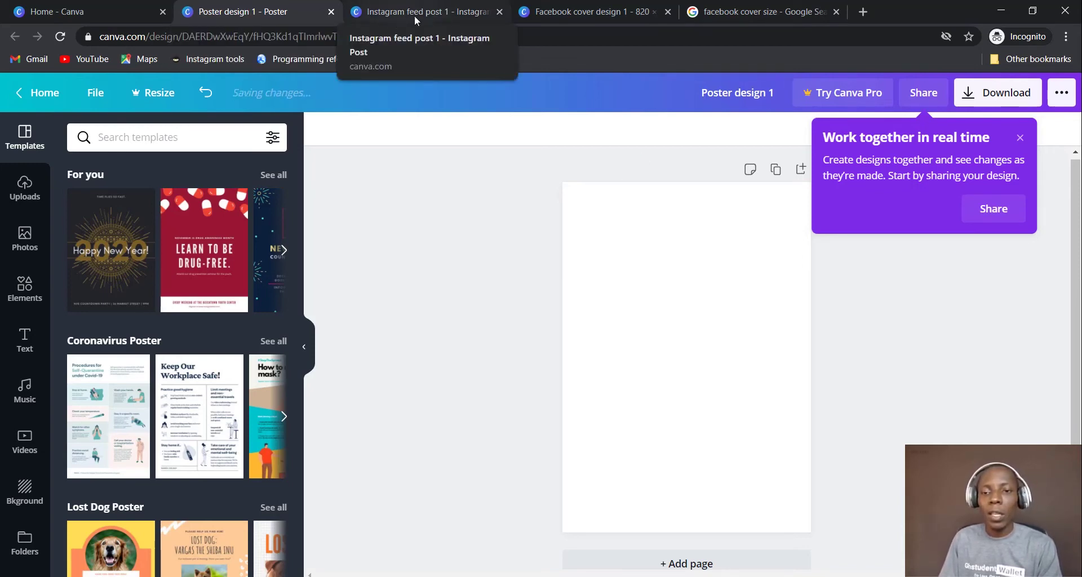
Check the three design tabs, ending on 'Facebook cover design 1' with the template tip closed
{"action": "left_click", "coordinate": [603, 15]}
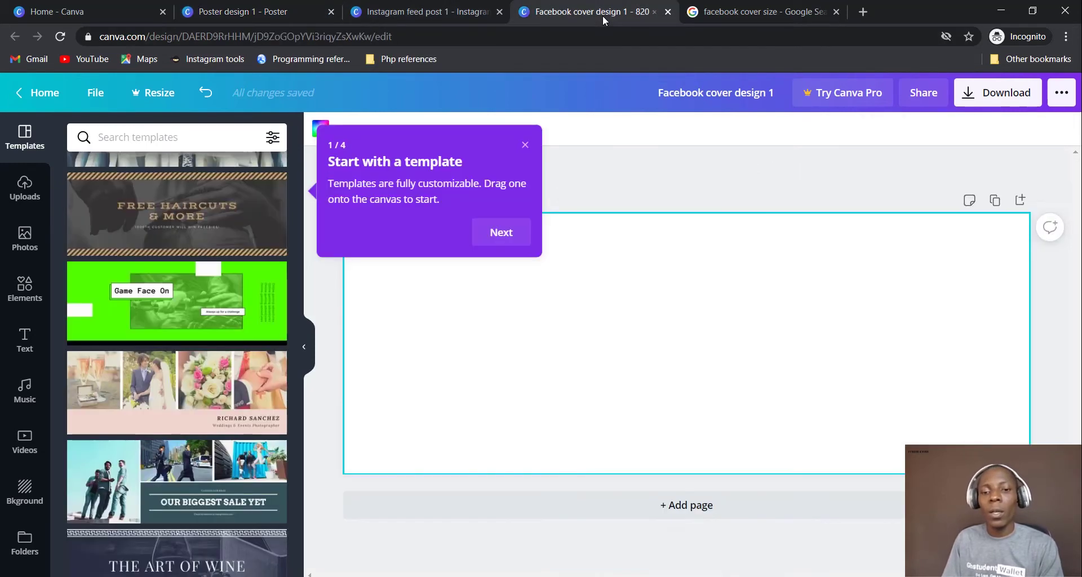
{"action": "left_click", "coordinate": [256, 10]}
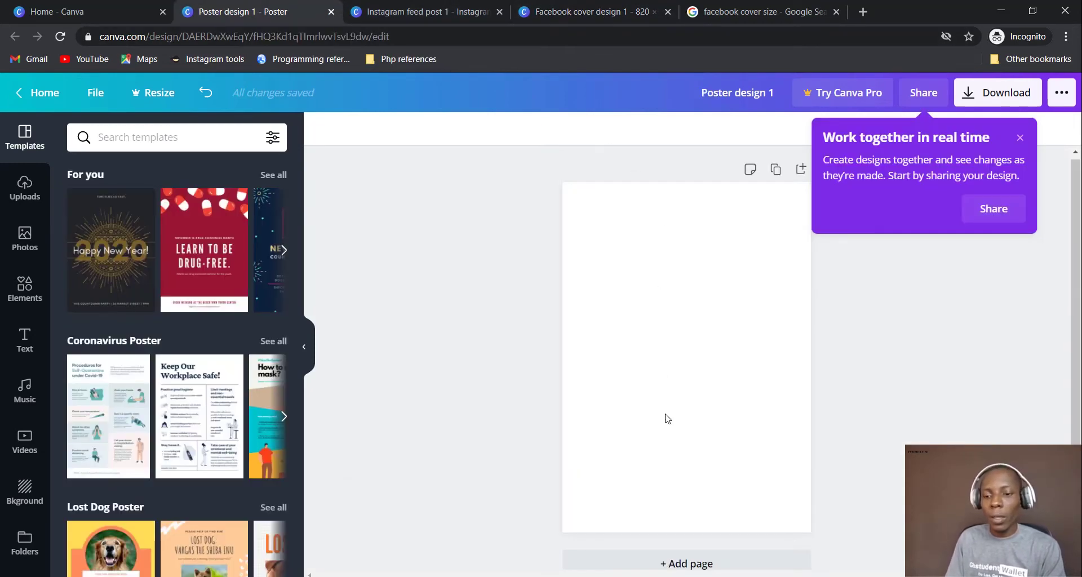
{"action": "scroll", "coordinate": [163, 287], "scroll_direction": "down", "scroll_amount": 7}
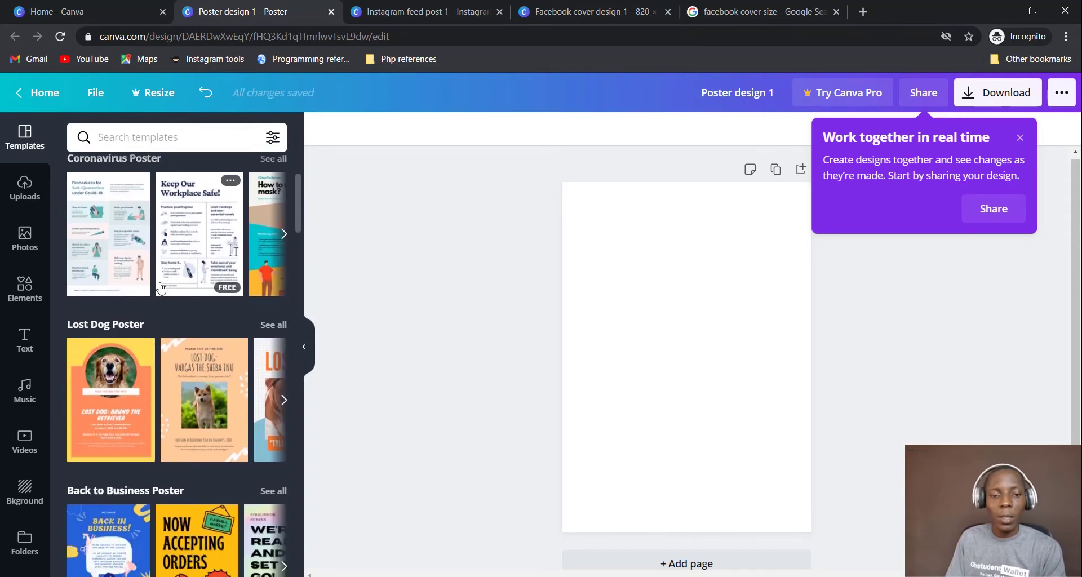
{"action": "scroll", "coordinate": [163, 288], "scroll_direction": "down", "scroll_amount": 4}
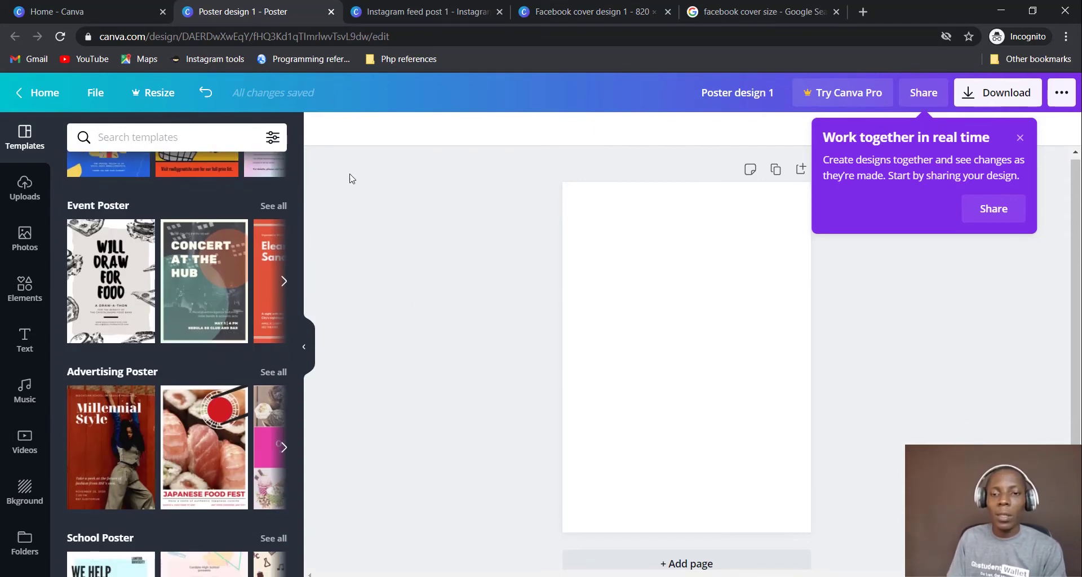
{"action": "left_click", "coordinate": [410, 7]}
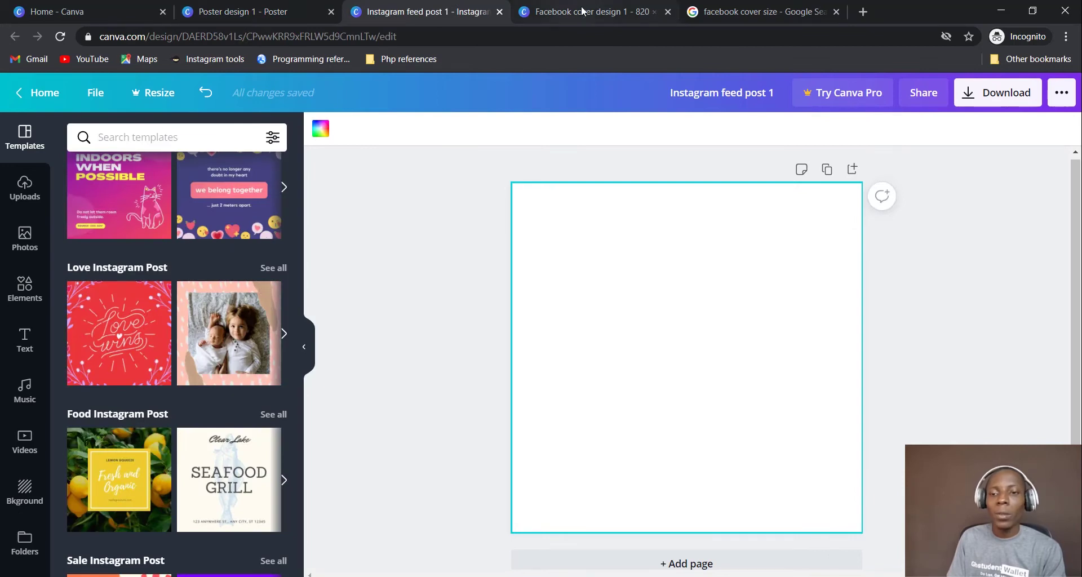
{"action": "left_click", "coordinate": [581, 12]}
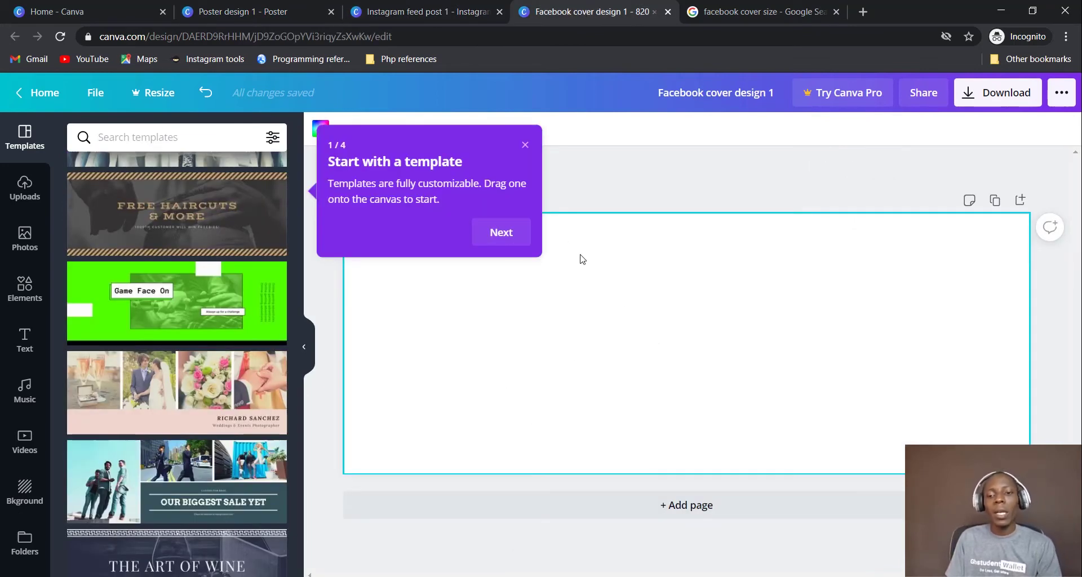
{"action": "left_click", "coordinate": [524, 146]}
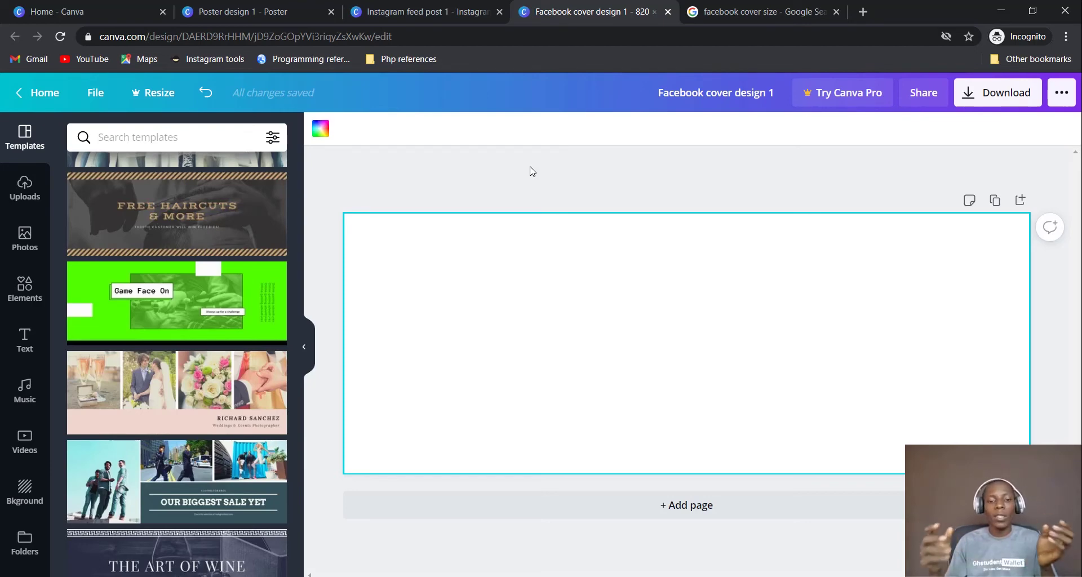
Search the templates for 'church' and scroll through the church-themed results
{"action": "scroll", "coordinate": [177, 414], "scroll_direction": "down", "scroll_amount": 5}
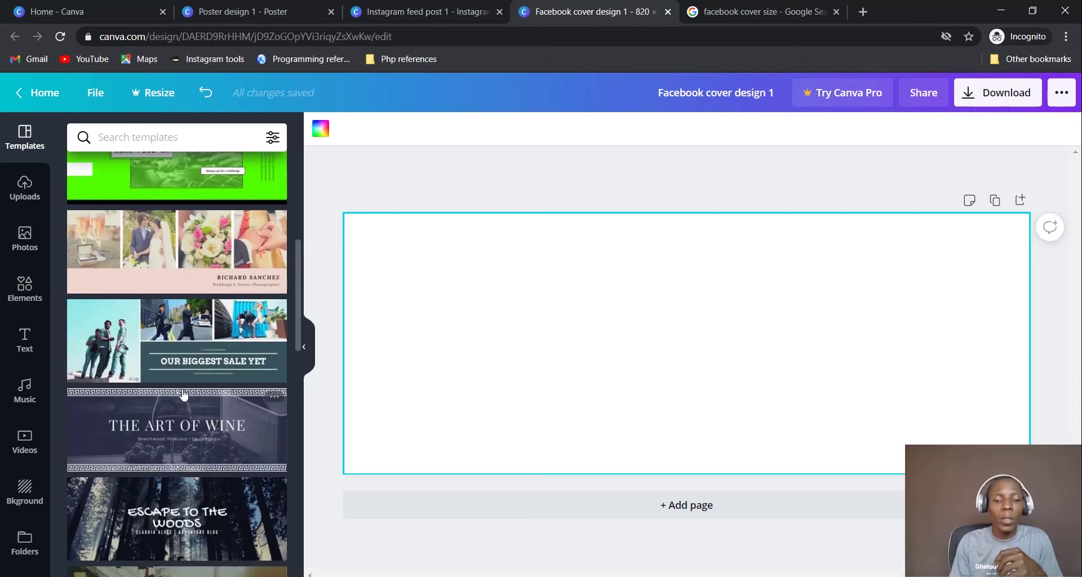
{"action": "scroll", "coordinate": [183, 393], "scroll_direction": "down", "scroll_amount": 3}
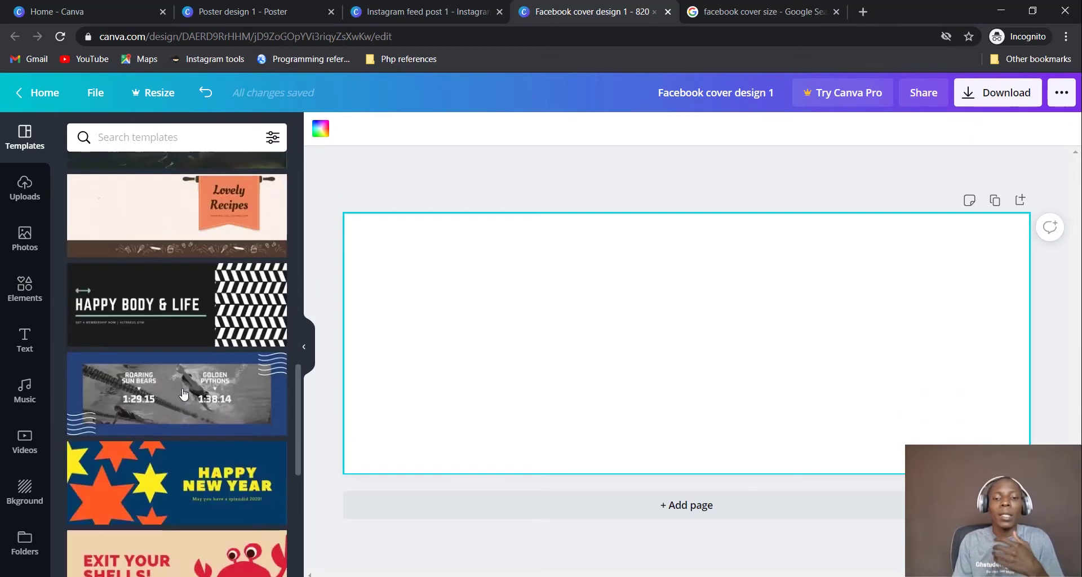
{"action": "left_click", "coordinate": [179, 137]}
{"action": "type", "text": "ch"}
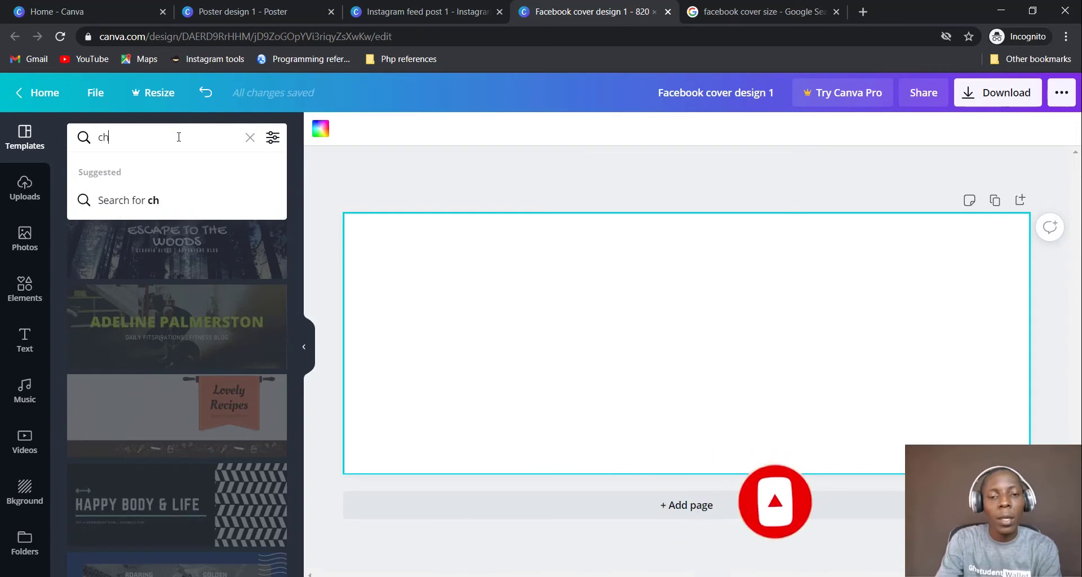
{"action": "type", "text": "ur"}
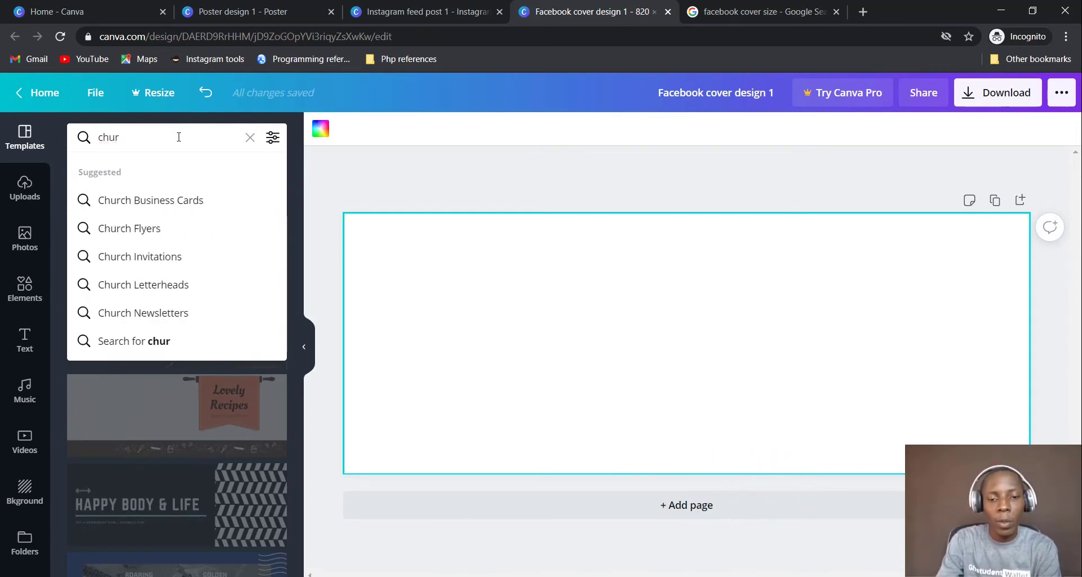
{"action": "type", "text": "ch"}
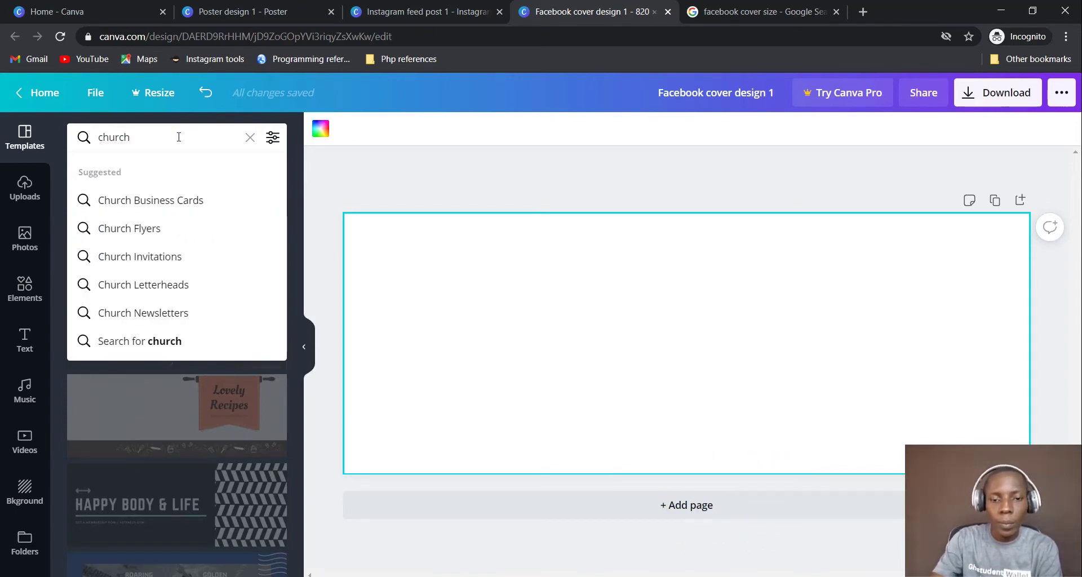
{"action": "key", "text": "Return"}
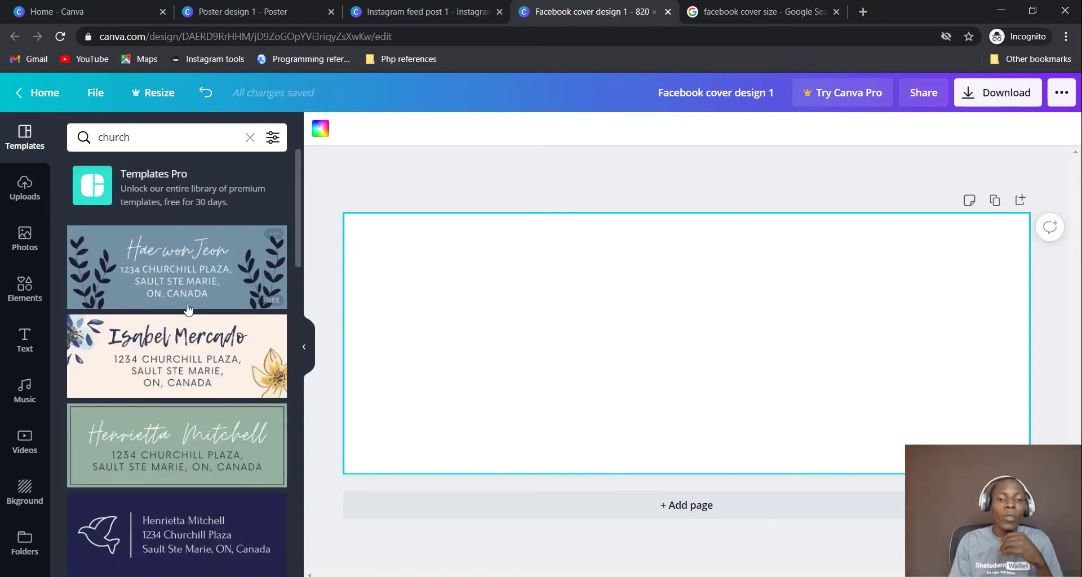
{"action": "scroll", "coordinate": [194, 302], "scroll_direction": "down", "scroll_amount": 3}
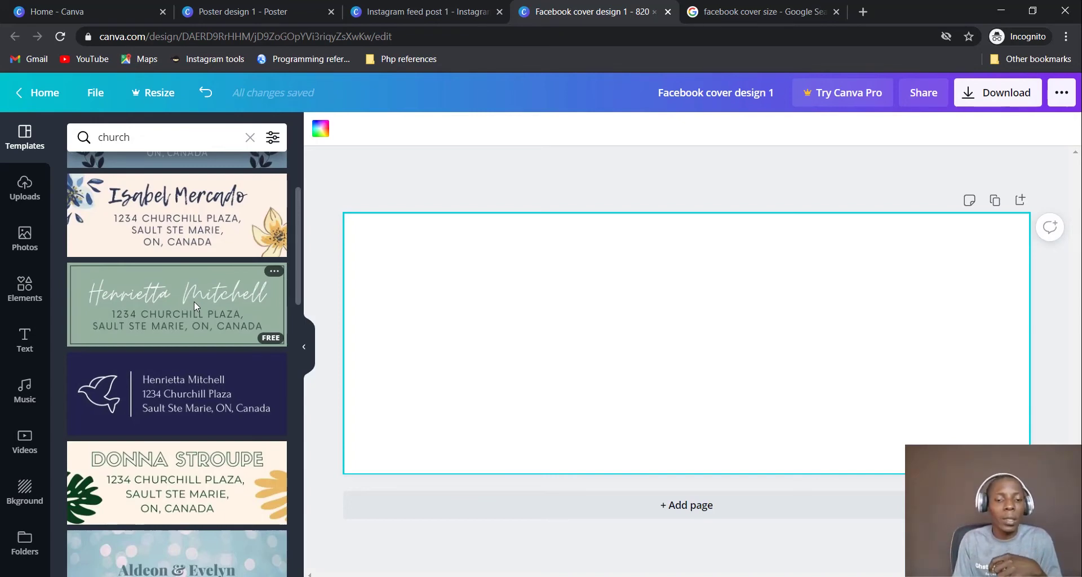
{"action": "scroll", "coordinate": [194, 302], "scroll_direction": "down", "scroll_amount": 10}
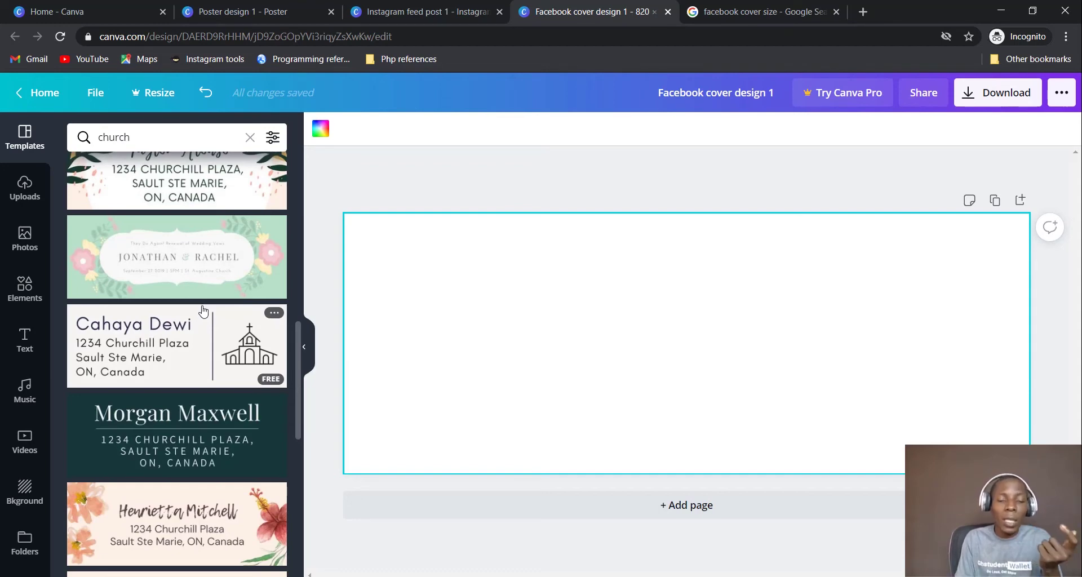
{"action": "scroll", "coordinate": [204, 311], "scroll_direction": "down", "scroll_amount": 6}
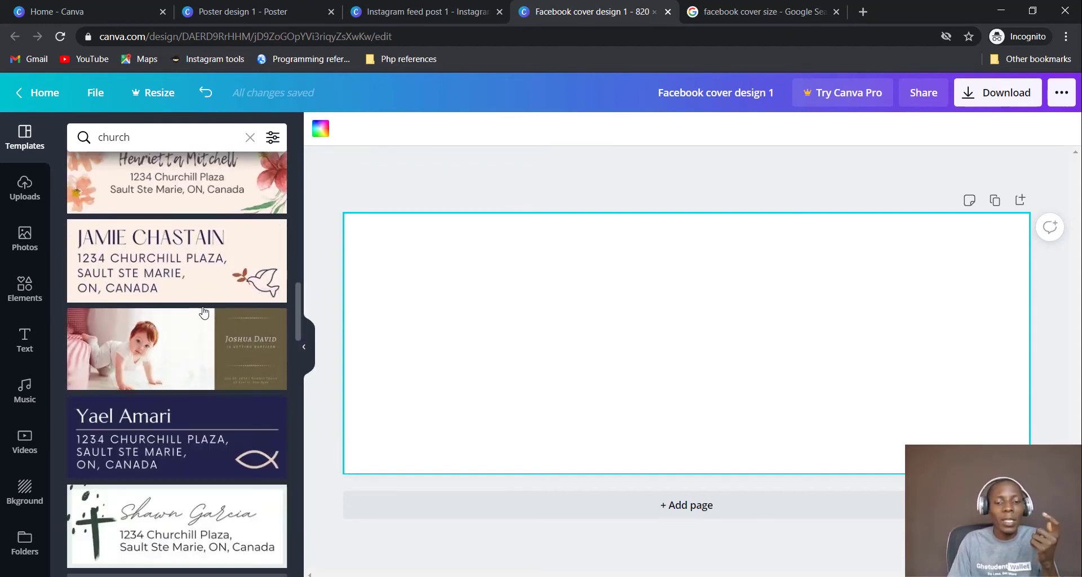
{"action": "scroll", "coordinate": [204, 313], "scroll_direction": "down", "scroll_amount": 10}
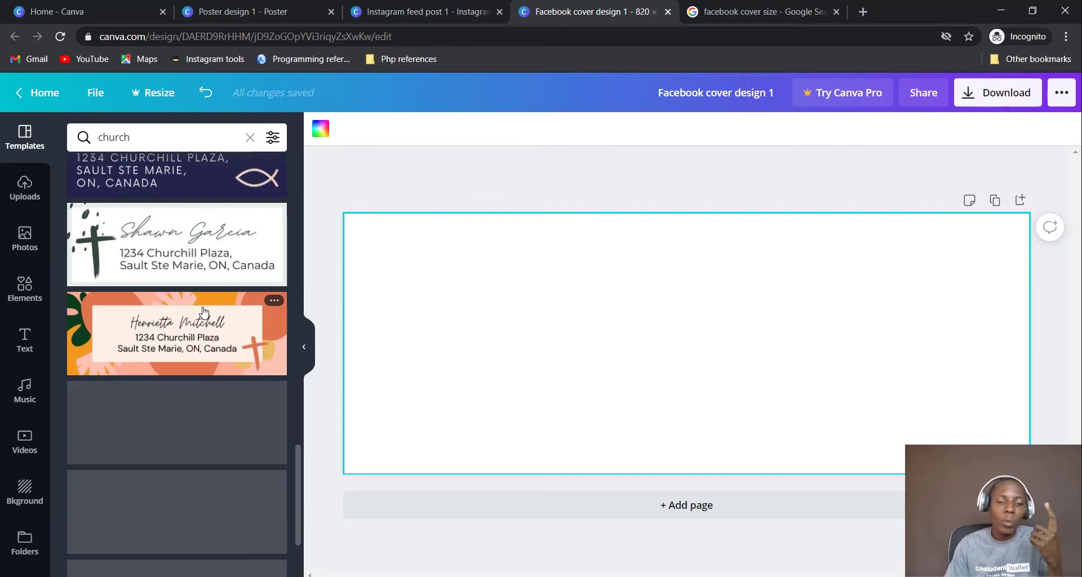
{"action": "scroll", "coordinate": [204, 312], "scroll_direction": "up", "scroll_amount": 1}
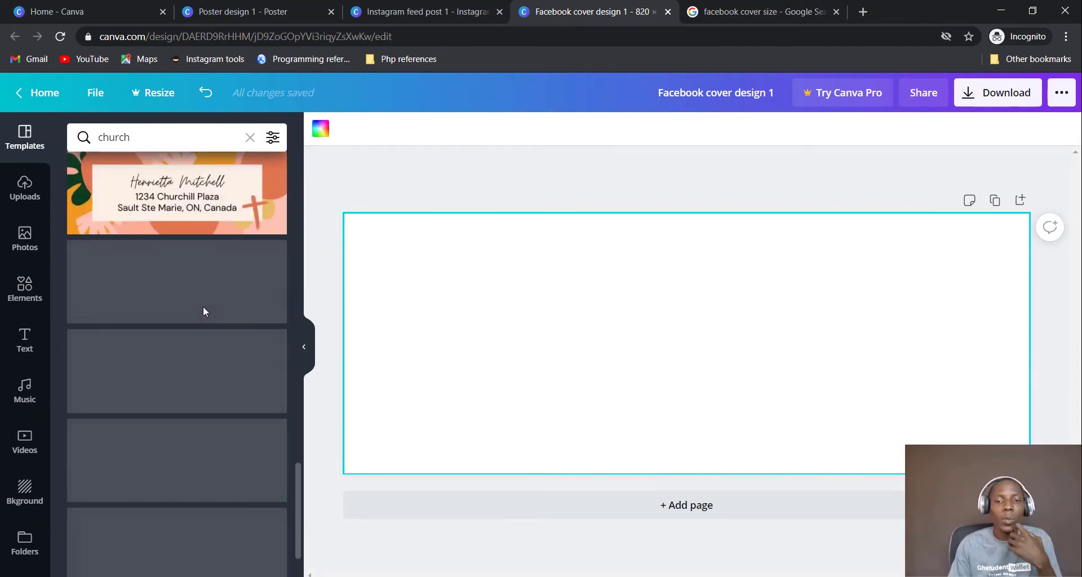
Apply the 50% OFF template from a 'product' search to Instagram feed post 1, then go to Poster design 1
{"action": "left_click", "coordinate": [436, 12]}
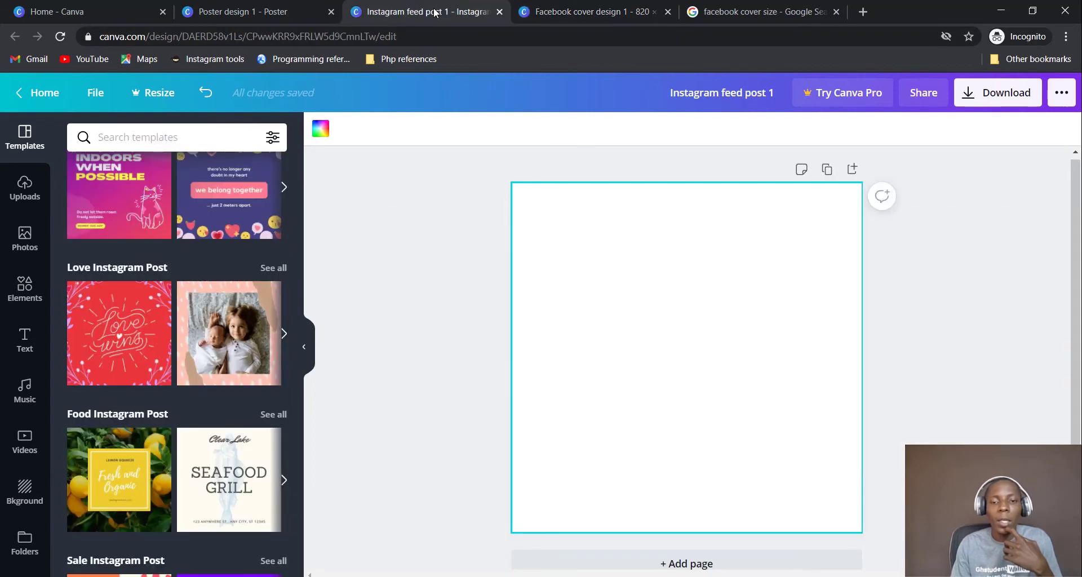
{"action": "left_click", "coordinate": [175, 141]}
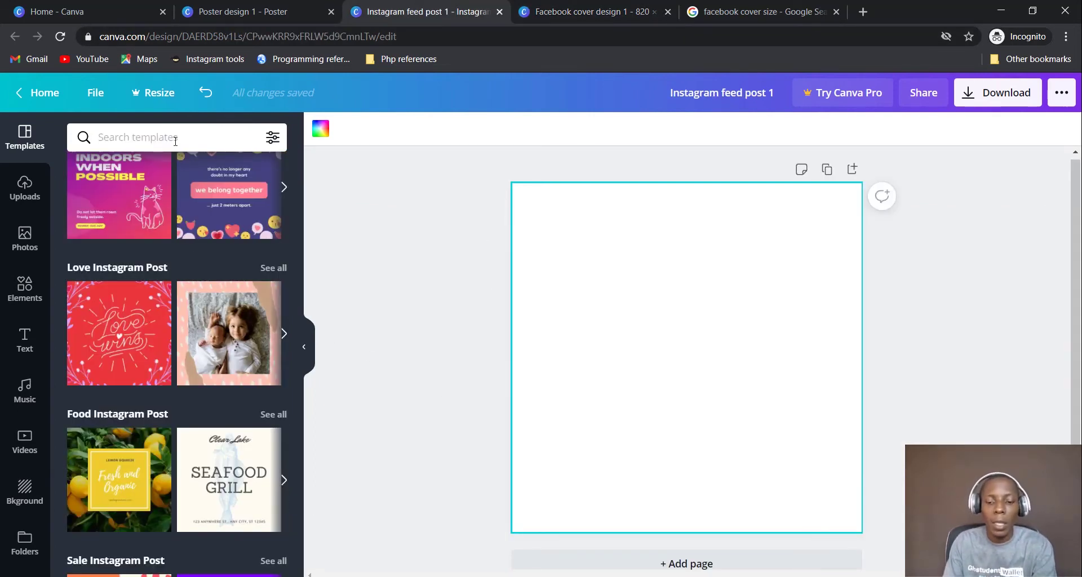
{"action": "type", "text": "product"}
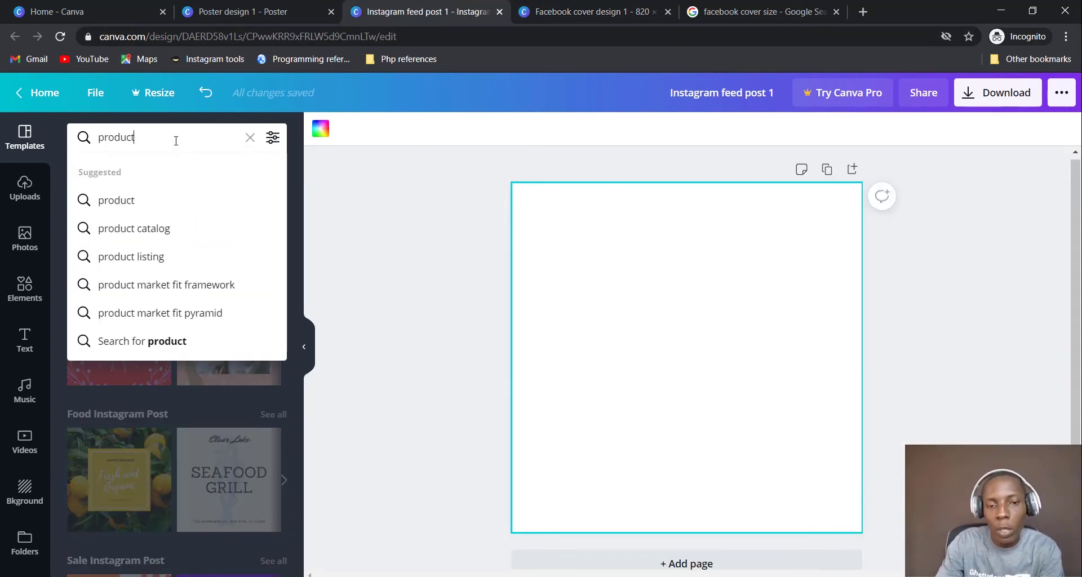
{"action": "key", "text": "Return"}
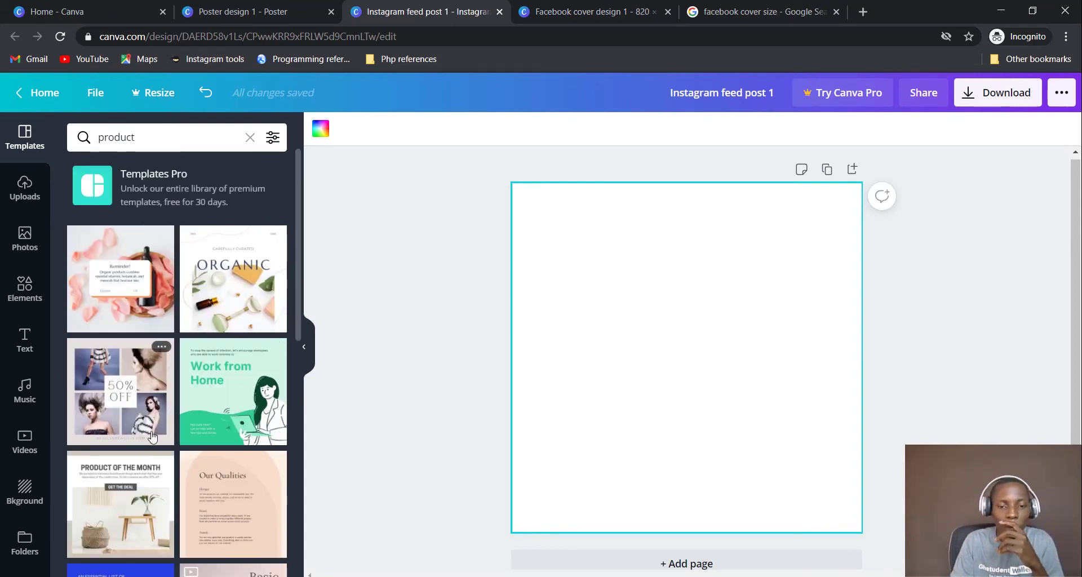
{"action": "left_click", "coordinate": [128, 400]}
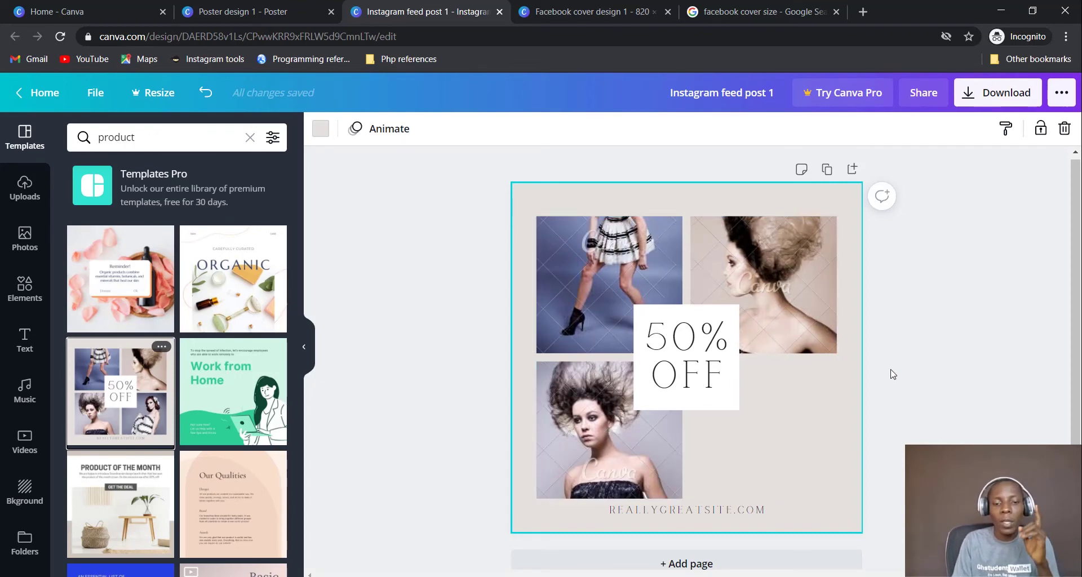
{"action": "left_click", "coordinate": [250, 138]}
{"action": "left_click", "coordinate": [225, 14]}
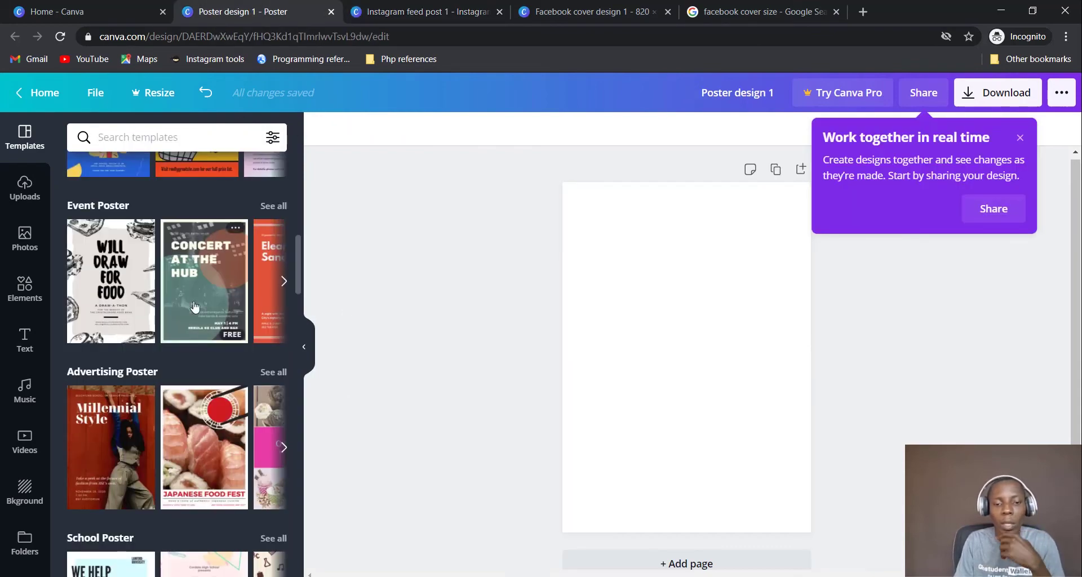
Search templates for 'student' and apply the red Kindest Helper of the Week template
{"action": "scroll", "coordinate": [194, 312], "scroll_direction": "down", "scroll_amount": 15}
{"action": "scroll", "coordinate": [194, 305], "scroll_direction": "down", "scroll_amount": 10}
{"action": "scroll", "coordinate": [194, 299], "scroll_direction": "down", "scroll_amount": 4}
{"action": "scroll", "coordinate": [194, 299], "scroll_direction": "up", "scroll_amount": 5}
{"action": "left_click", "coordinate": [187, 134]}
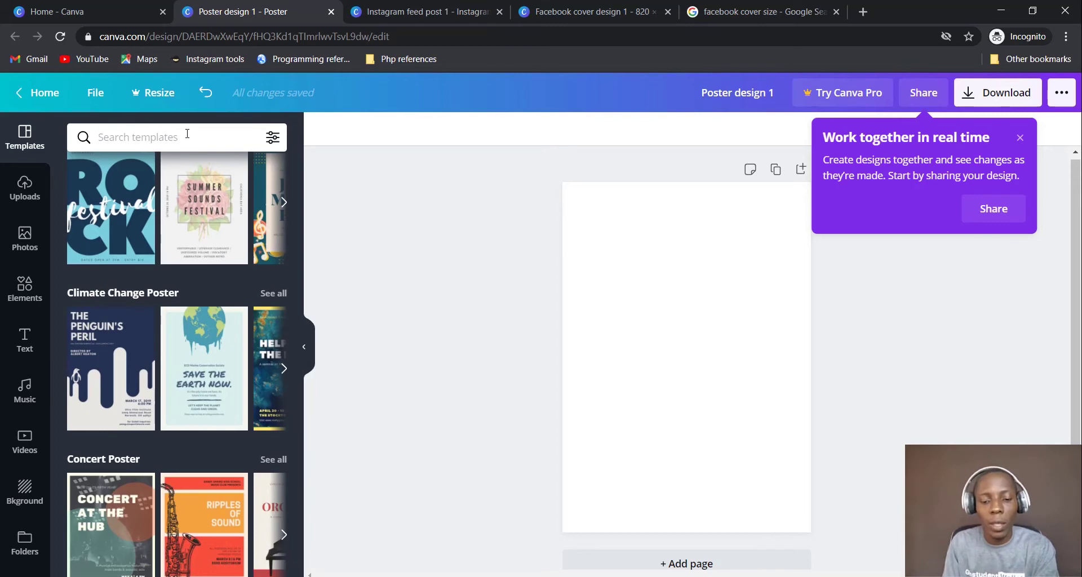
{"action": "type", "text": "student"}
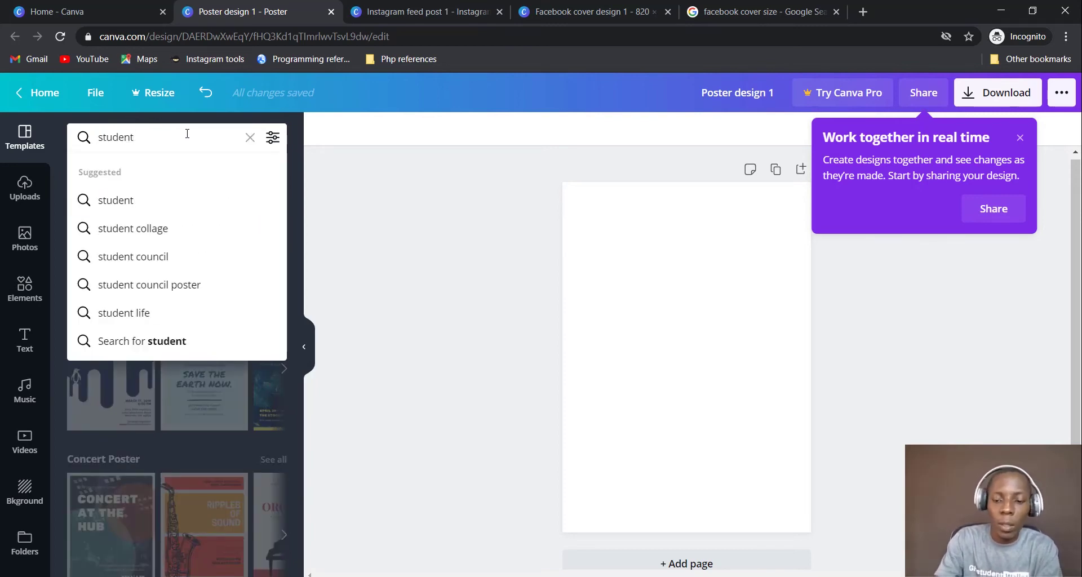
{"action": "key", "text": "Return"}
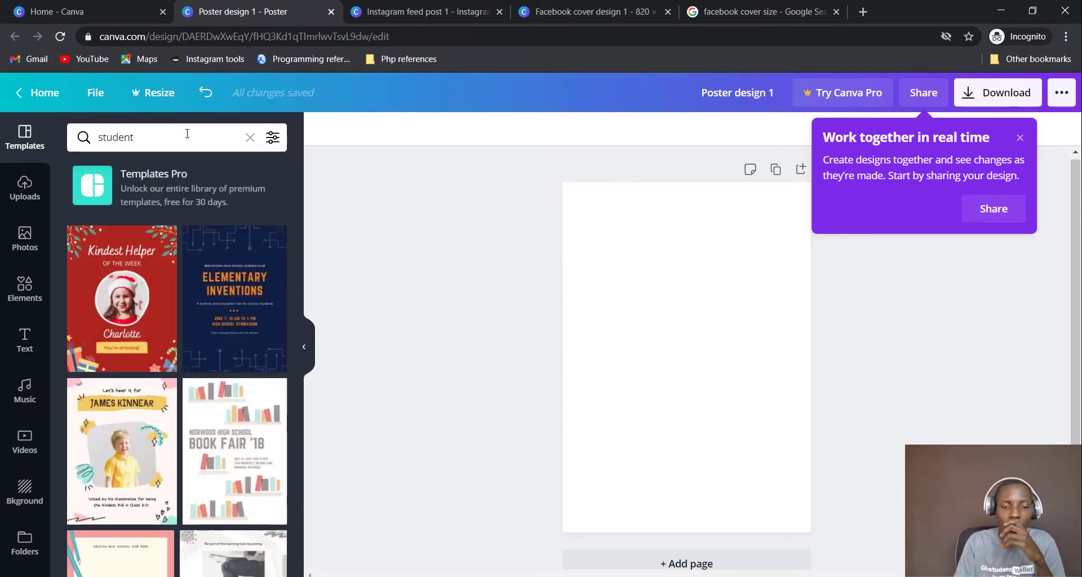
{"action": "left_click", "coordinate": [120, 308]}
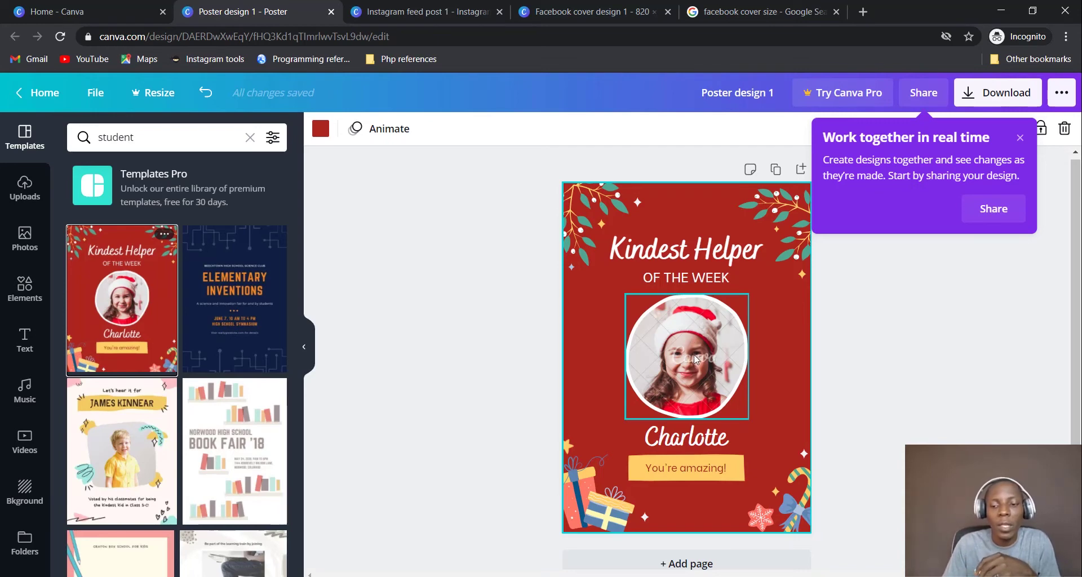
Select the girl's circle photo and zoom the view to 100% to inspect it
{"action": "left_click", "coordinate": [694, 358]}
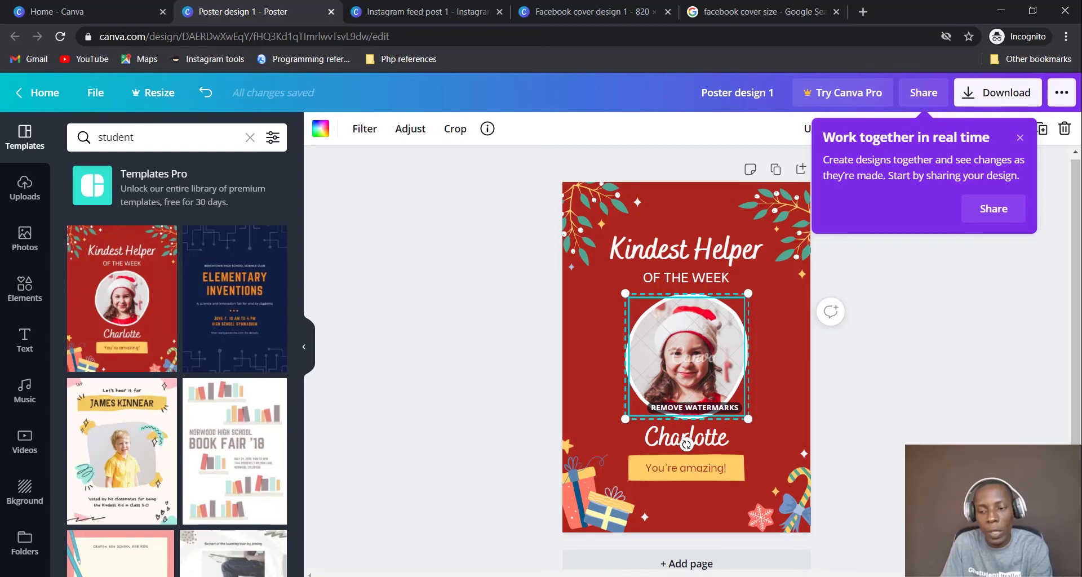
{"action": "left_click", "coordinate": [952, 566]}
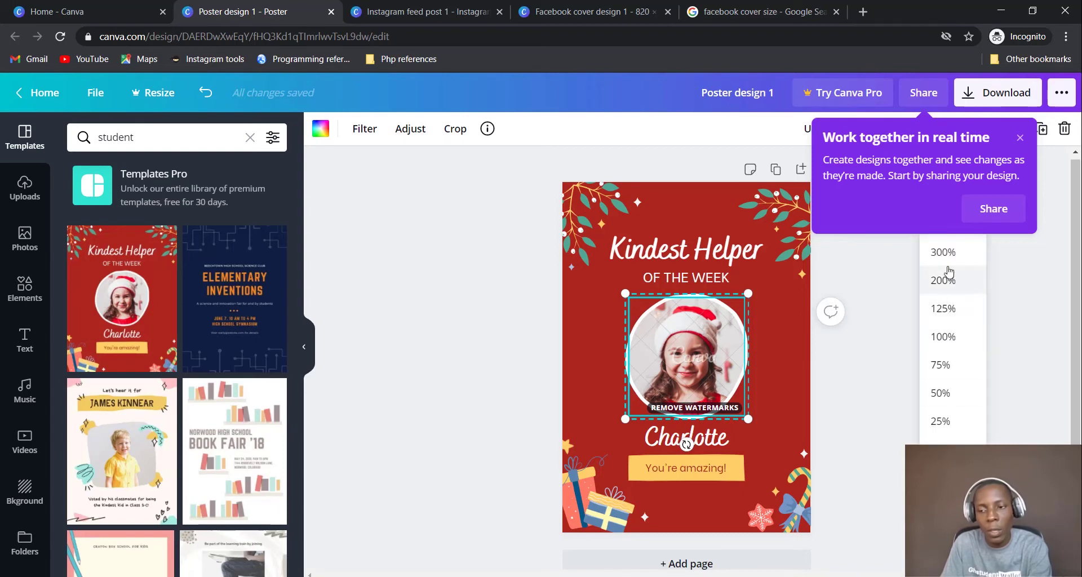
{"action": "left_click", "coordinate": [942, 337]}
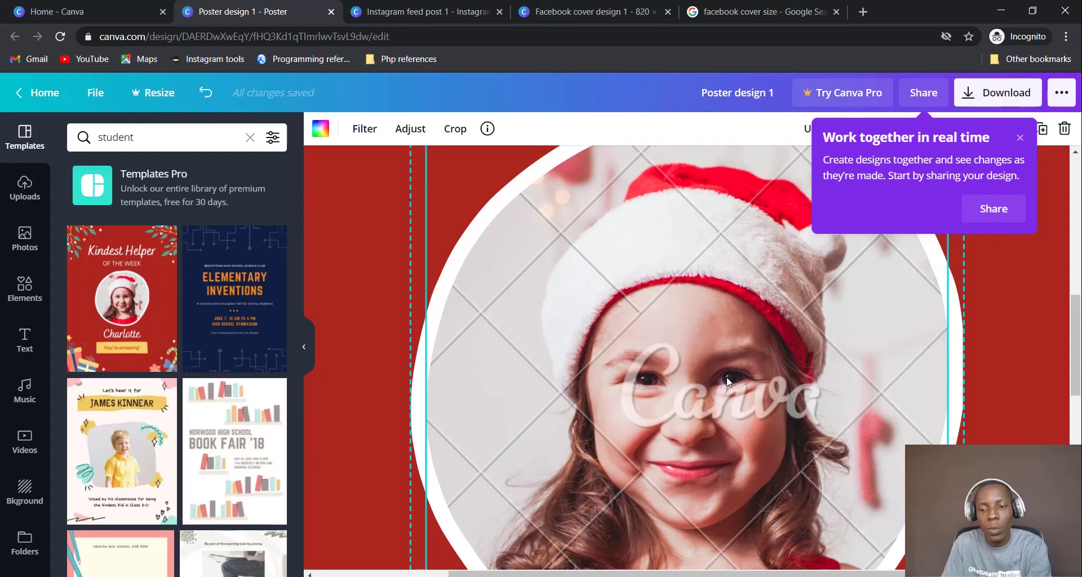
{"action": "scroll", "coordinate": [726, 377], "scroll_direction": "down", "scroll_amount": 1}
{"action": "scroll", "coordinate": [726, 376], "scroll_direction": "down", "scroll_amount": 5}
{"action": "scroll", "coordinate": [726, 376], "scroll_direction": "up", "scroll_amount": 2}
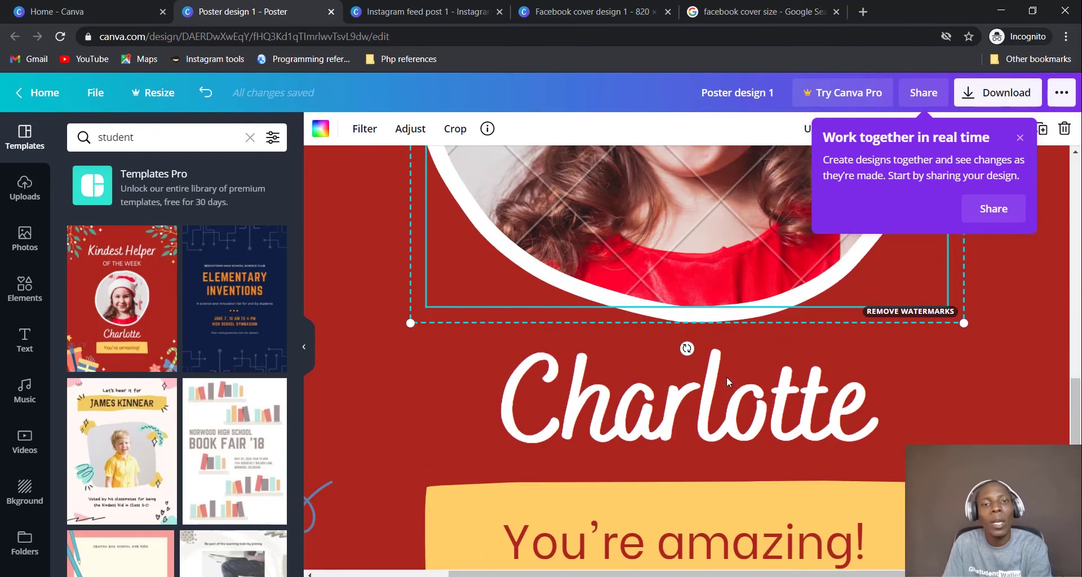
{"action": "scroll", "coordinate": [726, 376], "scroll_direction": "up", "scroll_amount": 5}
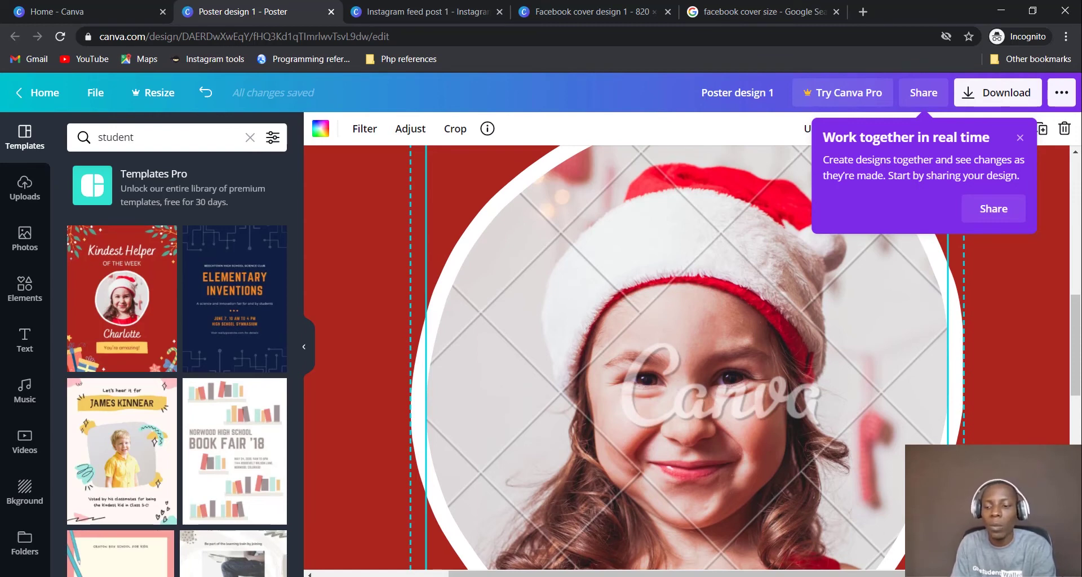
Zoom back out to 50% then 25%, deselect the photo and dismiss the collaboration tip
{"action": "left_click", "coordinate": [958, 563]}
{"action": "left_click", "coordinate": [952, 393]}
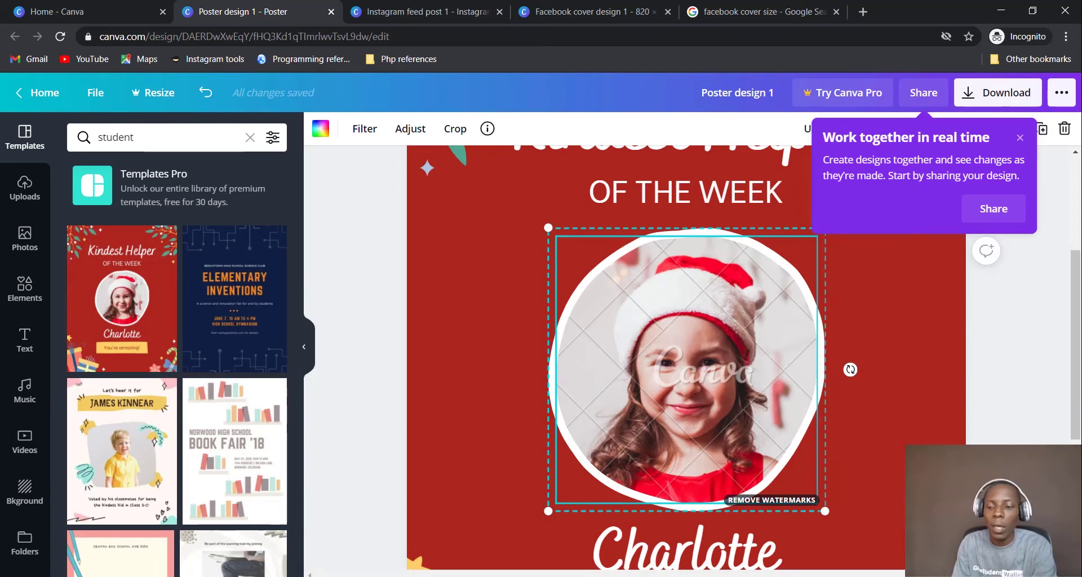
{"action": "left_click", "coordinate": [958, 564]}
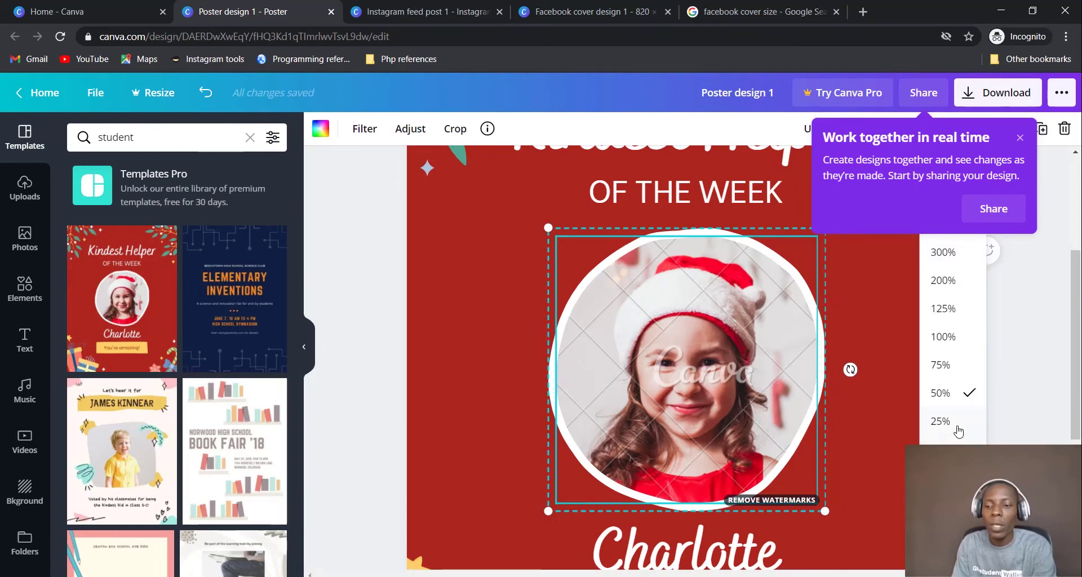
{"action": "left_click", "coordinate": [957, 428]}
{"action": "left_click", "coordinate": [884, 425]}
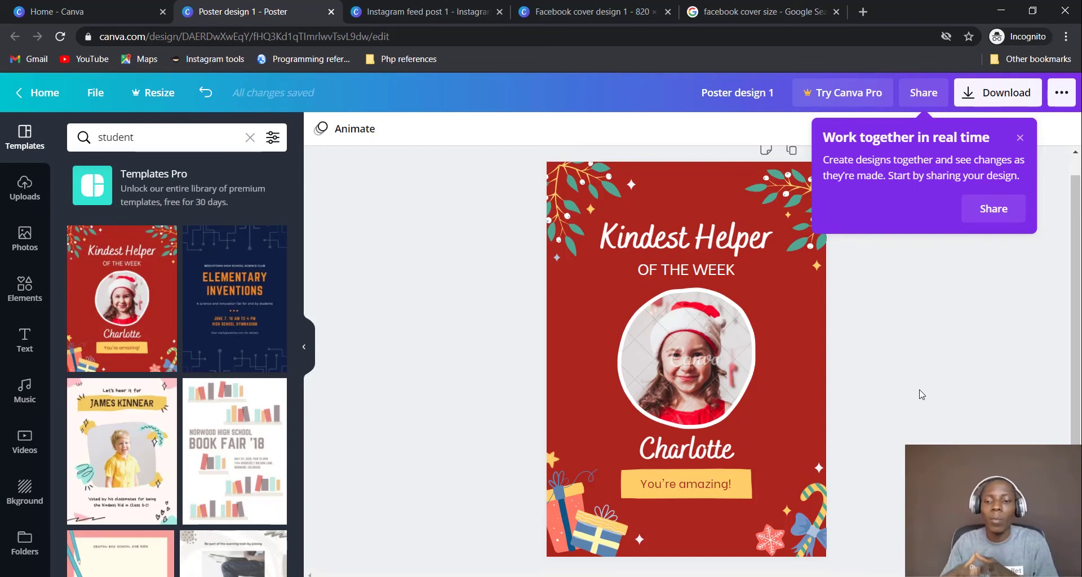
{"action": "left_click", "coordinate": [866, 388]}
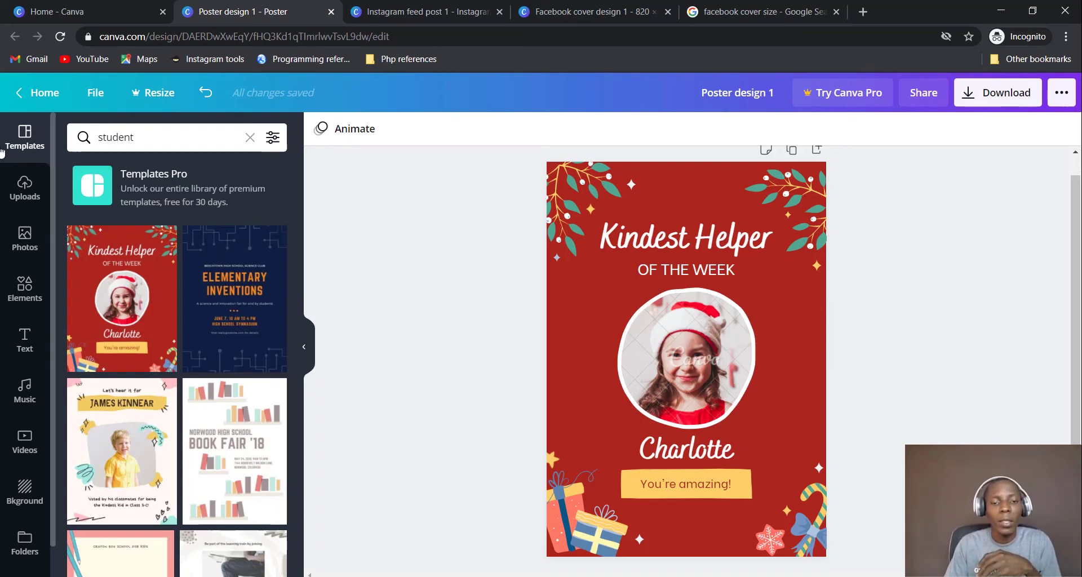
{"action": "left_click", "coordinate": [22, 145]}
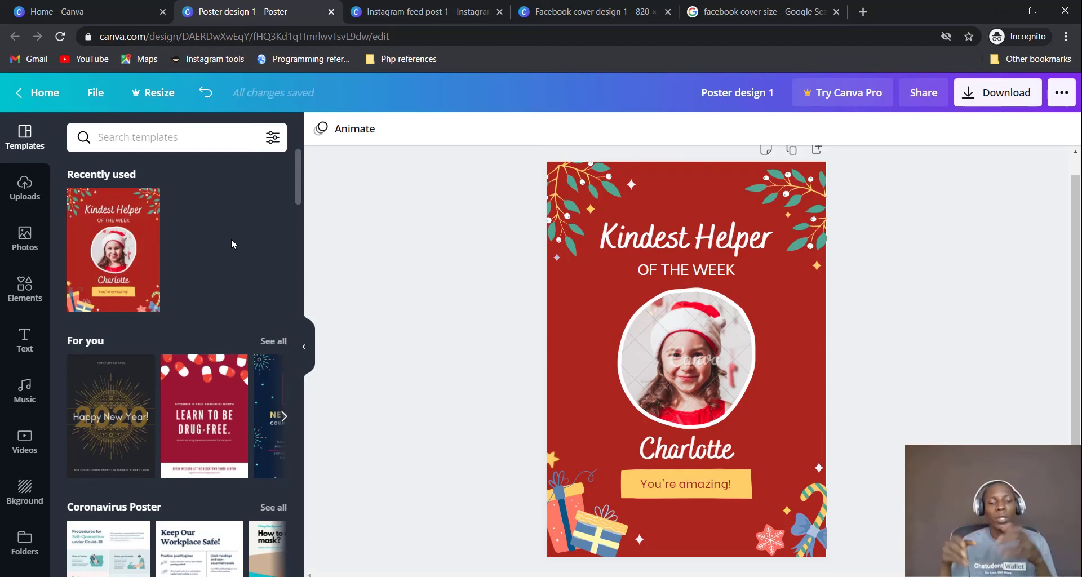
{"action": "scroll", "coordinate": [231, 239], "scroll_direction": "down", "scroll_amount": 10}
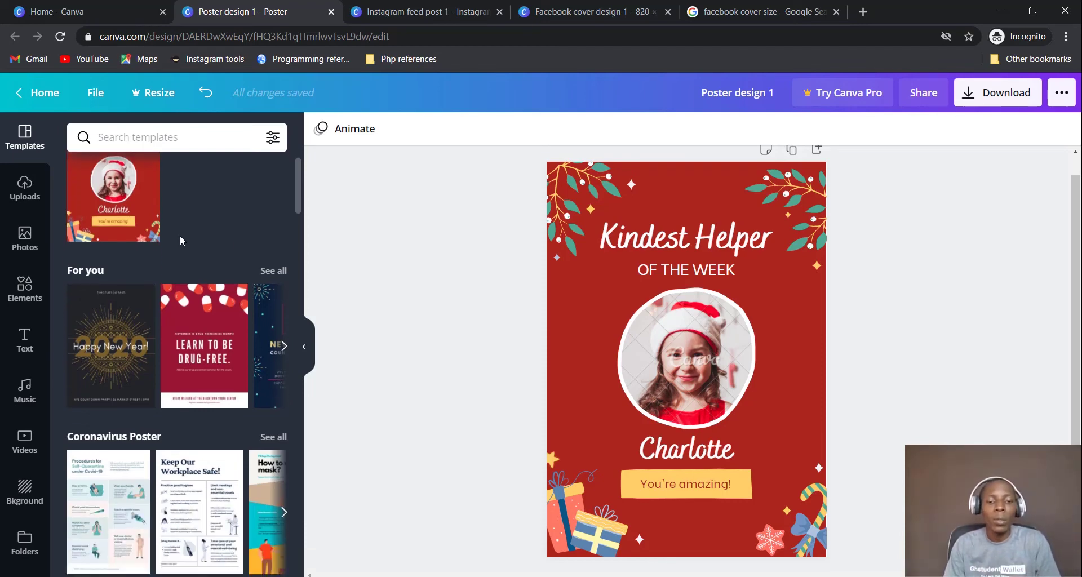
{"action": "scroll", "coordinate": [177, 249], "scroll_direction": "down", "scroll_amount": 15}
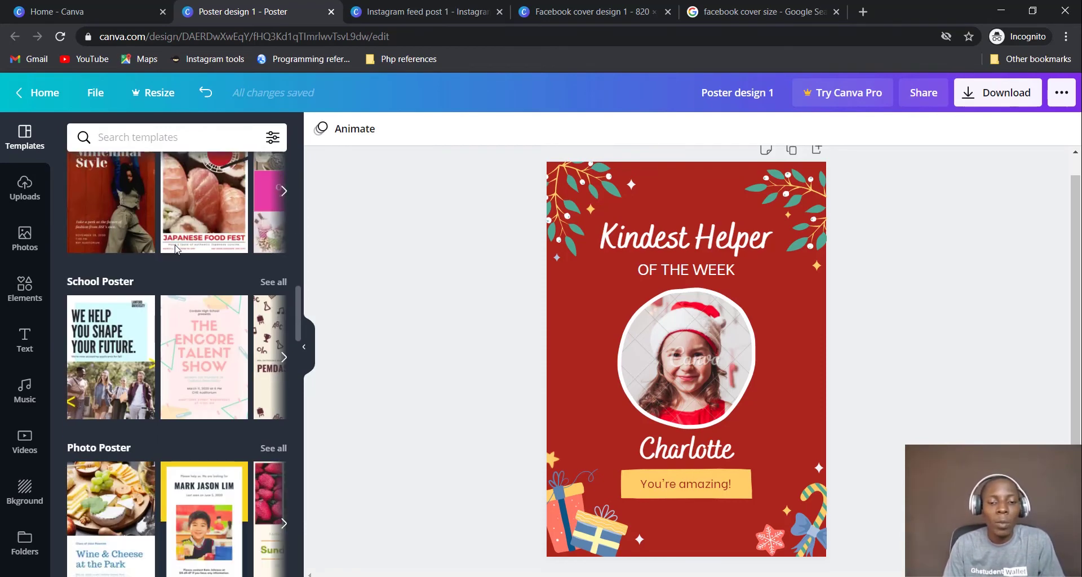
{"action": "scroll", "coordinate": [176, 249], "scroll_direction": "up", "scroll_amount": 6}
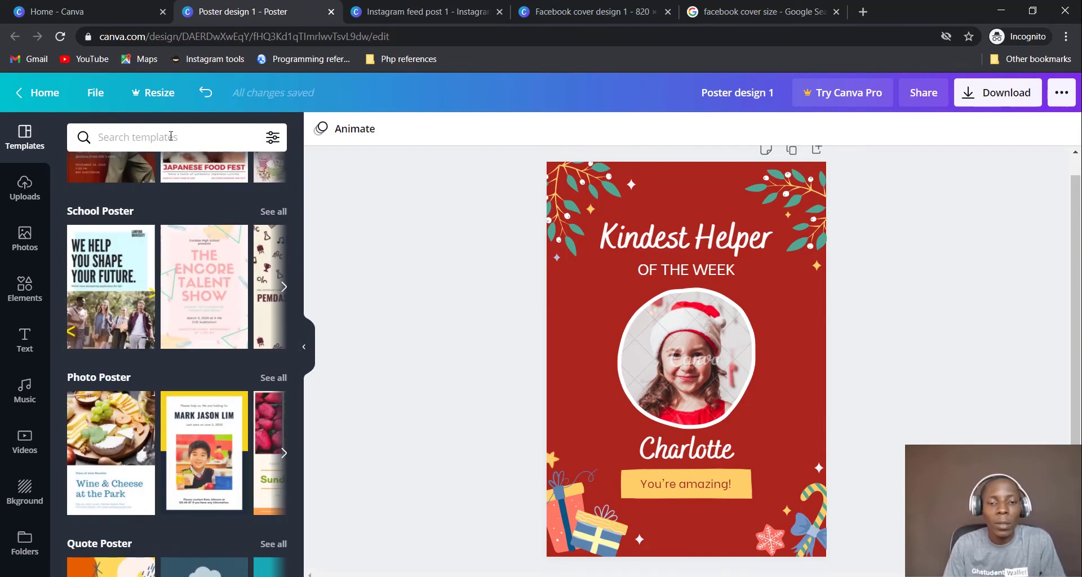
{"action": "left_click", "coordinate": [169, 139]}
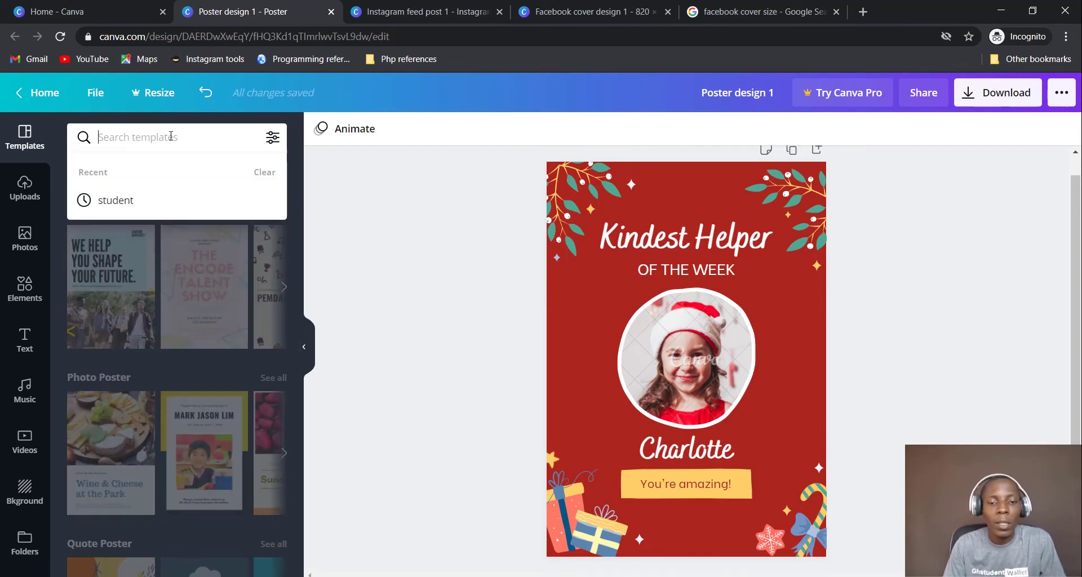
Try a green colour filter on the poster templates, then remove it
{"action": "left_click", "coordinate": [272, 137]}
{"action": "left_click", "coordinate": [234, 203]}
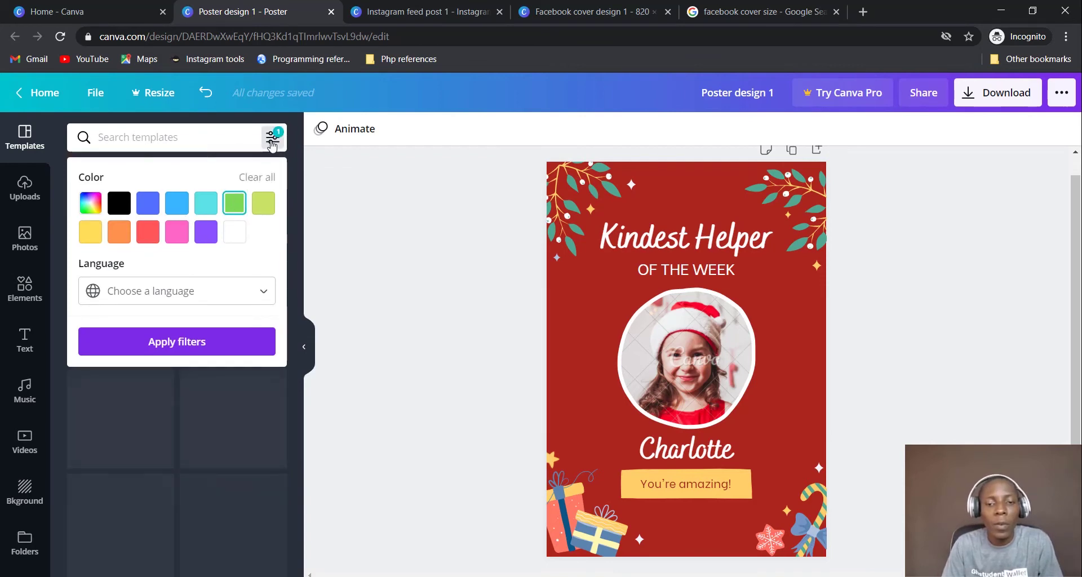
{"action": "left_click", "coordinate": [273, 137]}
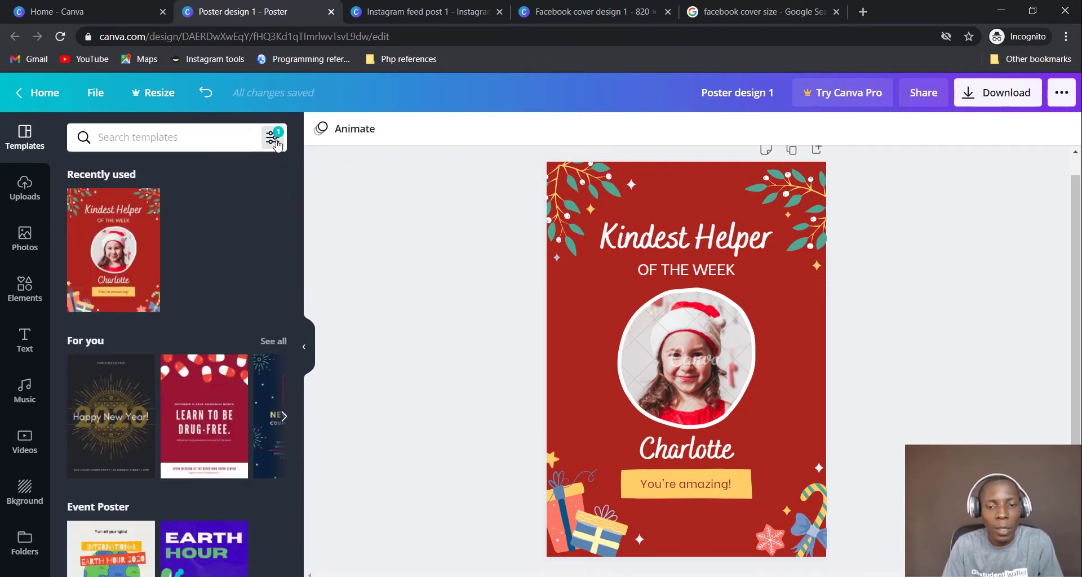
{"action": "left_click", "coordinate": [273, 140]}
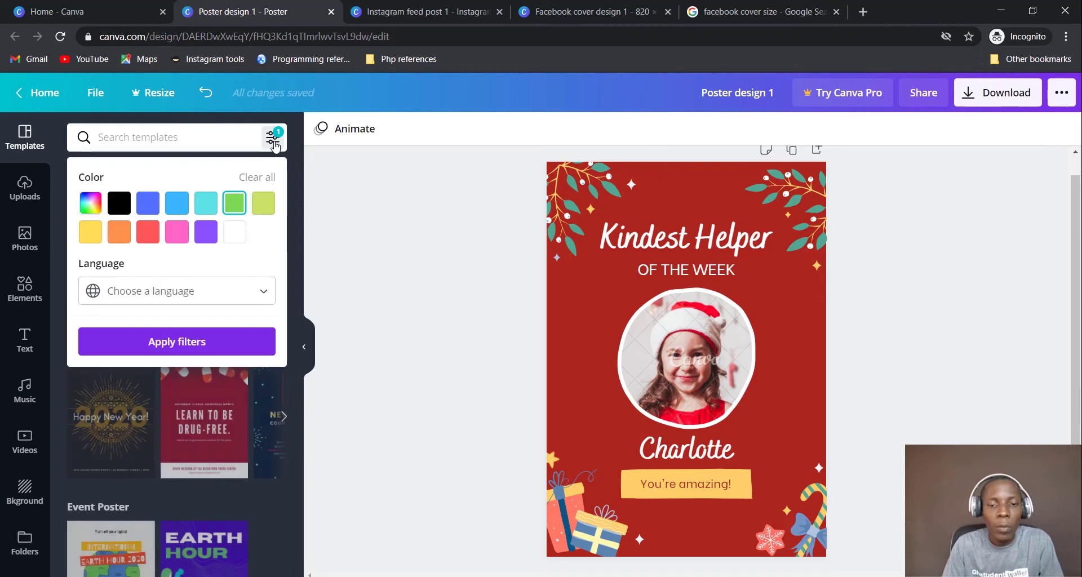
{"action": "left_click", "coordinate": [231, 208]}
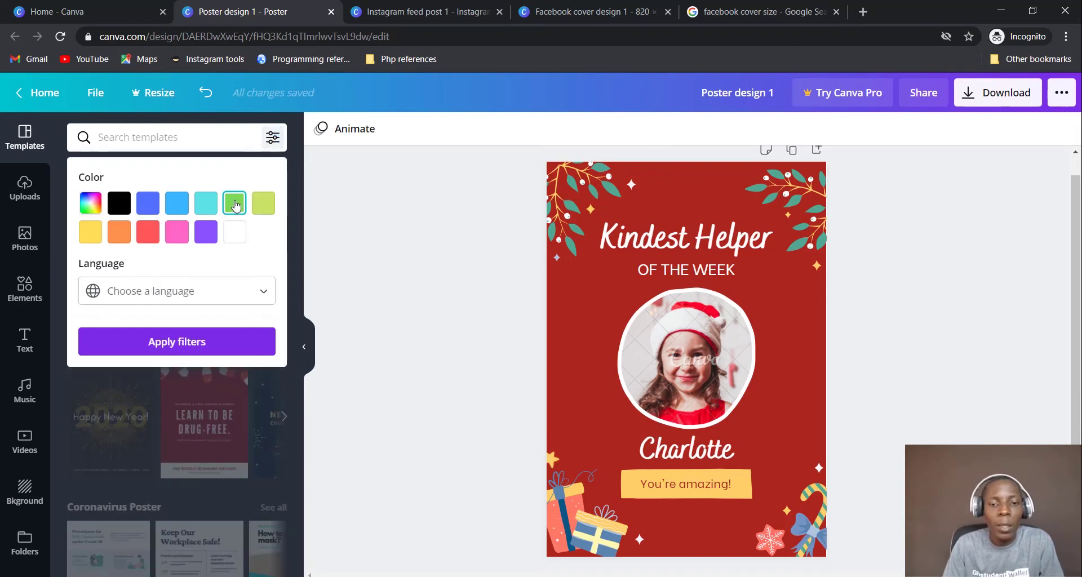
{"action": "left_click", "coordinate": [198, 343]}
{"action": "scroll", "coordinate": [241, 195], "scroll_direction": "down", "scroll_amount": 4}
{"action": "scroll", "coordinate": [241, 195], "scroll_direction": "up", "scroll_amount": 4}
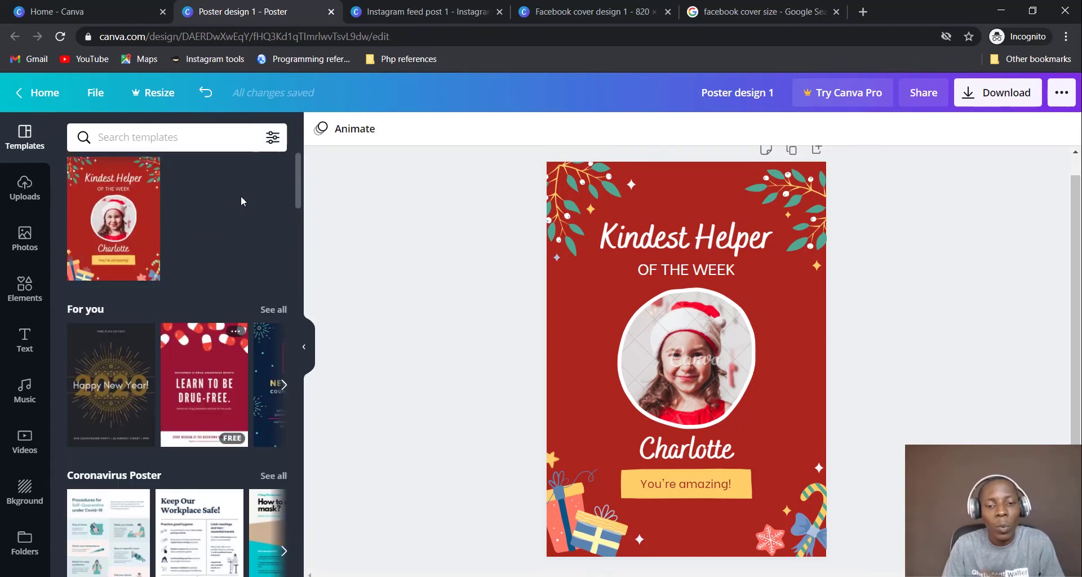
Filter the templates by light blue, then switch the colour filter to green
{"action": "left_click", "coordinate": [272, 136]}
{"action": "left_click", "coordinate": [169, 211]}
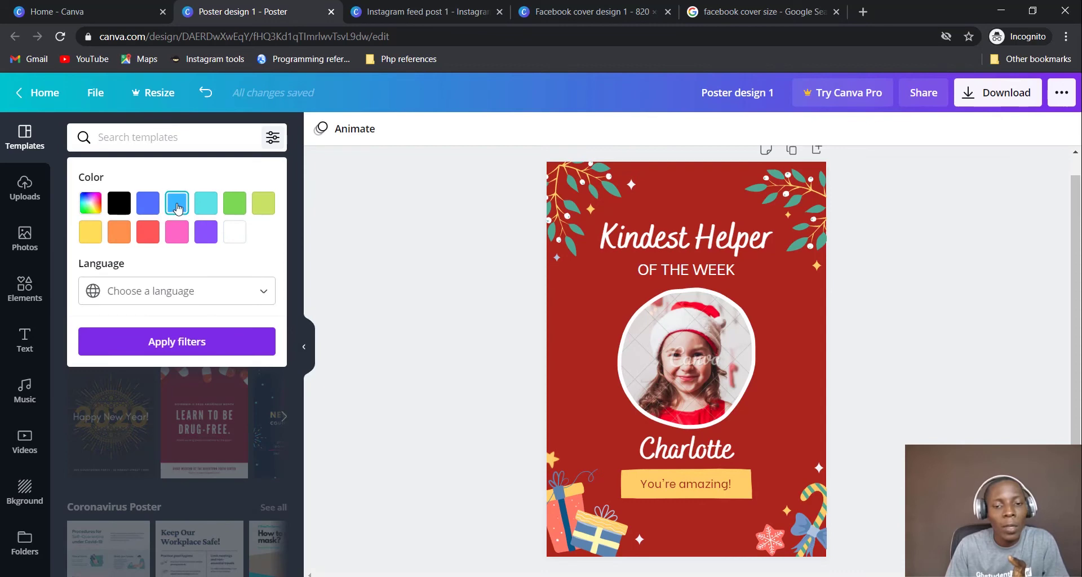
{"action": "left_click", "coordinate": [220, 344]}
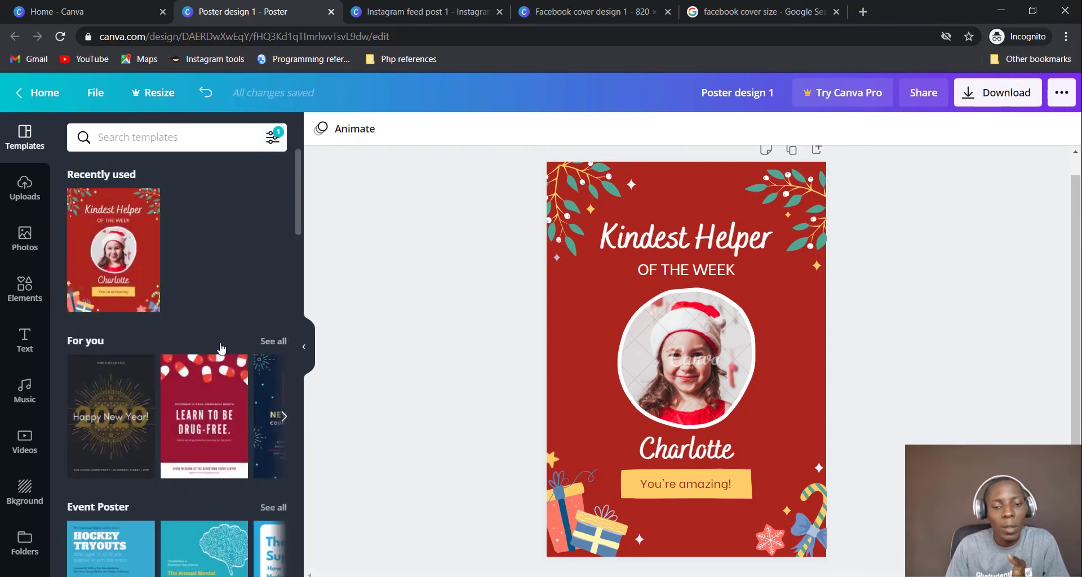
{"action": "scroll", "coordinate": [221, 348], "scroll_direction": "down", "scroll_amount": 10}
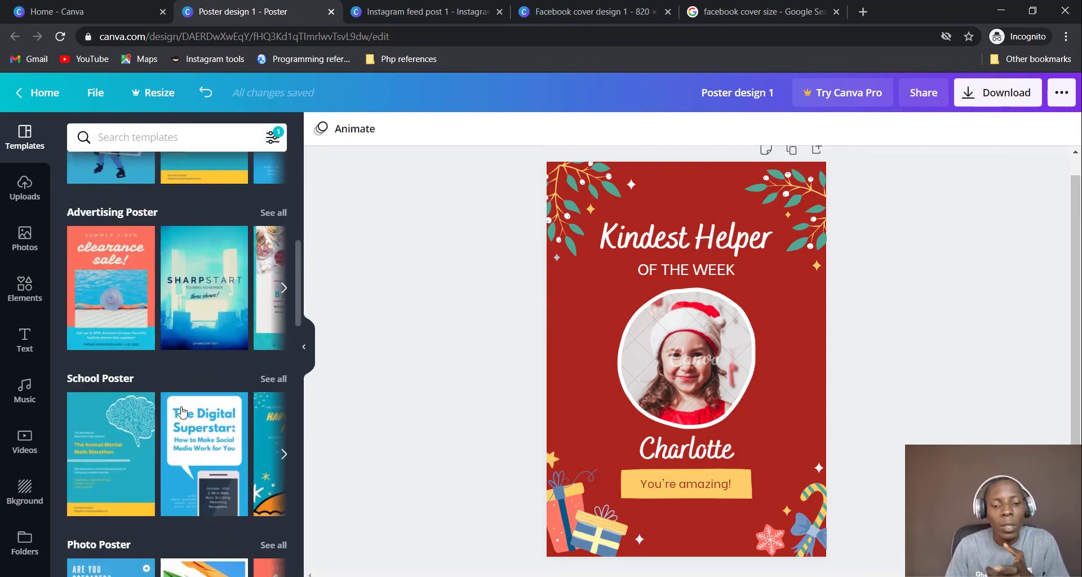
{"action": "scroll", "coordinate": [182, 413], "scroll_direction": "down", "scroll_amount": 5}
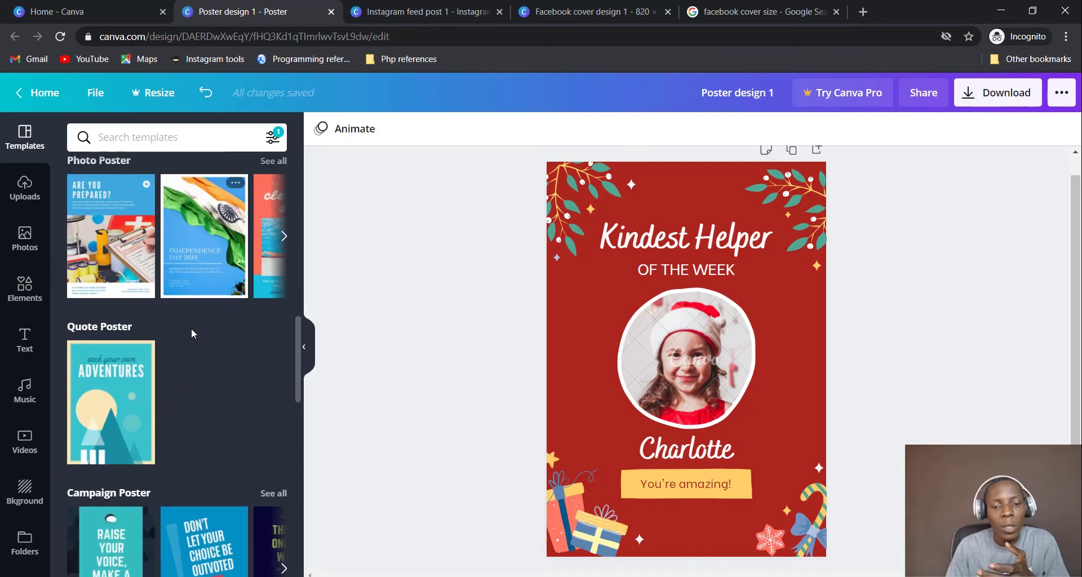
{"action": "left_click", "coordinate": [273, 137]}
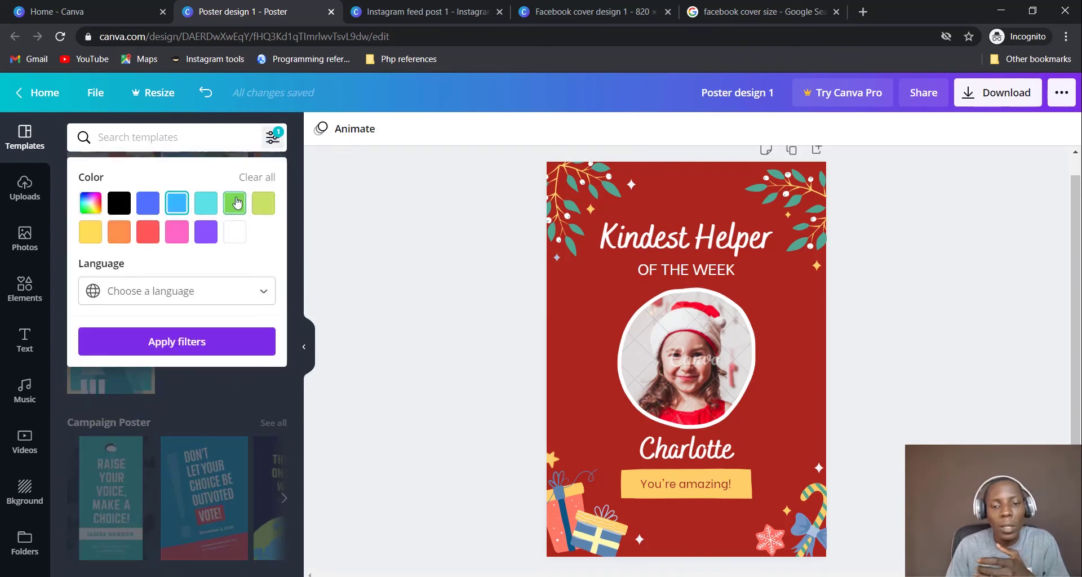
{"action": "left_click", "coordinate": [189, 345]}
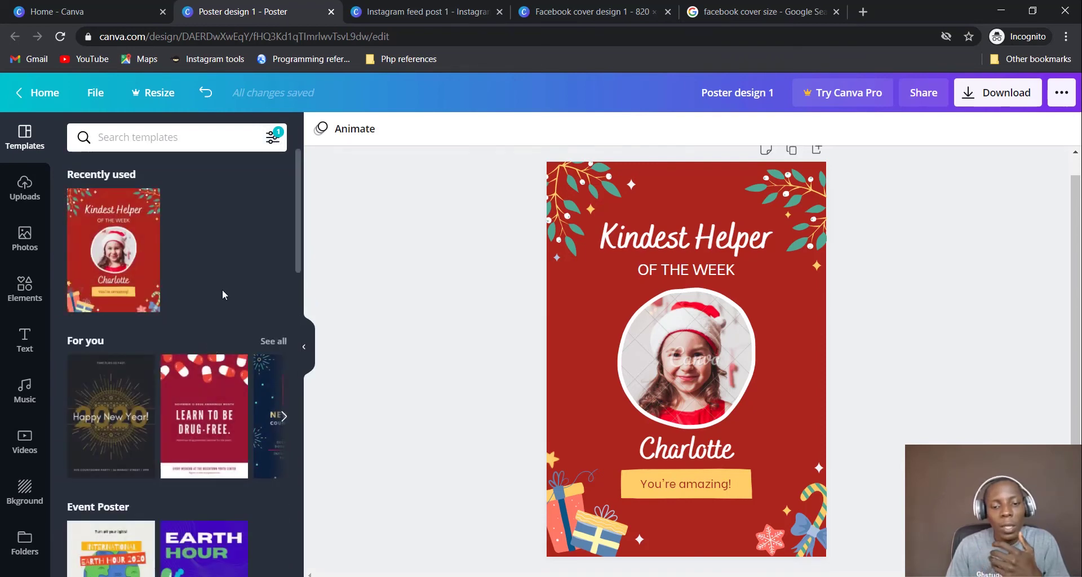
{"action": "scroll", "coordinate": [227, 276], "scroll_direction": "down", "scroll_amount": 10}
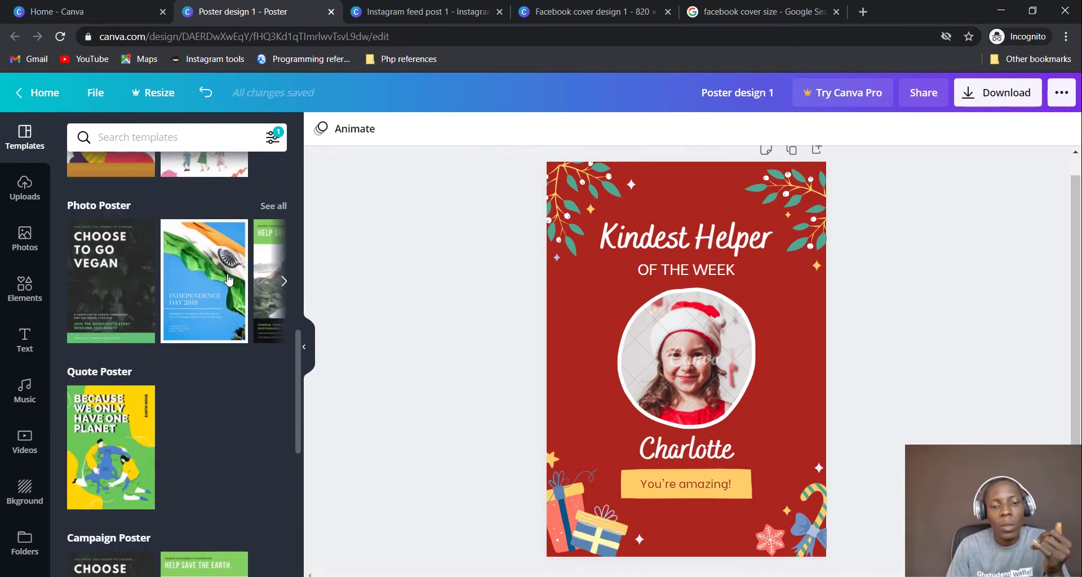
{"action": "scroll", "coordinate": [228, 279], "scroll_direction": "down", "scroll_amount": 5}
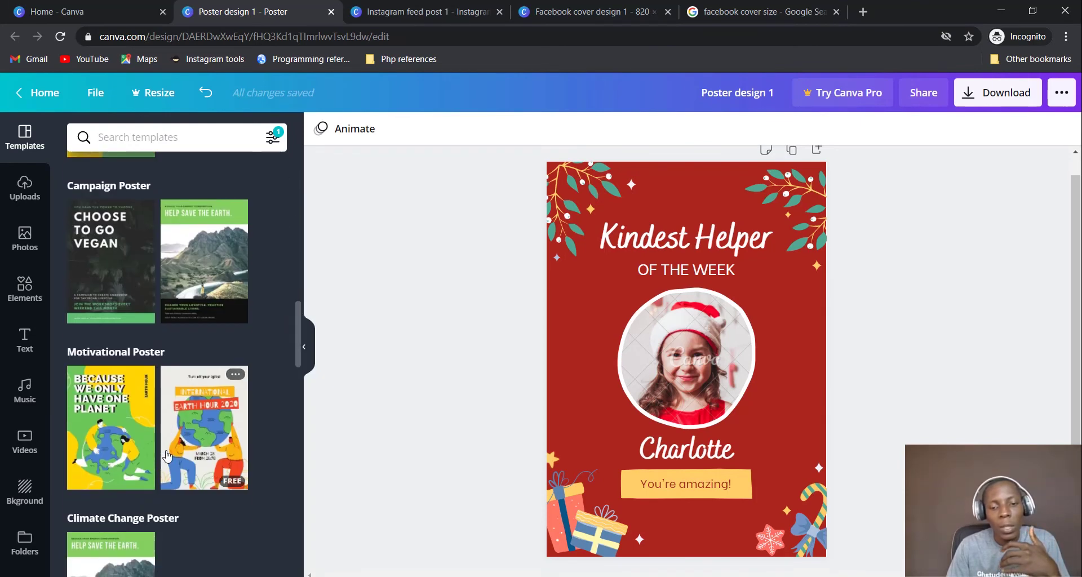
{"action": "scroll", "coordinate": [167, 456], "scroll_direction": "down", "scroll_amount": 9}
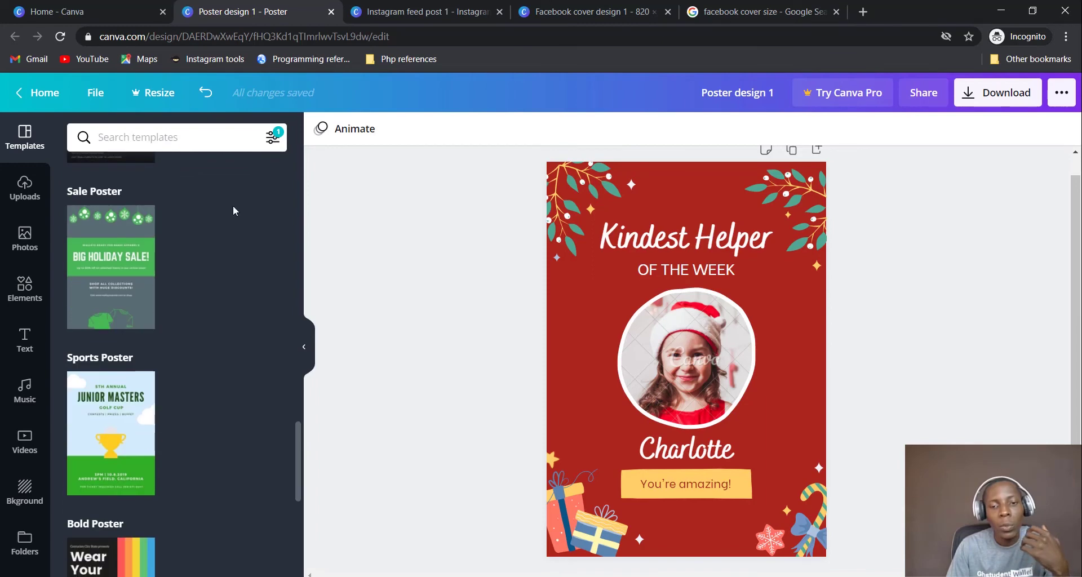
Apply a red colour filter, dropping orange, and browse the red-toned templates
{"action": "left_click", "coordinate": [273, 137]}
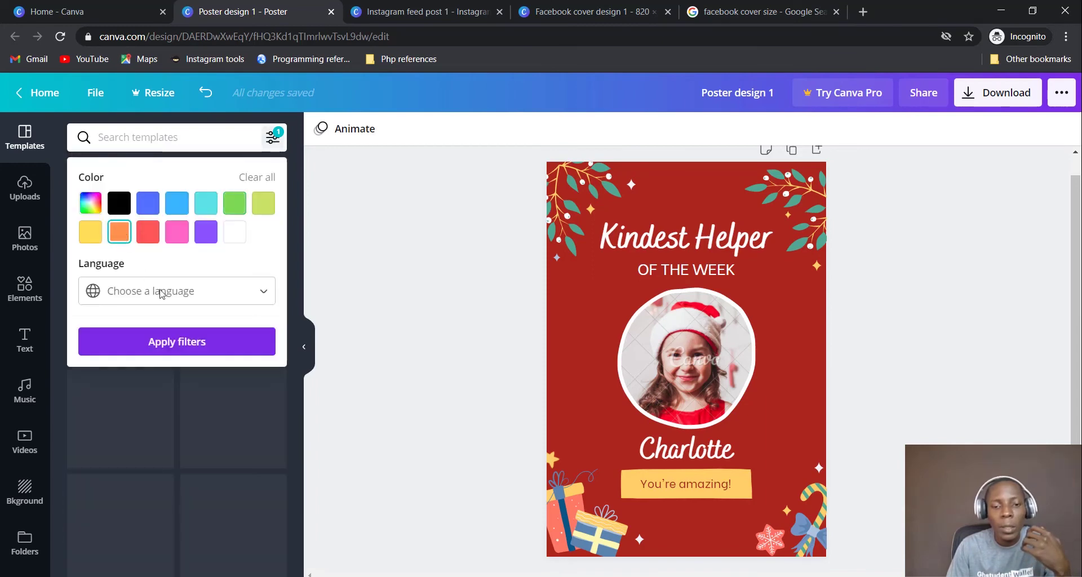
{"action": "left_click", "coordinate": [148, 232]}
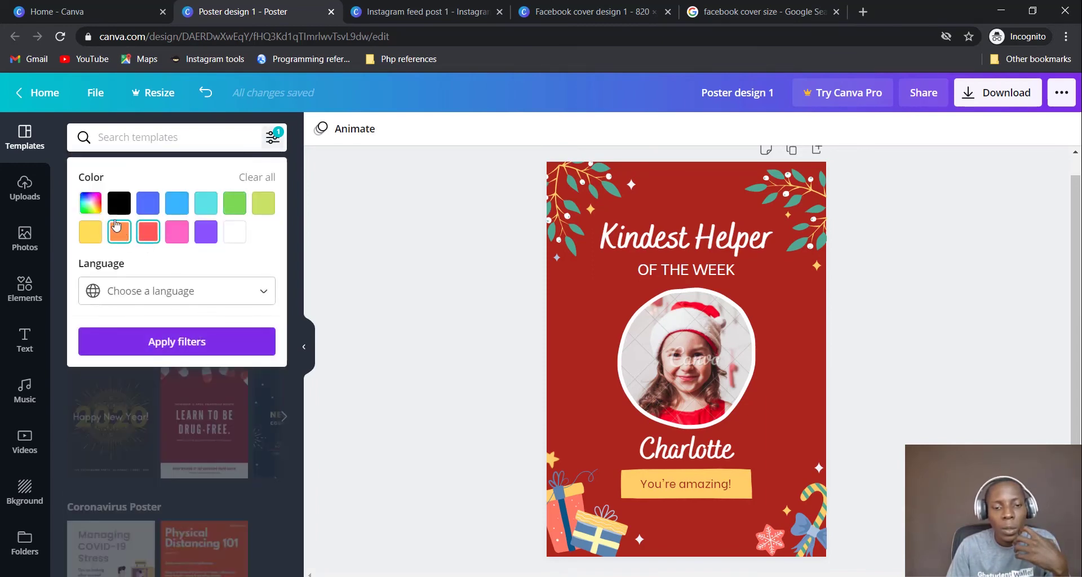
{"action": "left_click", "coordinate": [119, 232]}
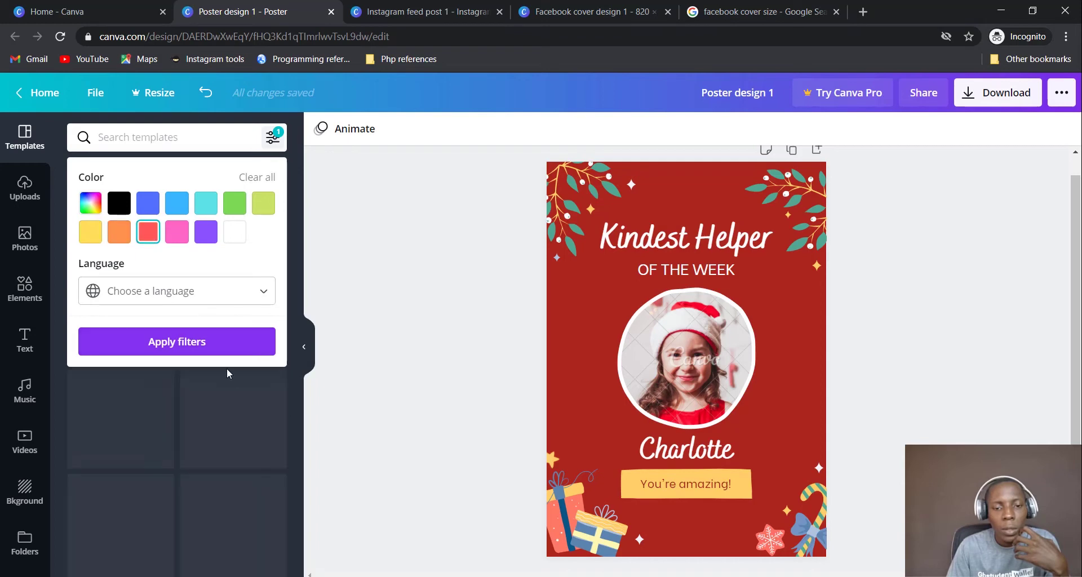
{"action": "left_click", "coordinate": [241, 344]}
{"action": "scroll", "coordinate": [242, 349], "scroll_direction": "down", "scroll_amount": 3}
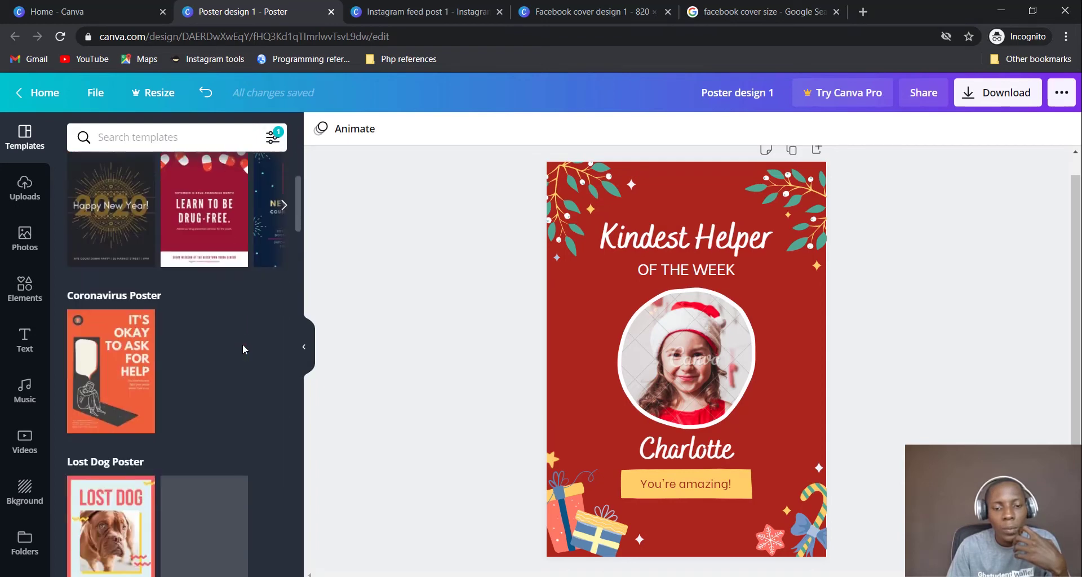
{"action": "scroll", "coordinate": [243, 344], "scroll_direction": "down", "scroll_amount": 10}
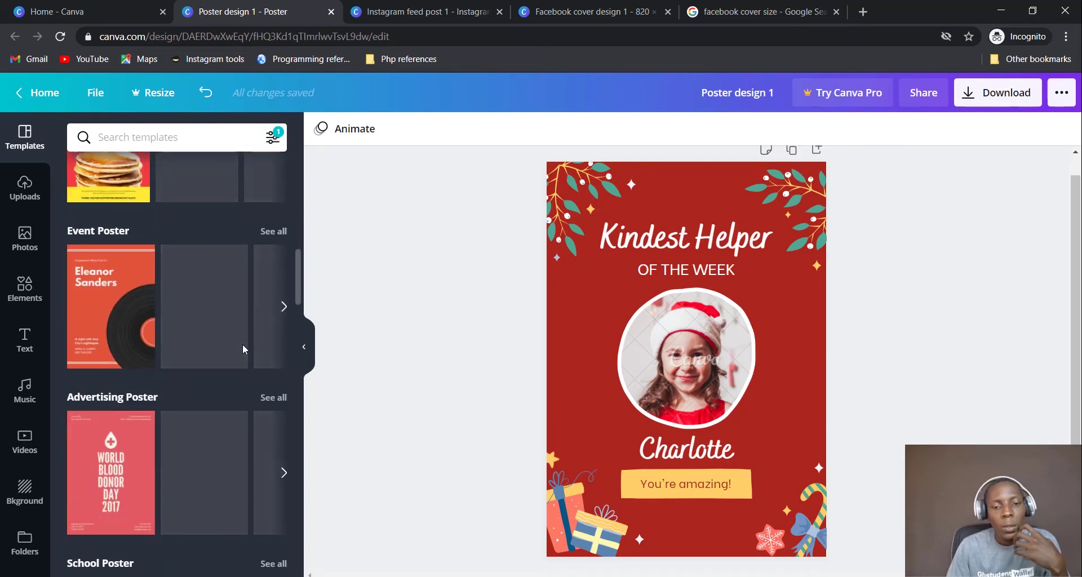
{"action": "scroll", "coordinate": [244, 350], "scroll_direction": "down", "scroll_amount": 5}
{"action": "scroll", "coordinate": [244, 349], "scroll_direction": "down", "scroll_amount": 3}
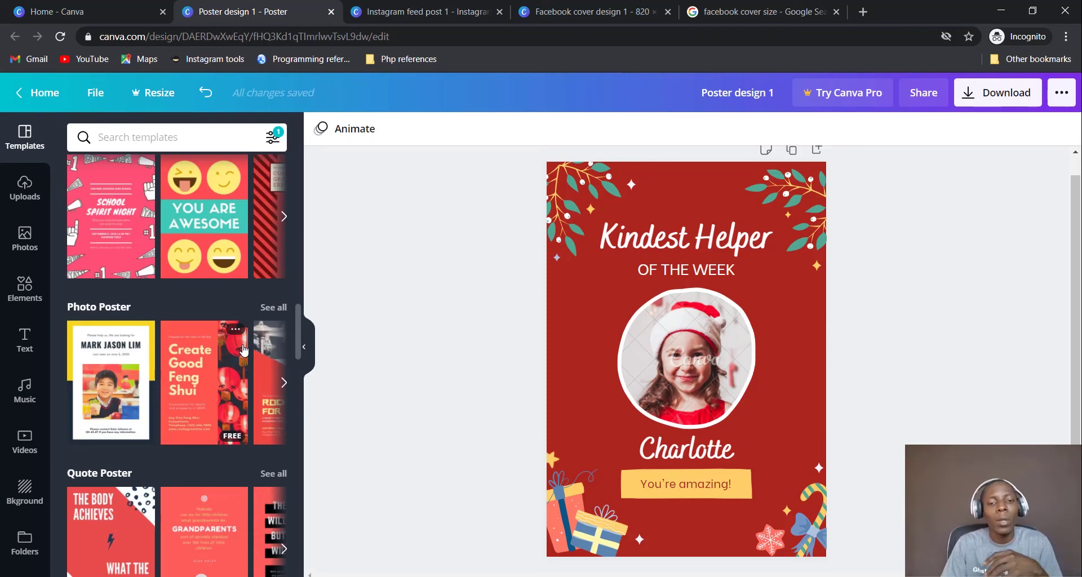
Open and close the custom colour picker, then clear the recent template search history
{"action": "left_click", "coordinate": [180, 137]}
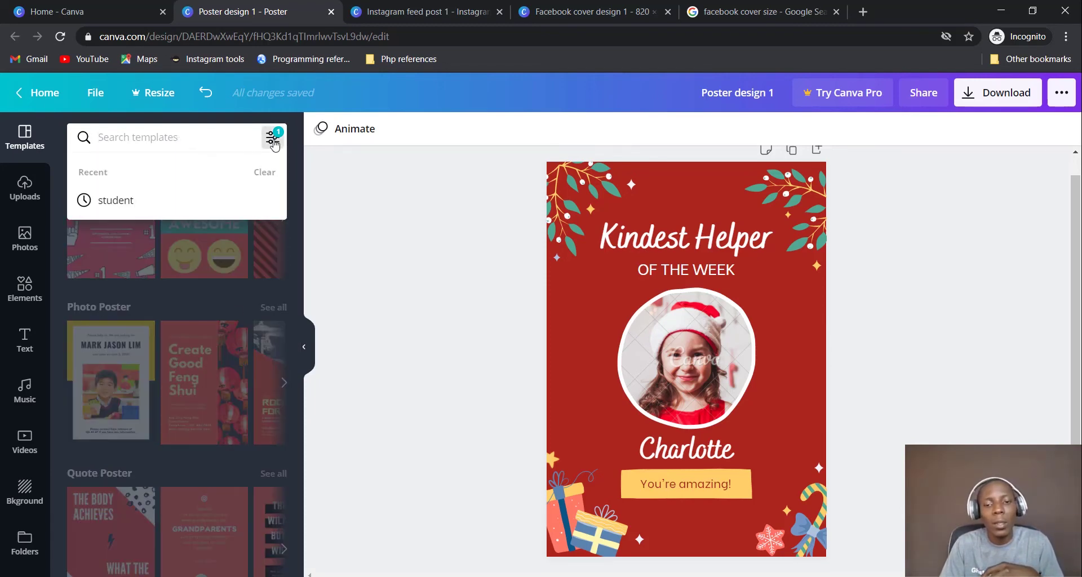
{"action": "left_click", "coordinate": [273, 142]}
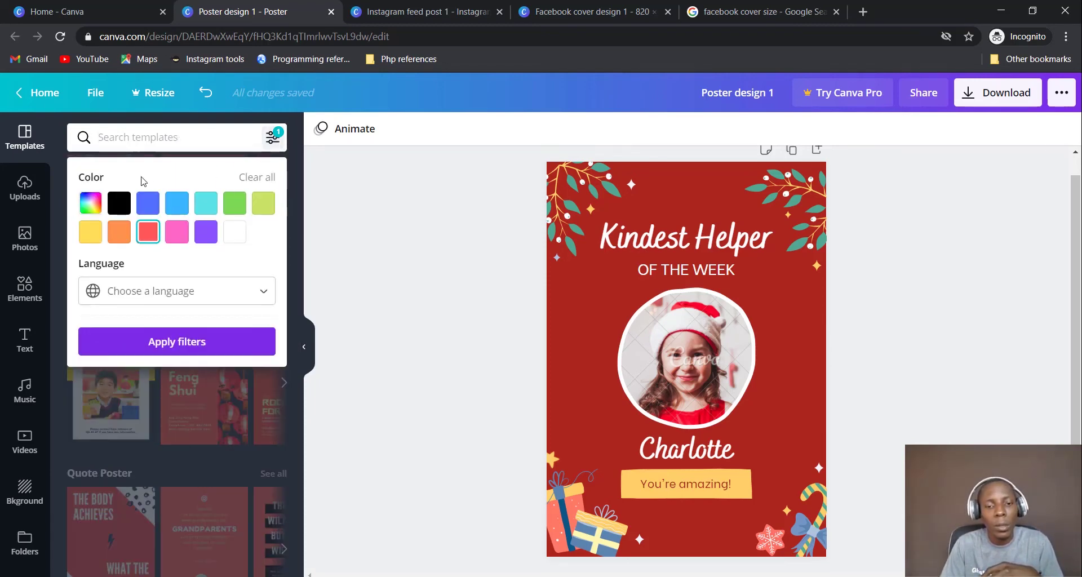
{"action": "left_click", "coordinate": [90, 203]}
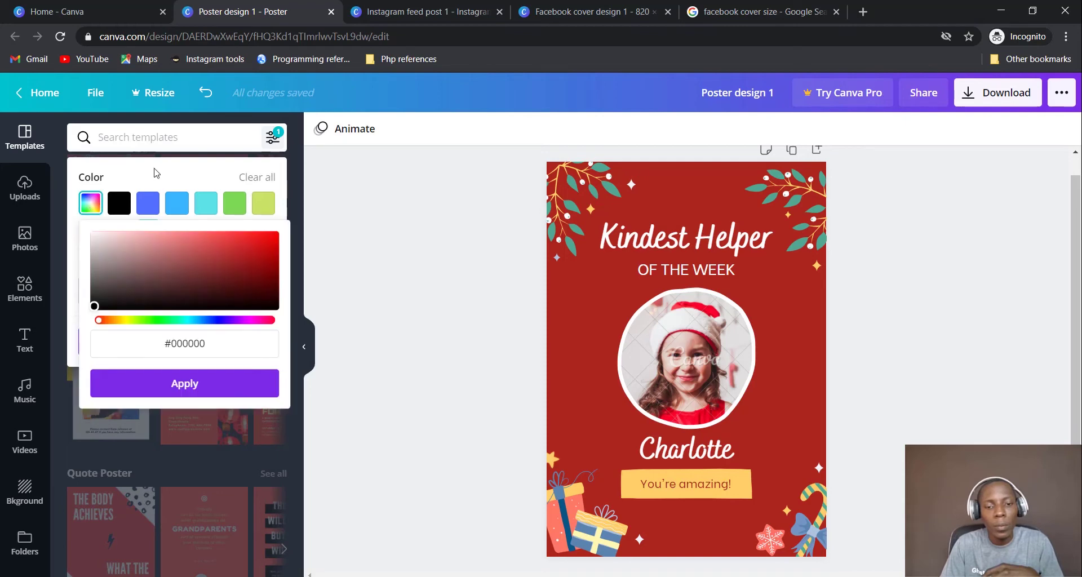
{"action": "left_click", "coordinate": [194, 139]}
{"action": "left_click", "coordinate": [185, 136]}
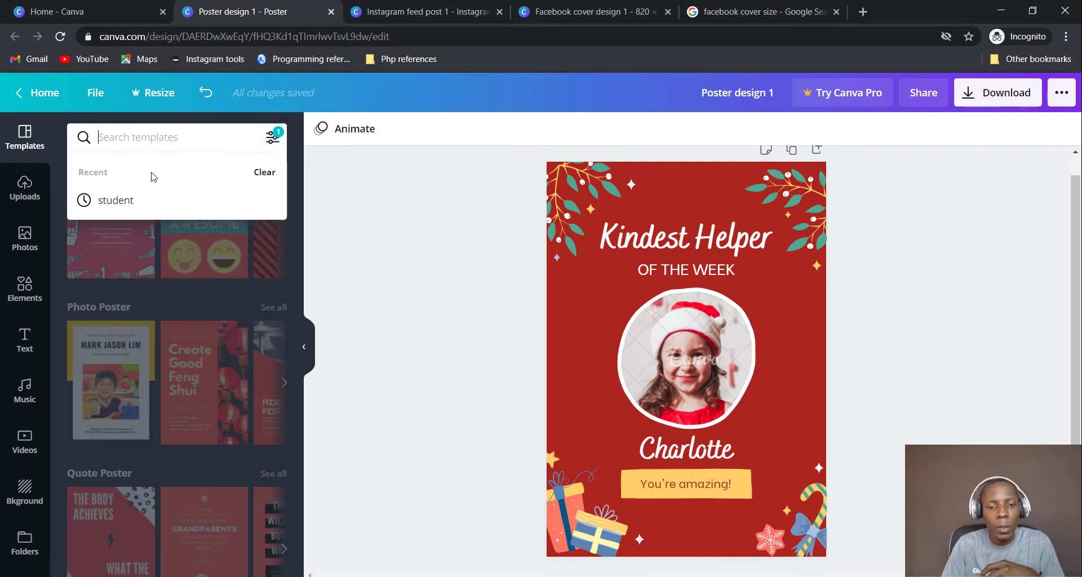
{"action": "left_click", "coordinate": [264, 173]}
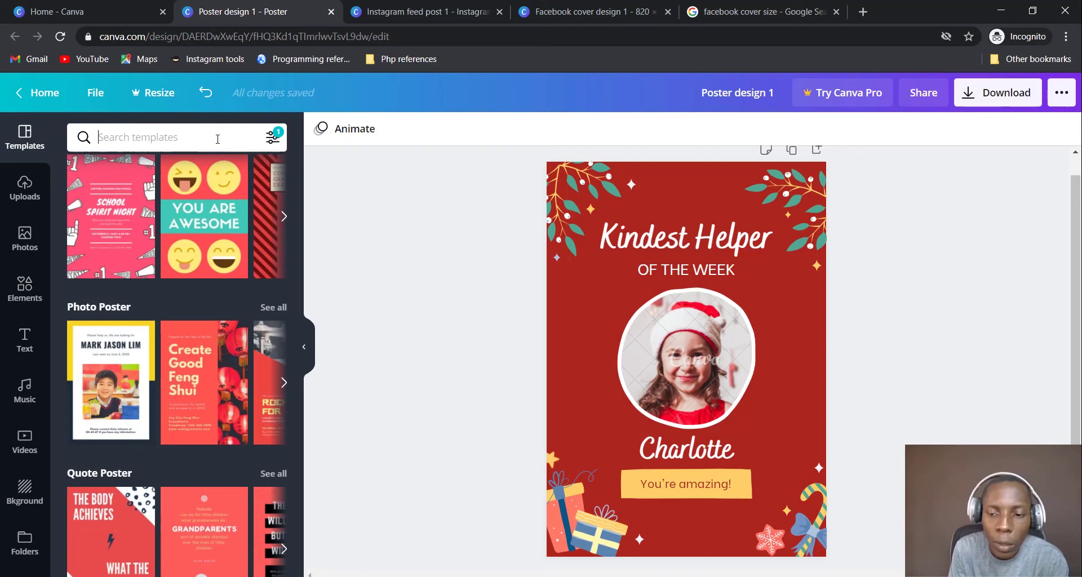
Search templates for 'school' and apply the teal Graphic Design for Beginners template
{"action": "left_click", "coordinate": [217, 138]}
{"action": "type", "text": "sc"}
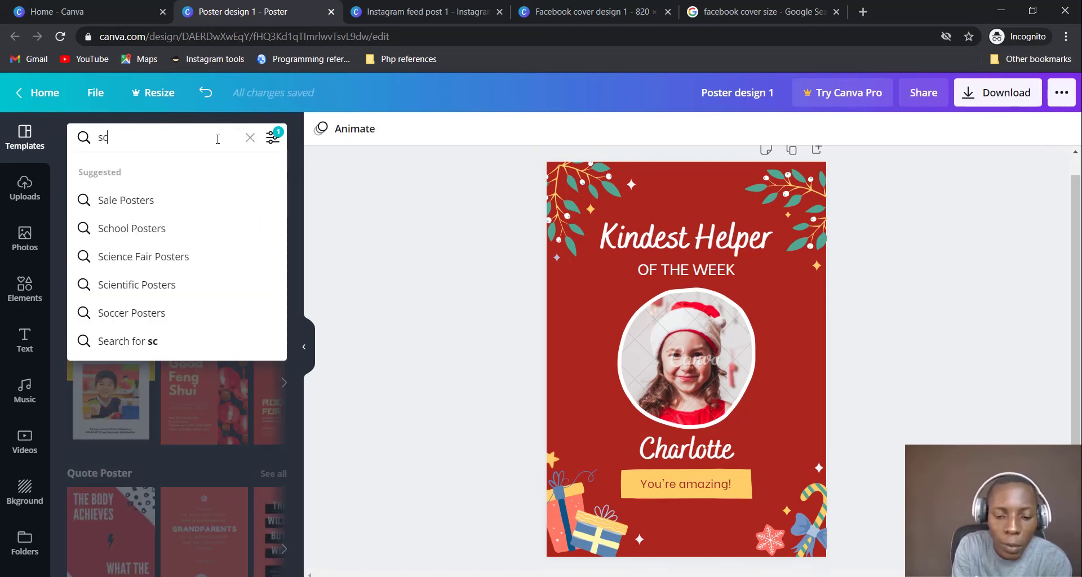
{"action": "type", "text": "hool"}
{"action": "key", "text": "Return"}
{"action": "scroll", "coordinate": [205, 370], "scroll_direction": "down", "scroll_amount": 5}
{"action": "scroll", "coordinate": [205, 369], "scroll_direction": "up", "scroll_amount": 5}
{"action": "scroll", "coordinate": [206, 369], "scroll_direction": "down", "scroll_amount": 5}
{"action": "scroll", "coordinate": [206, 370], "scroll_direction": "down", "scroll_amount": 5}
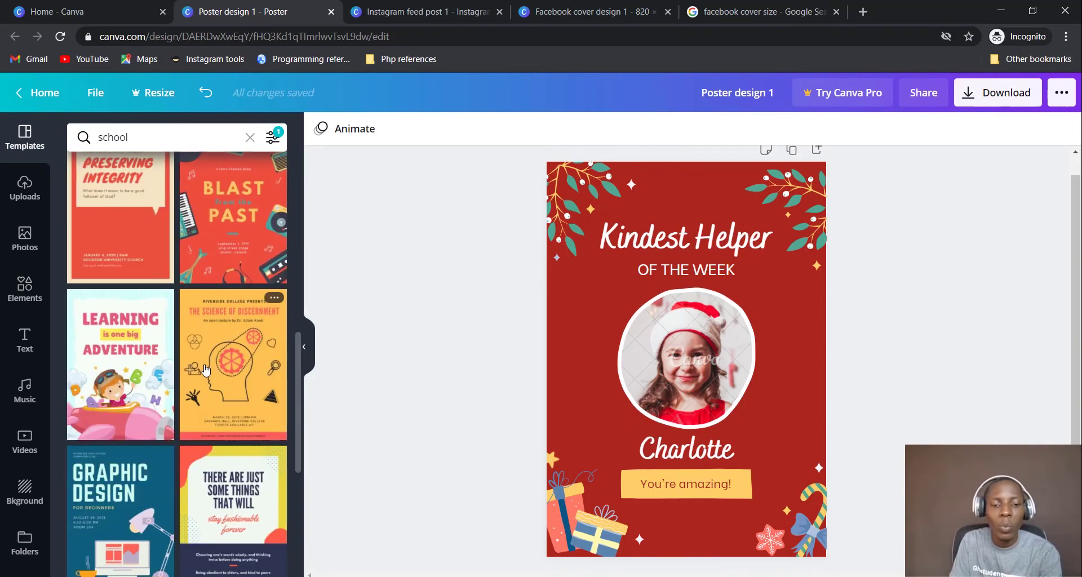
{"action": "scroll", "coordinate": [205, 369], "scroll_direction": "down", "scroll_amount": 1}
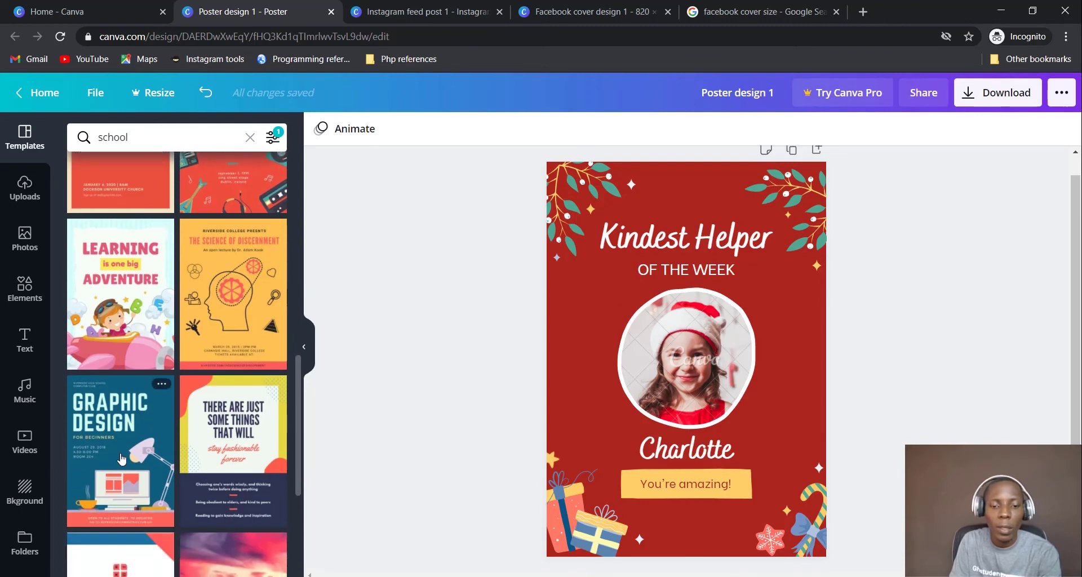
{"action": "left_click", "coordinate": [120, 460]}
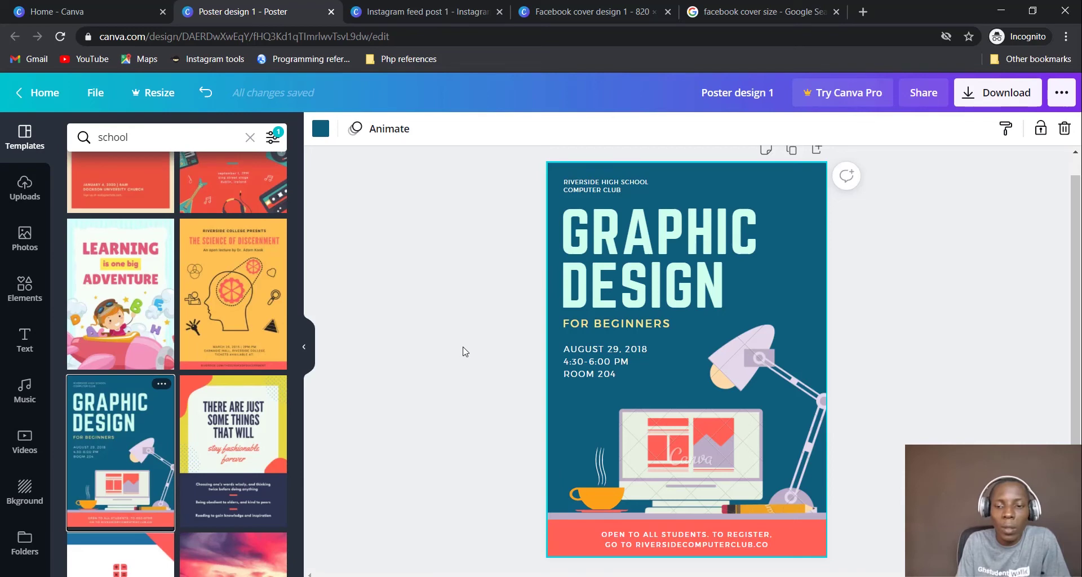
{"action": "left_click", "coordinate": [27, 195]}
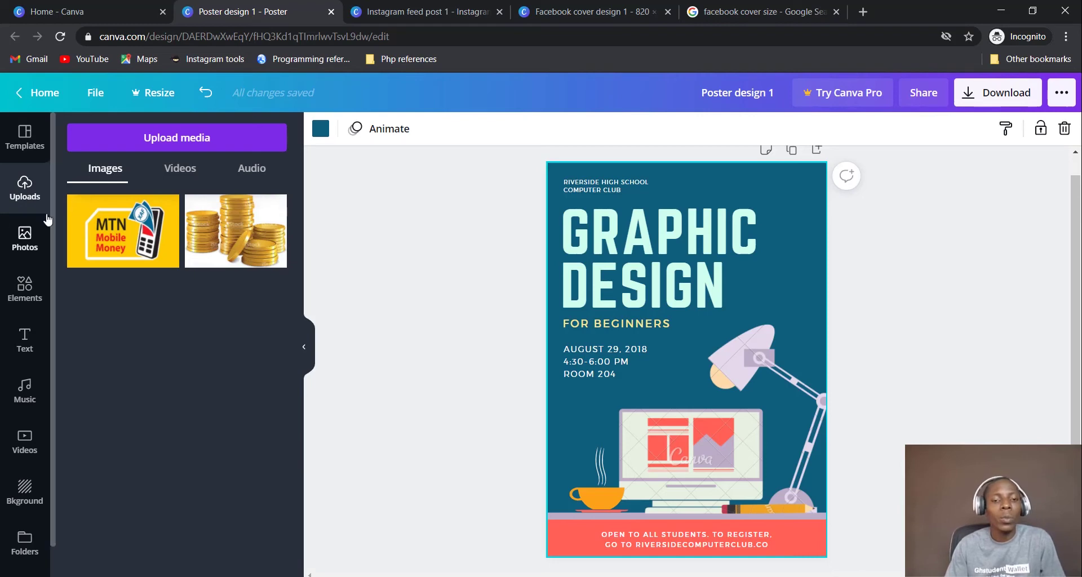
Look through the uploaded Images, Videos and Audio tabs
{"action": "mouse_move", "coordinate": [159, 198]}
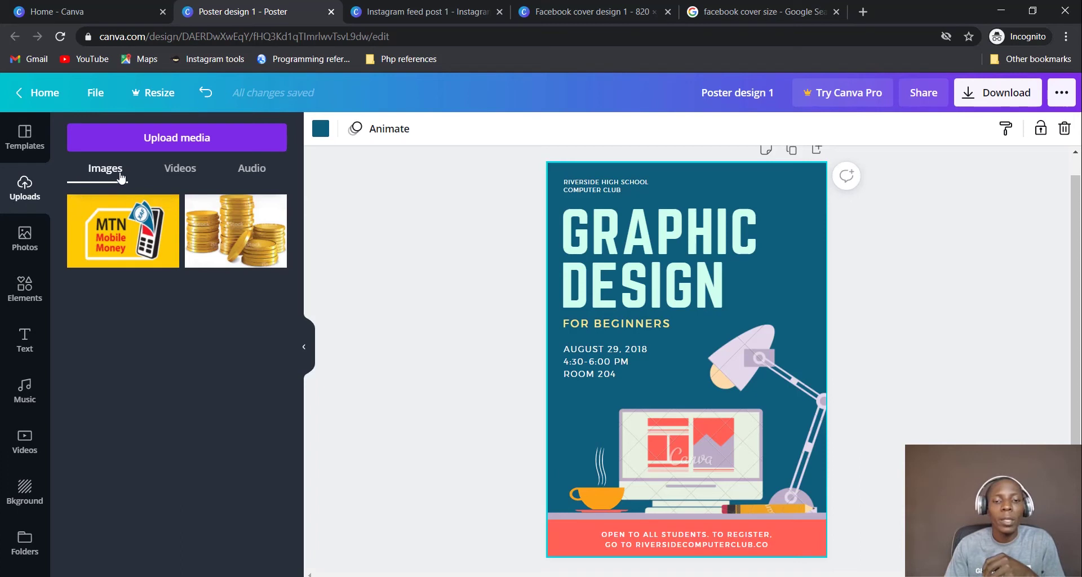
{"action": "left_click", "coordinate": [182, 179]}
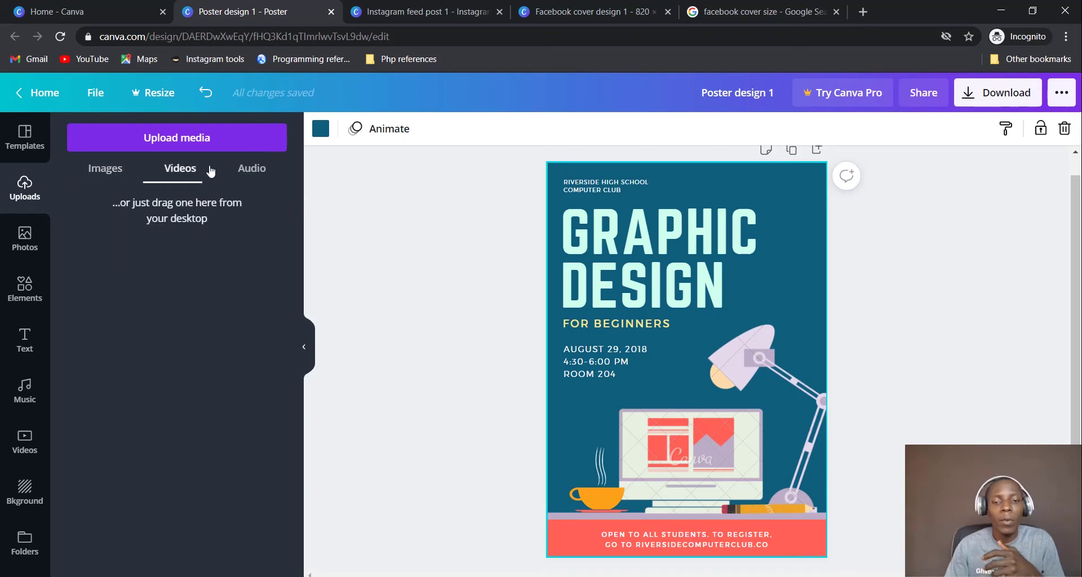
{"action": "left_click", "coordinate": [253, 172]}
{"action": "left_click", "coordinate": [120, 176]}
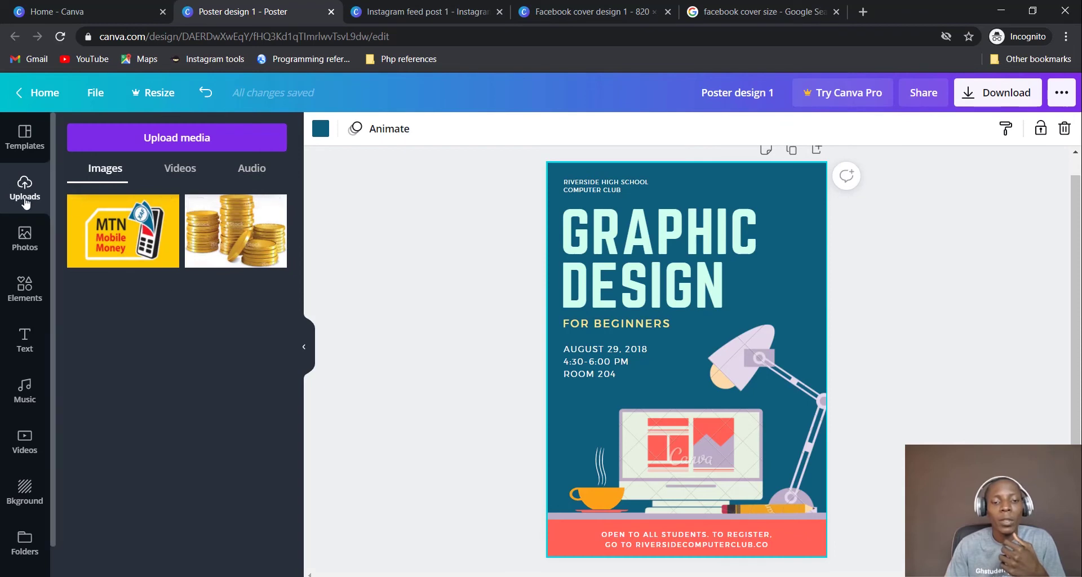
Start Upload media and choose uploading from this device
{"action": "left_click", "coordinate": [187, 145]}
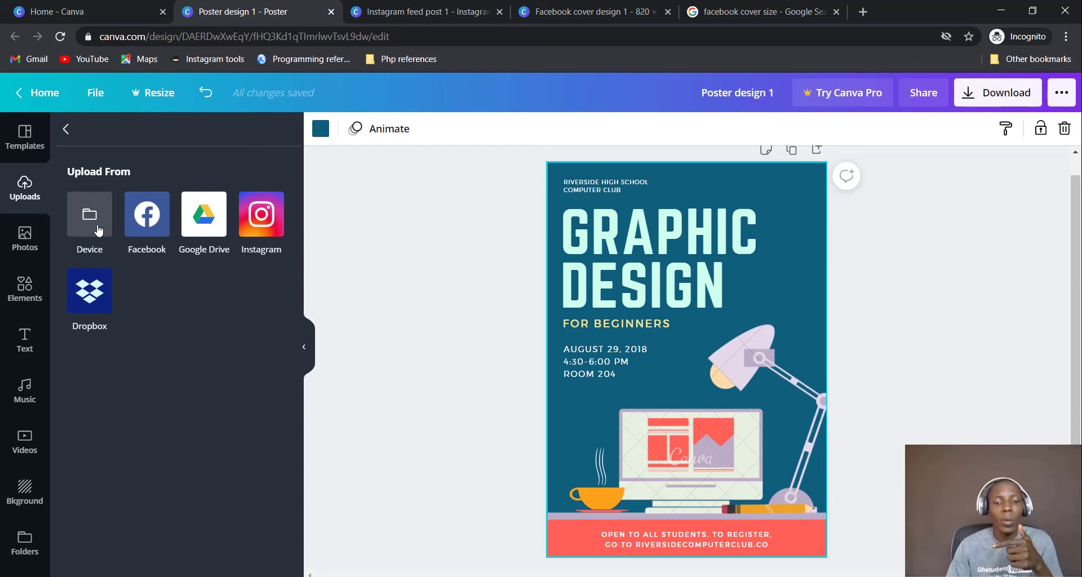
{"action": "left_click", "coordinate": [866, 13]}
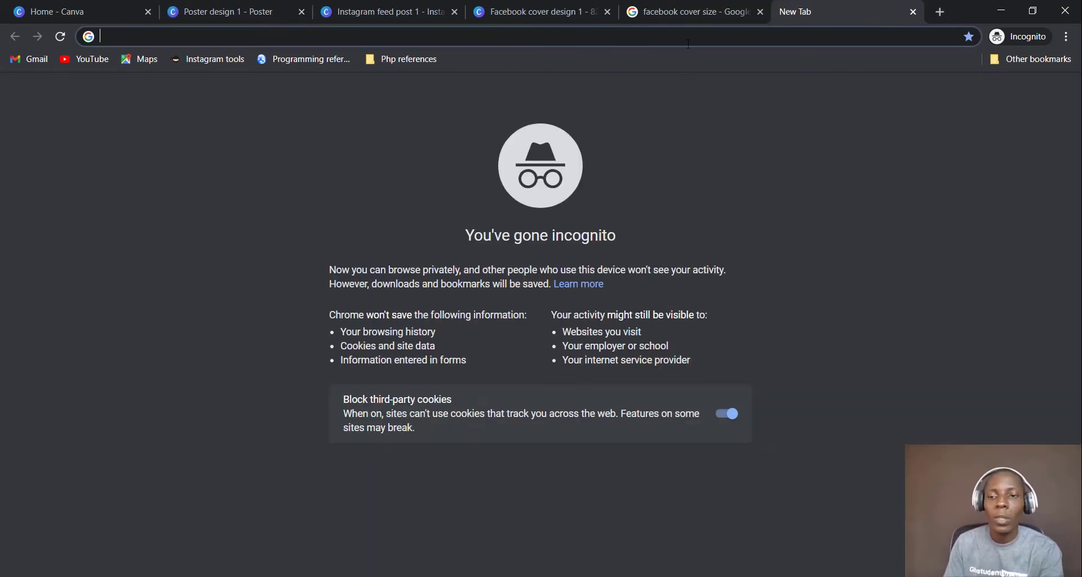
{"action": "left_click", "coordinate": [913, 12]}
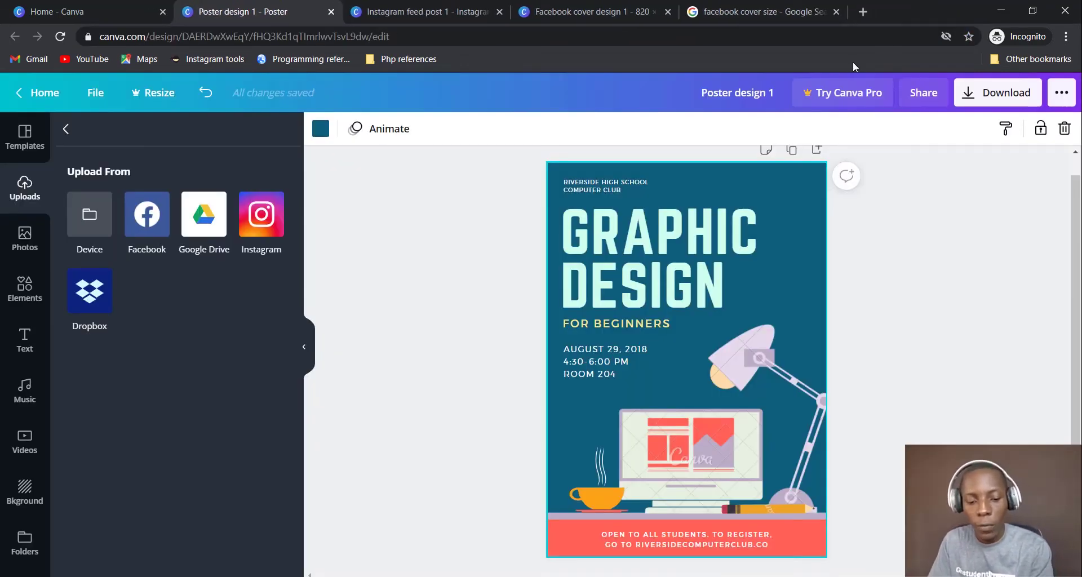
{"action": "left_click", "coordinate": [90, 213]}
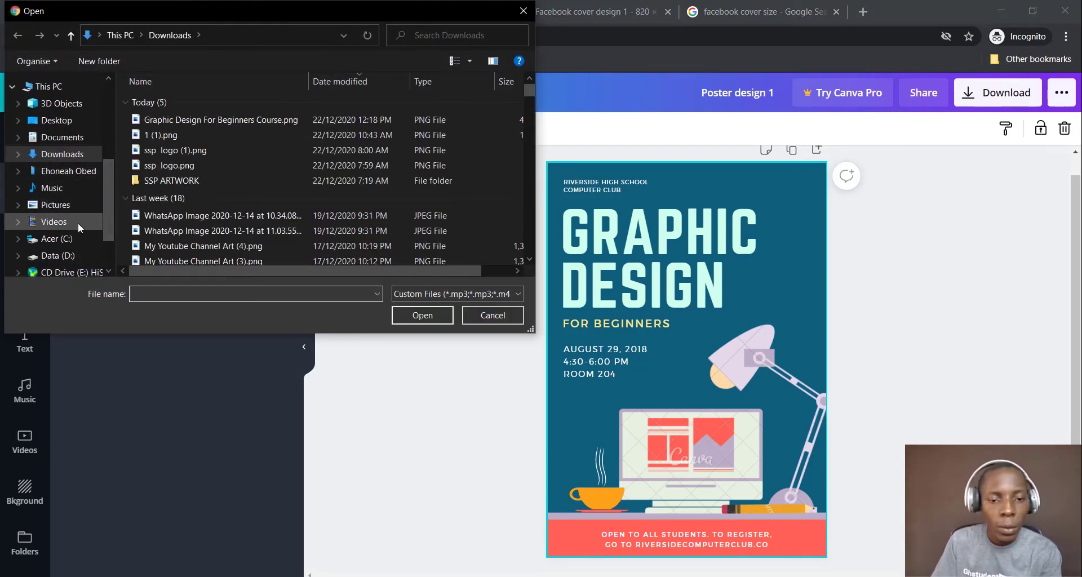
Upload IMG_9559.jpg from Data (D:) > Personal > Pictures
{"action": "scroll", "coordinate": [84, 243], "scroll_direction": "down", "scroll_amount": 1}
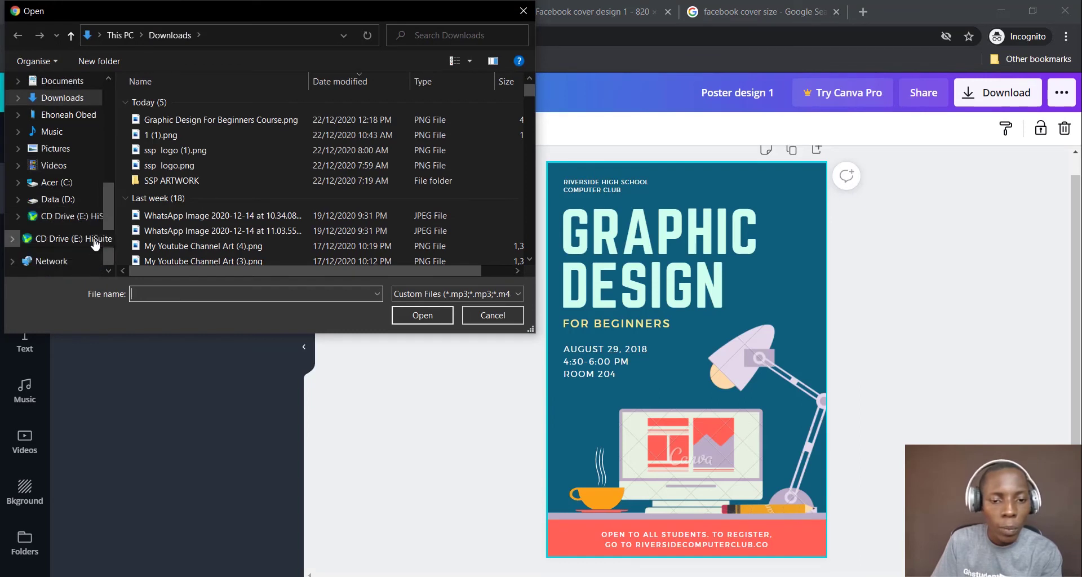
{"action": "left_click", "coordinate": [63, 199]}
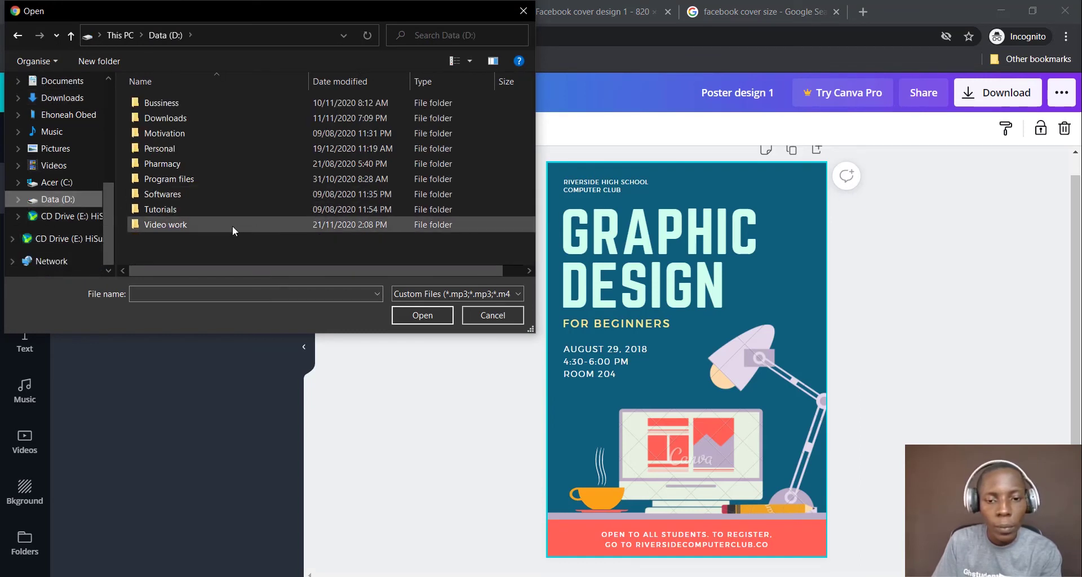
{"action": "double_click", "coordinate": [216, 147]}
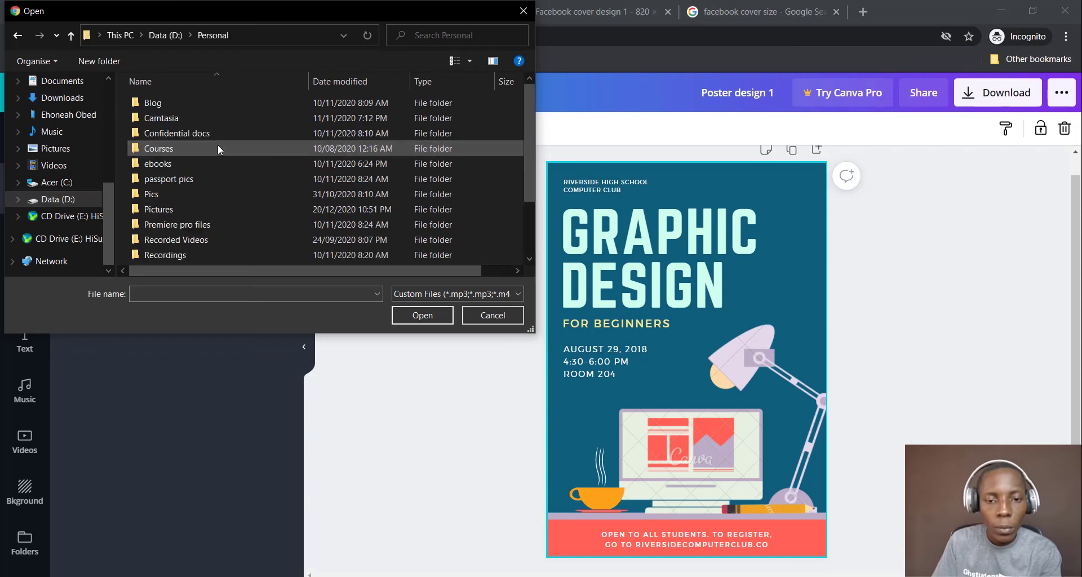
{"action": "double_click", "coordinate": [232, 212]}
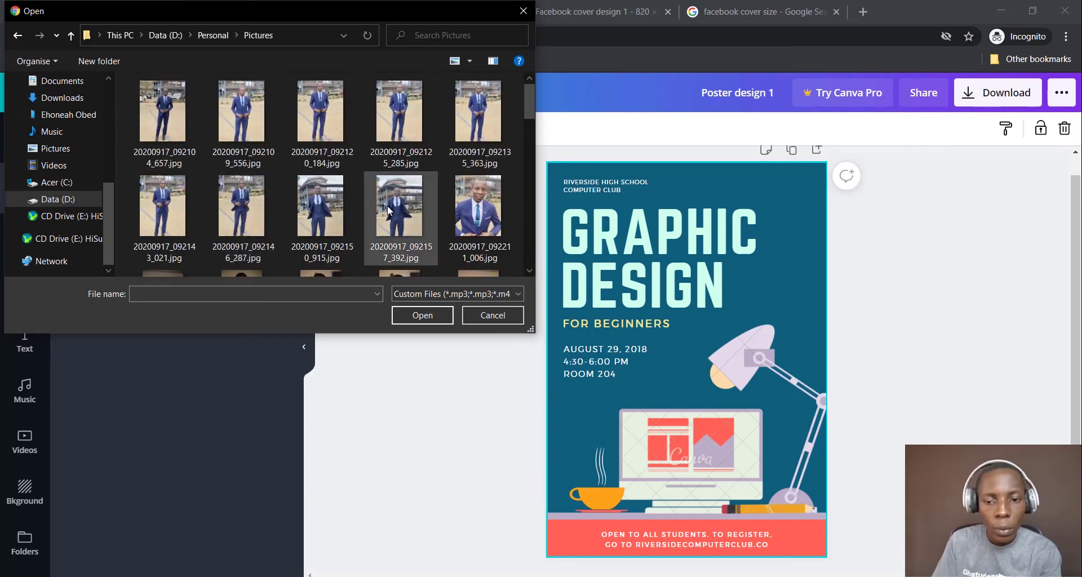
{"action": "scroll", "coordinate": [388, 209], "scroll_direction": "down", "scroll_amount": 10}
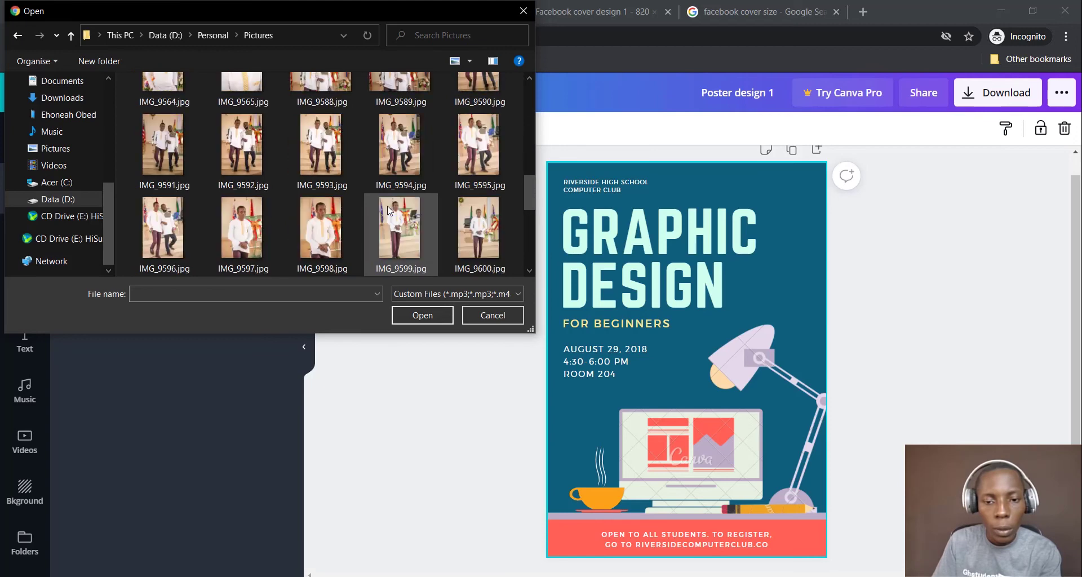
{"action": "scroll", "coordinate": [388, 208], "scroll_direction": "down", "scroll_amount": 3}
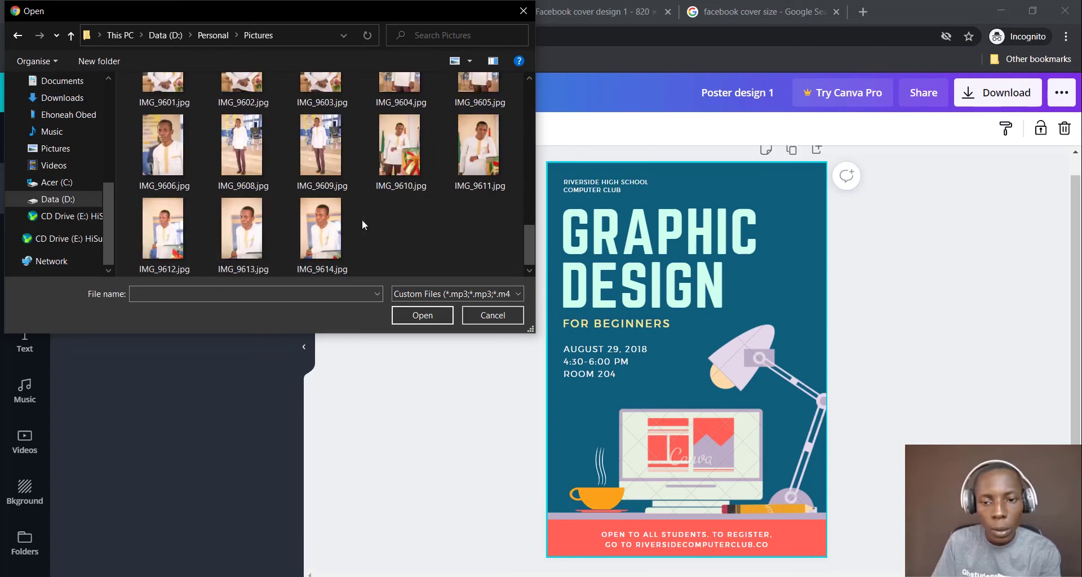
{"action": "scroll", "coordinate": [363, 221], "scroll_direction": "up", "scroll_amount": 2}
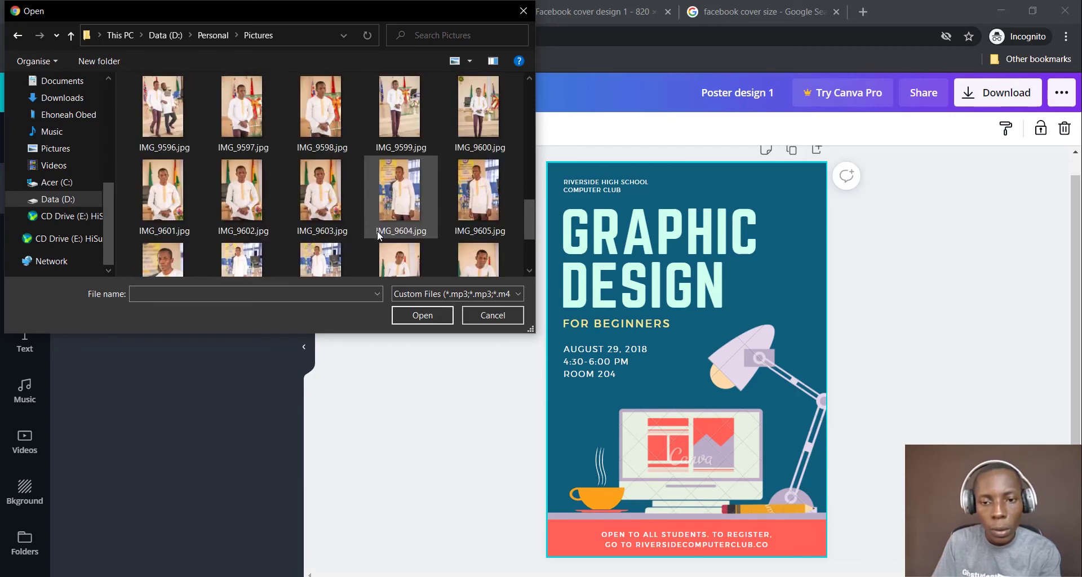
{"action": "scroll", "coordinate": [389, 188], "scroll_direction": "up", "scroll_amount": 1}
{"action": "scroll", "coordinate": [389, 189], "scroll_direction": "up", "scroll_amount": 2}
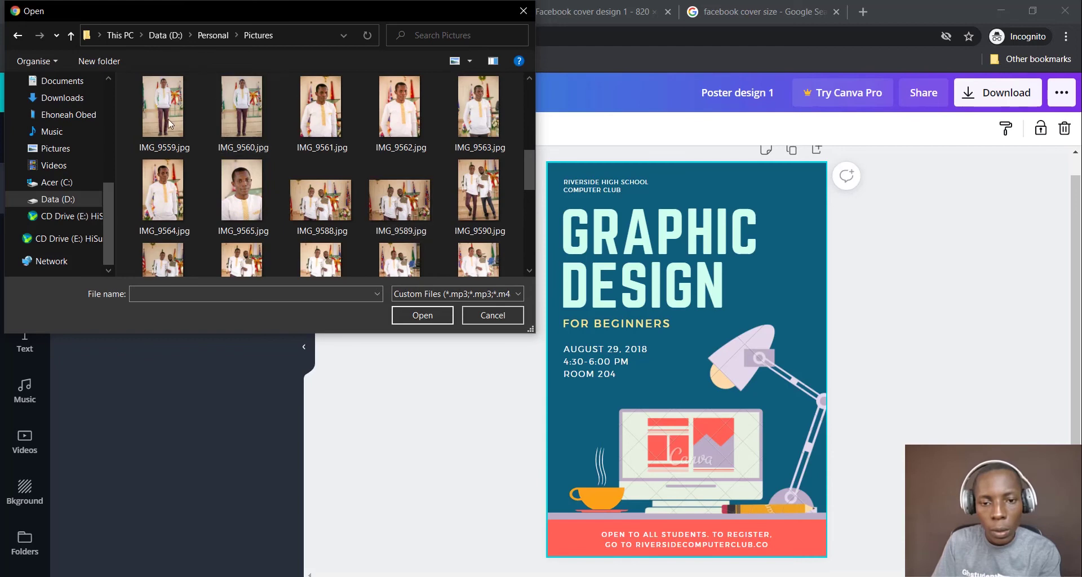
{"action": "left_click", "coordinate": [172, 120]}
{"action": "left_click", "coordinate": [421, 315]}
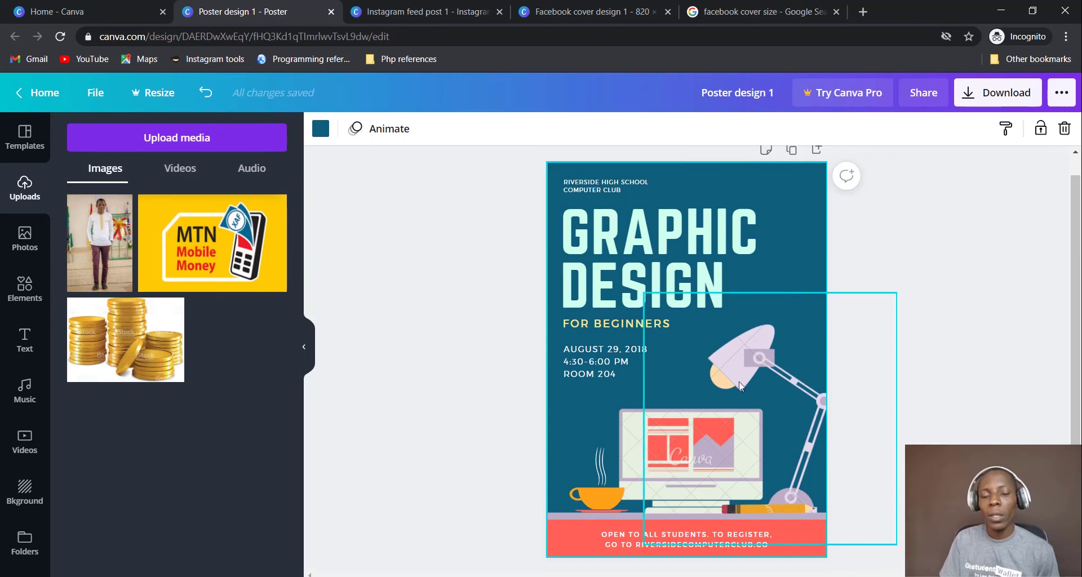
{"action": "left_click_drag", "start_coordinate": [112, 262], "coordinate": [709, 429]}
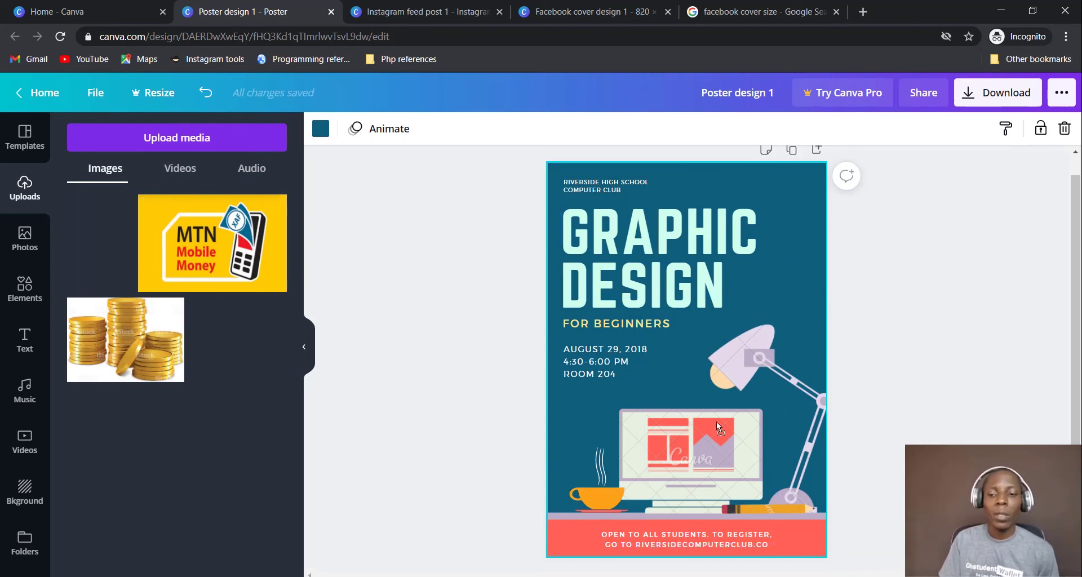
{"action": "left_click_drag", "start_coordinate": [768, 342], "coordinate": [768, 342]}
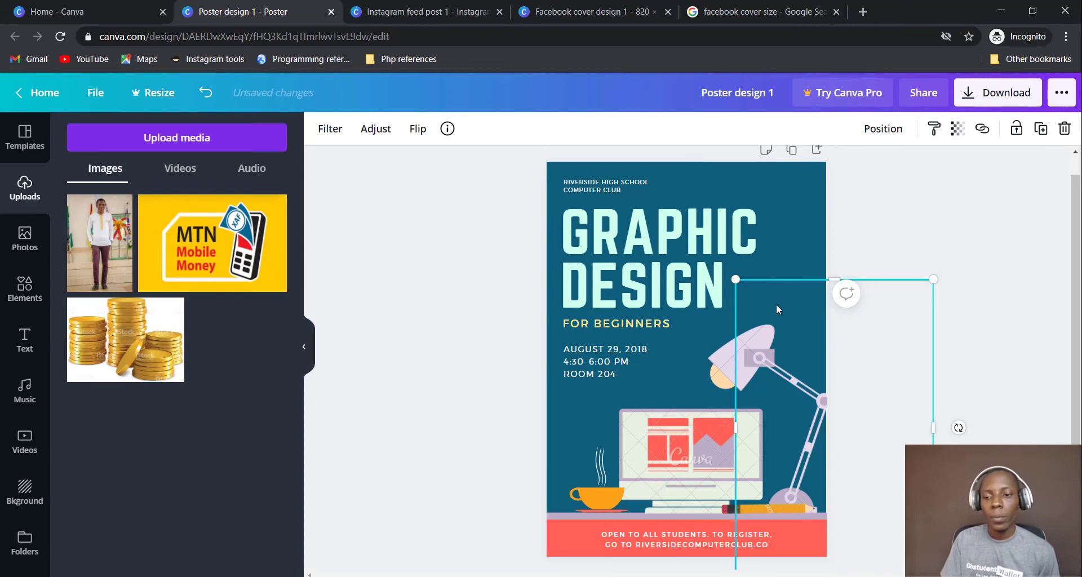
{"action": "left_click_drag", "start_coordinate": [775, 304], "coordinate": [672, 293]}
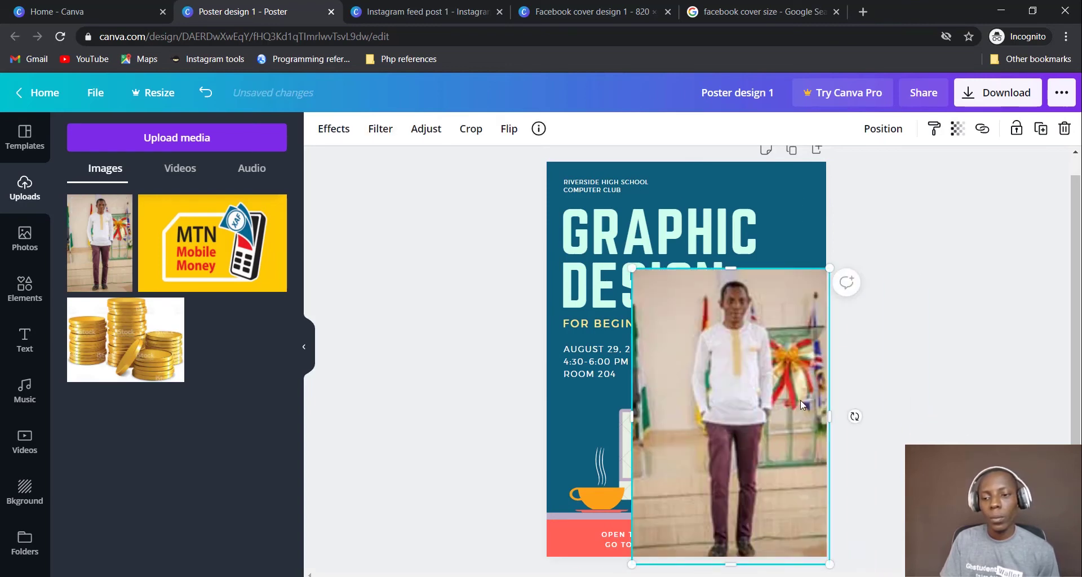
{"action": "left_click_drag", "start_coordinate": [726, 338], "coordinate": [690, 292]}
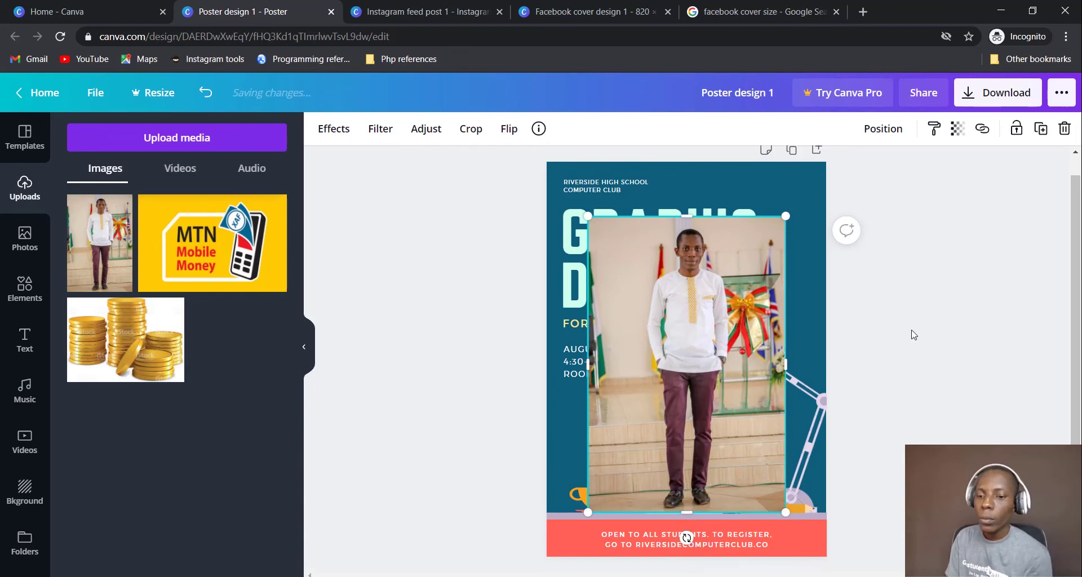
{"action": "left_click_drag", "start_coordinate": [717, 322], "coordinate": [703, 322]}
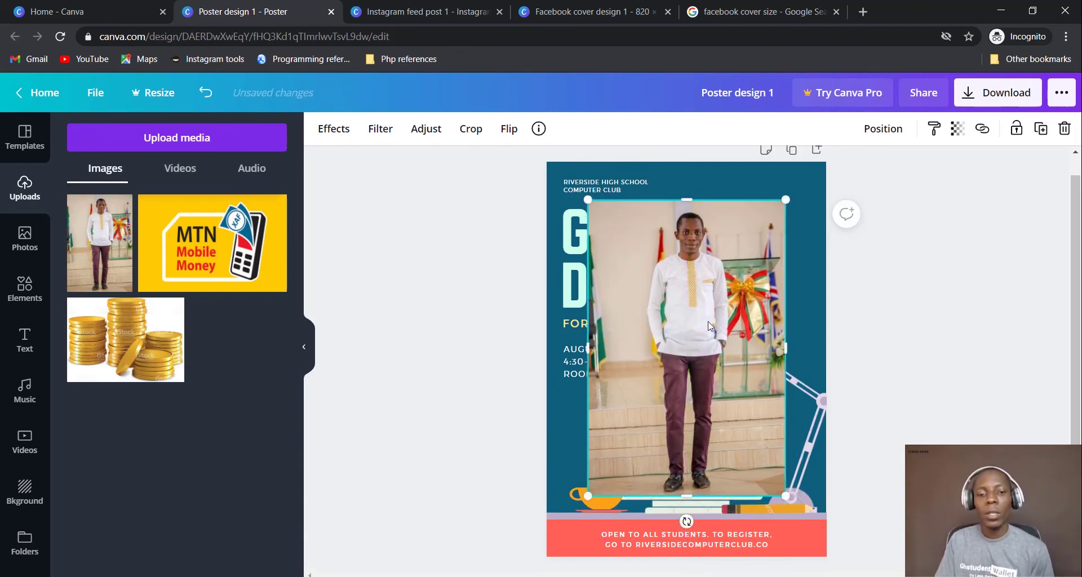
{"action": "key", "text": "Delete"}
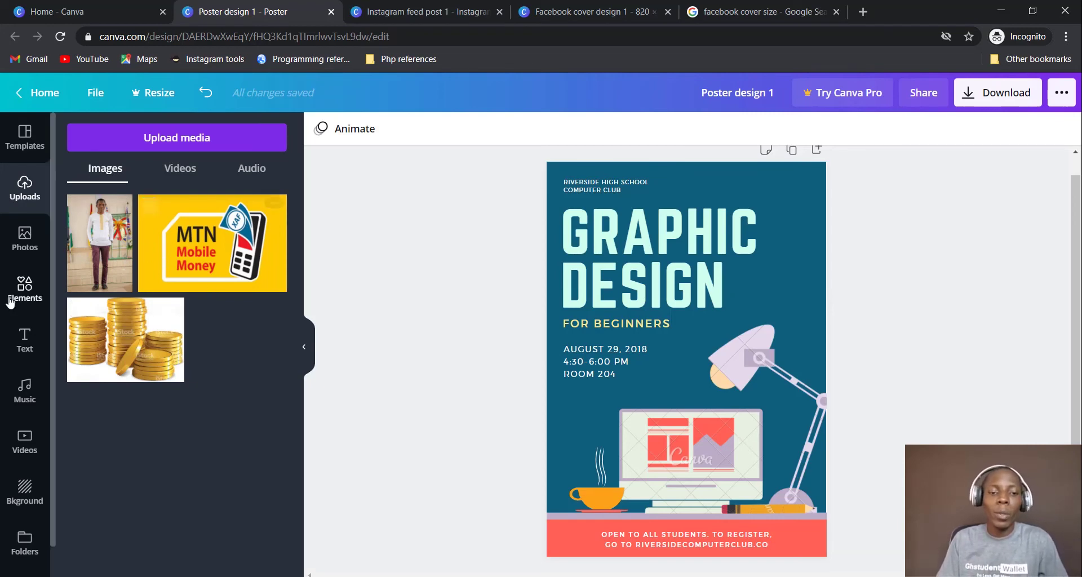
Search the stock photo library for 'Christmas tree'
{"action": "left_click", "coordinate": [28, 249]}
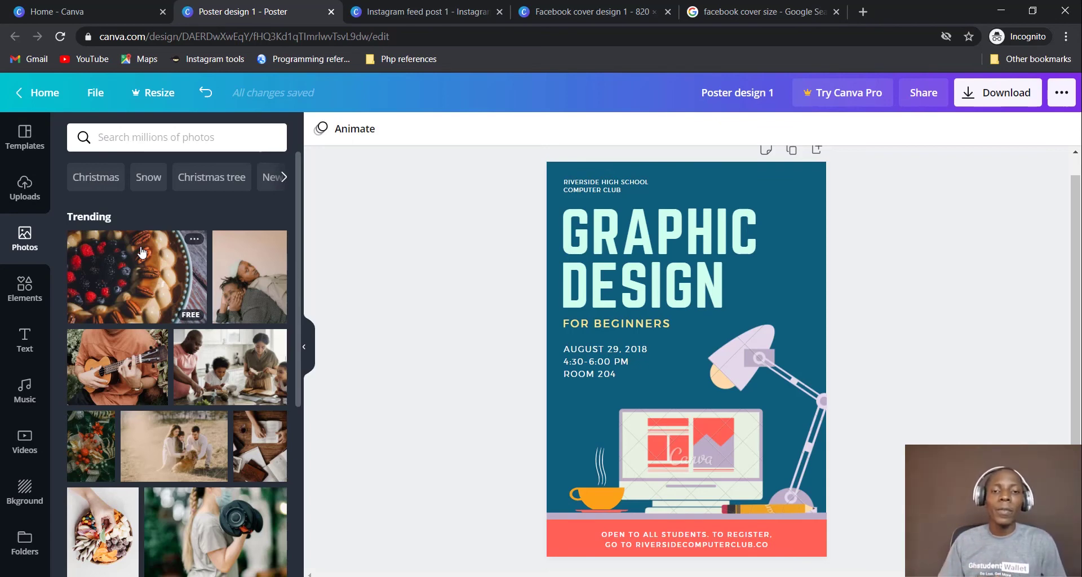
{"action": "left_click", "coordinate": [136, 133]}
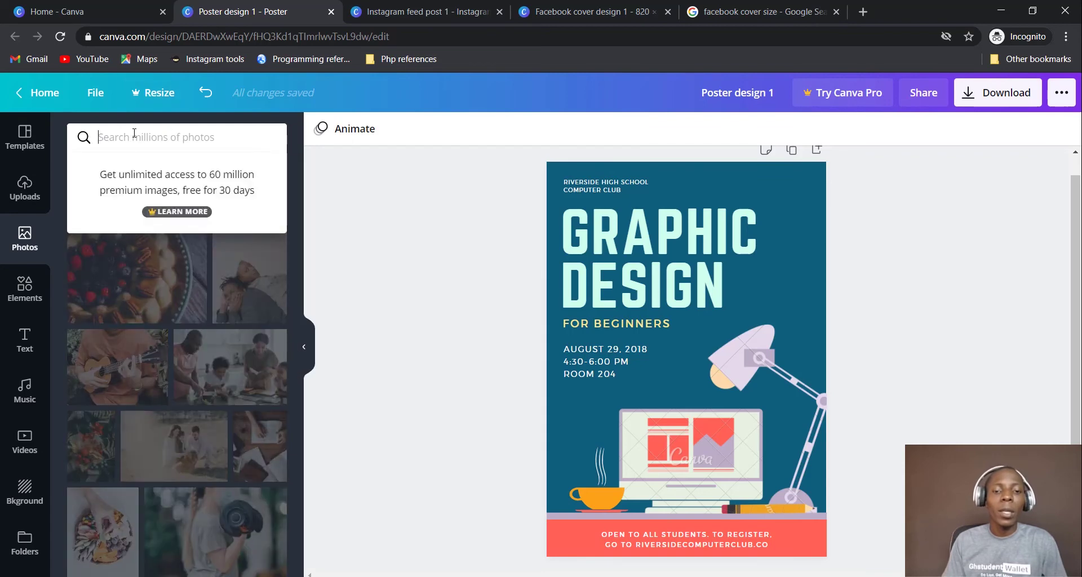
{"action": "left_click", "coordinate": [335, 236]}
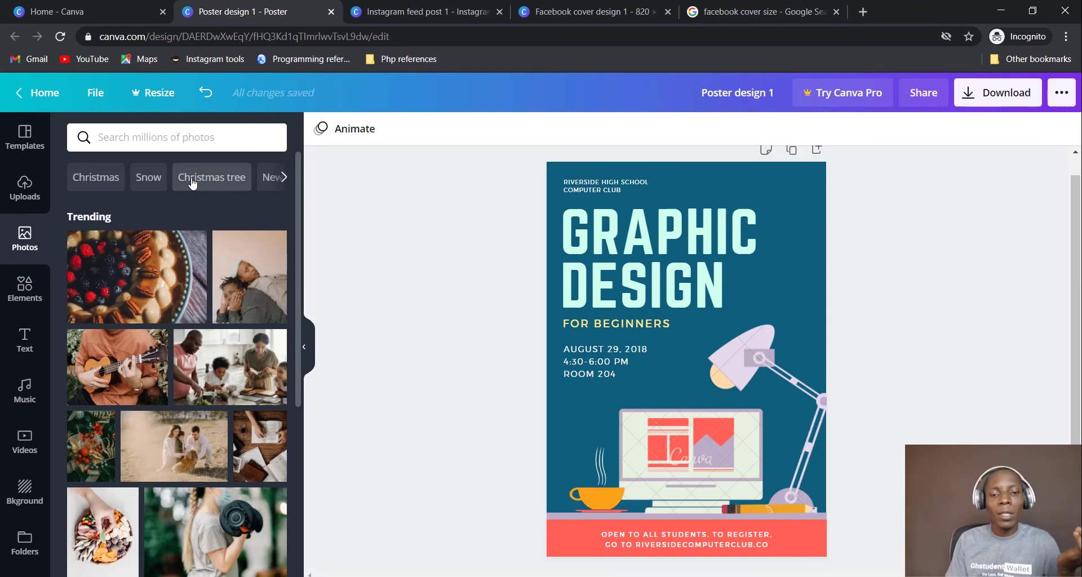
{"action": "left_click", "coordinate": [217, 185]}
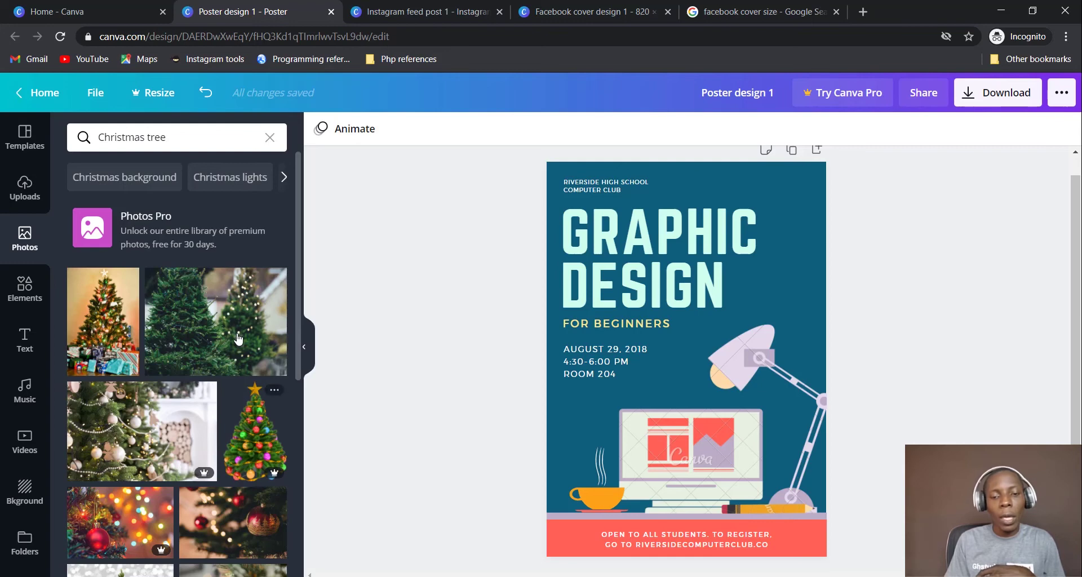
Scroll through the Christmas tree results and add the first tree photo to the poster
{"action": "scroll", "coordinate": [239, 363], "scroll_direction": "down", "scroll_amount": 1}
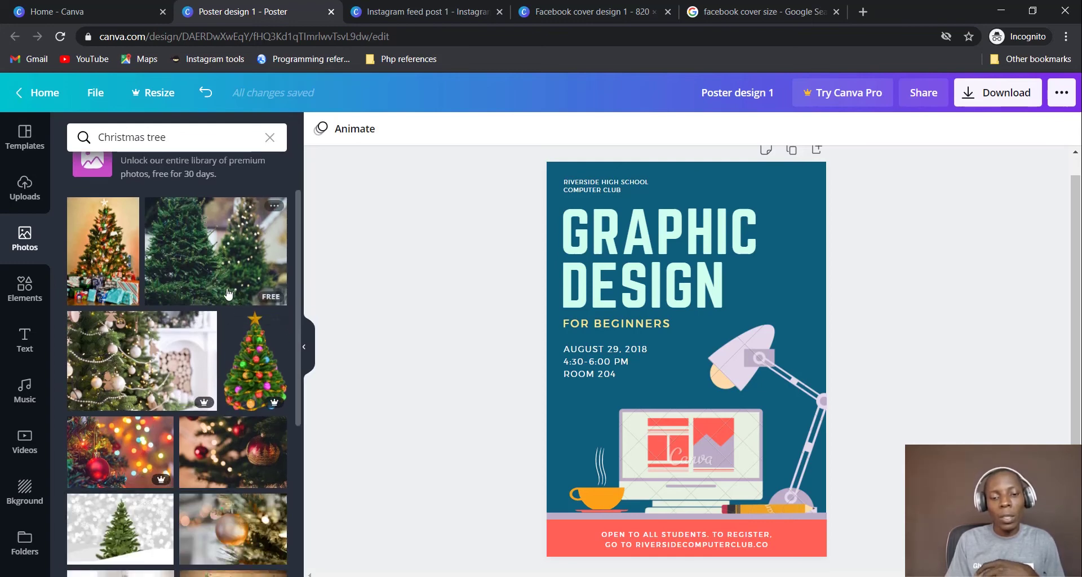
{"action": "scroll", "coordinate": [232, 378], "scroll_direction": "down", "scroll_amount": 4}
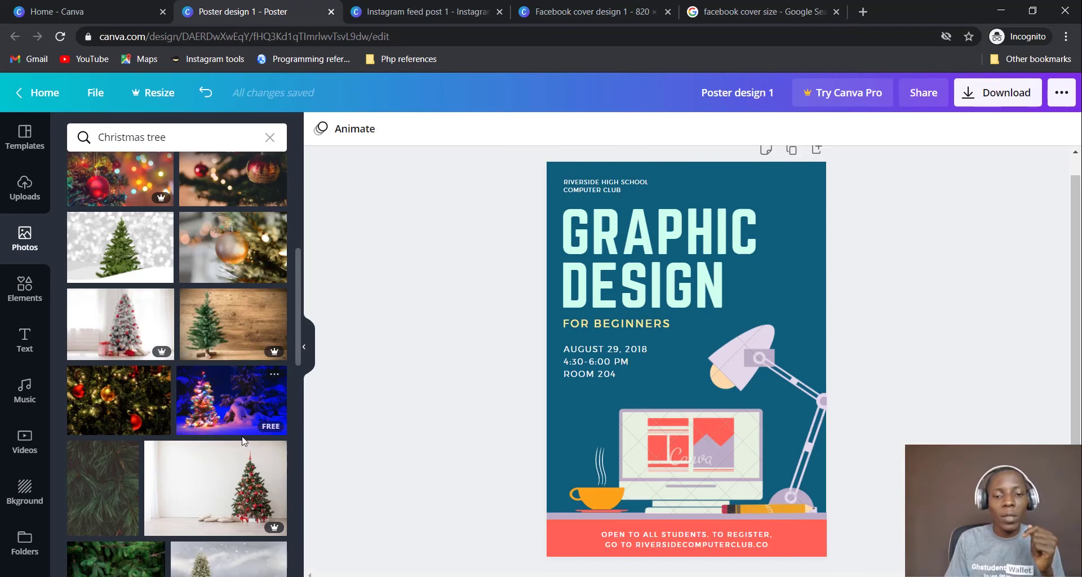
{"action": "scroll", "coordinate": [246, 433], "scroll_direction": "down", "scroll_amount": 3}
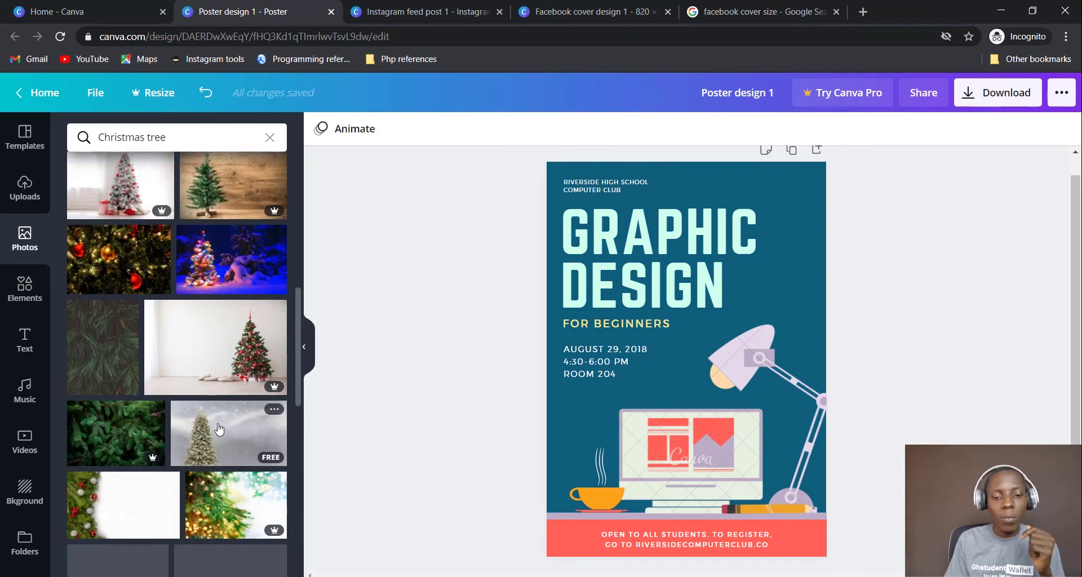
{"action": "scroll", "coordinate": [220, 429], "scroll_direction": "down", "scroll_amount": 2}
{"action": "scroll", "coordinate": [220, 428], "scroll_direction": "up", "scroll_amount": 5}
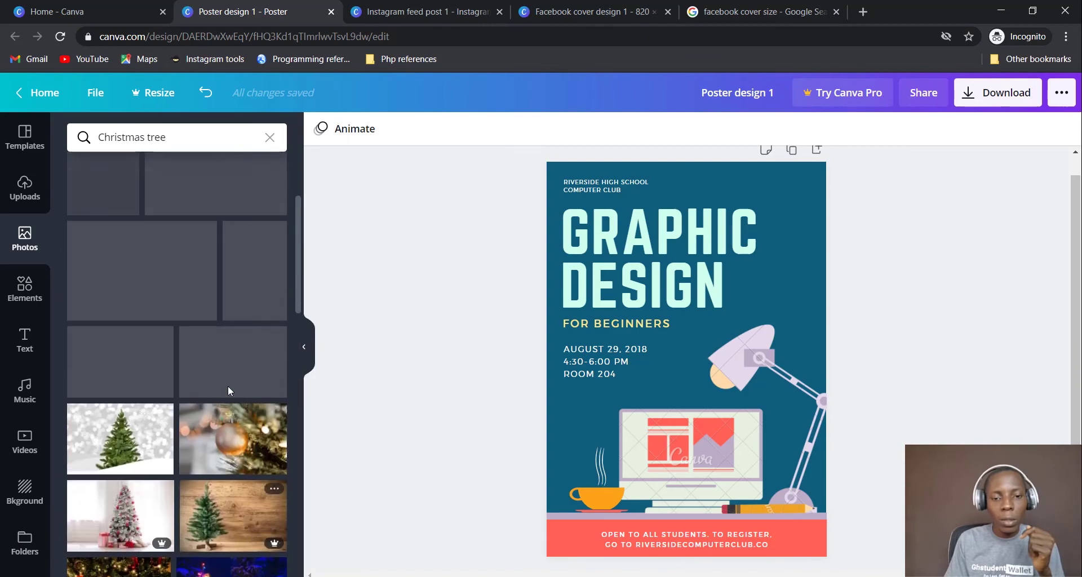
{"action": "scroll", "coordinate": [229, 390], "scroll_direction": "up", "scroll_amount": 1}
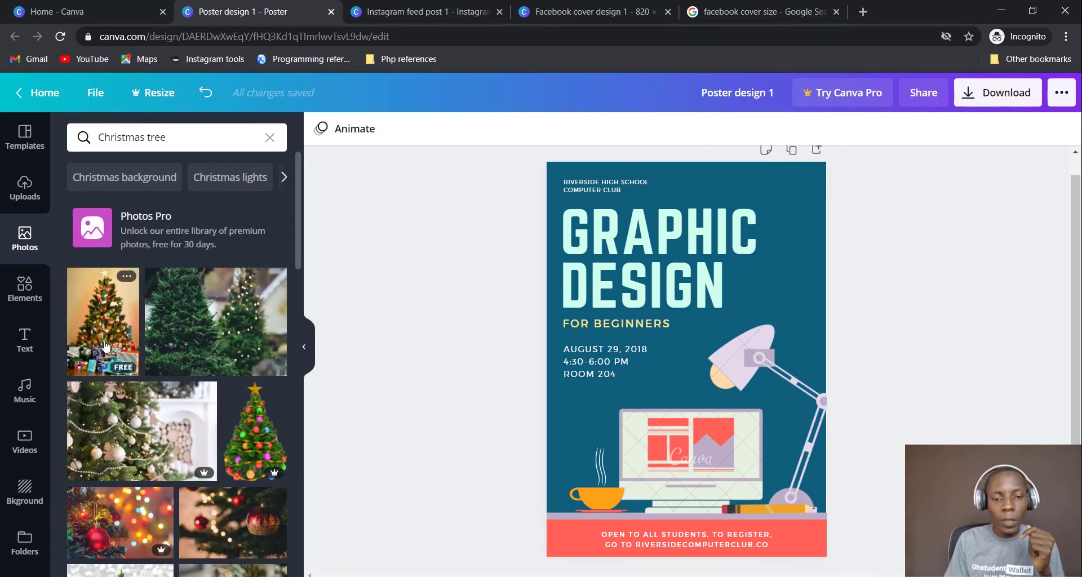
{"action": "left_click", "coordinate": [106, 345]}
Shrink the first tree photo and move it to the poster's bottom-left
{"action": "left_click_drag", "start_coordinate": [791, 192], "coordinate": [638, 432]}
{"action": "left_click_drag", "start_coordinate": [605, 501], "coordinate": [589, 482]}
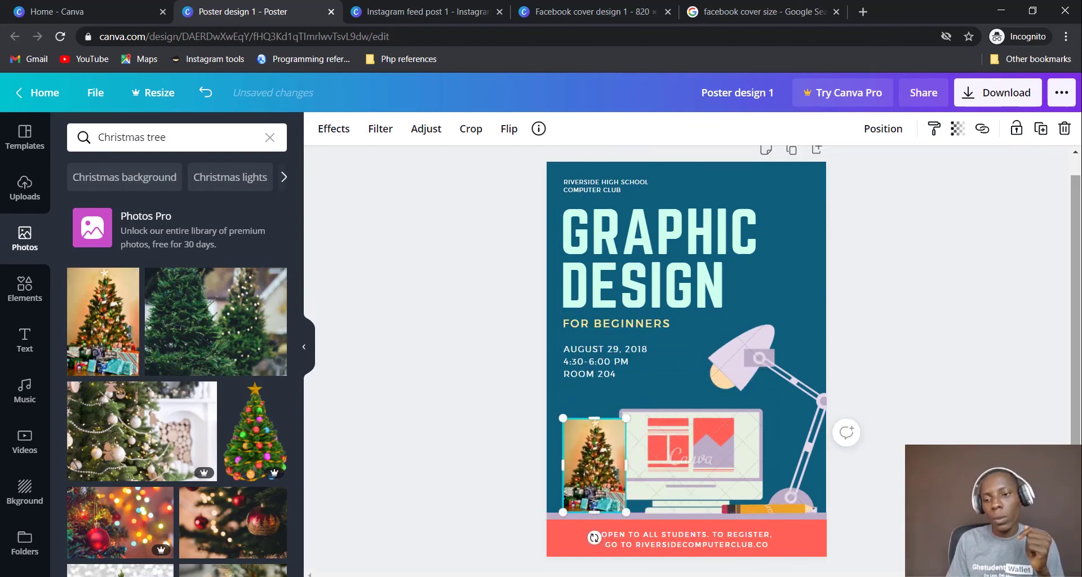
{"action": "left_click", "coordinate": [1060, 316]}
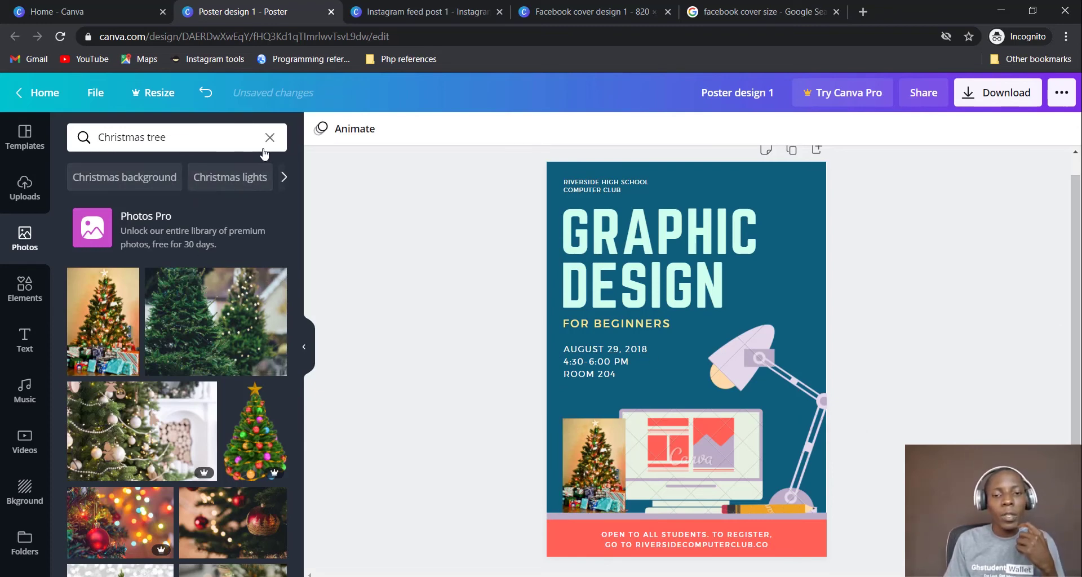
{"action": "scroll", "coordinate": [241, 304], "scroll_direction": "down", "scroll_amount": 4}
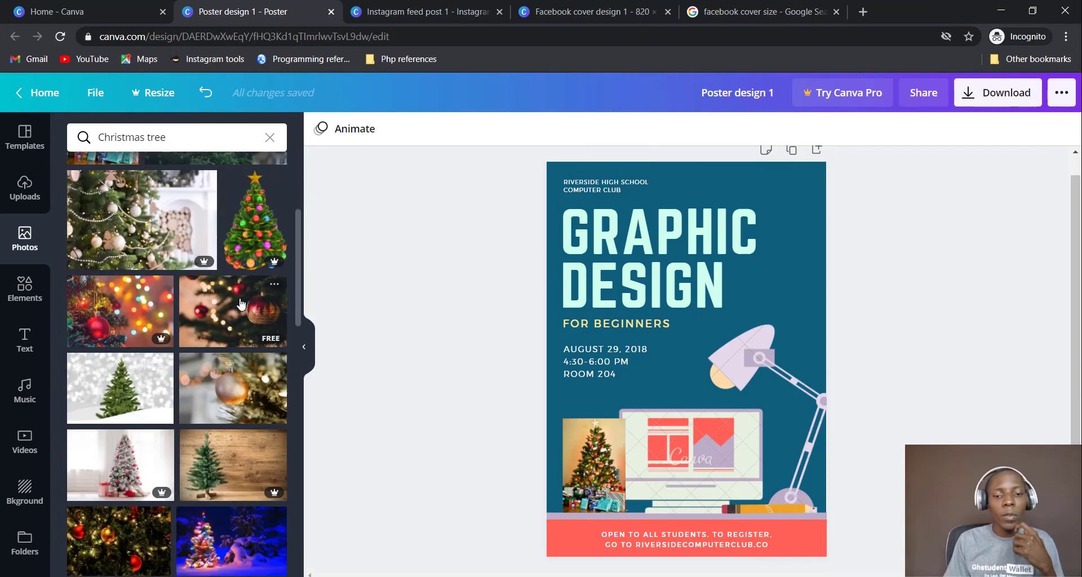
{"action": "scroll", "coordinate": [240, 304], "scroll_direction": "down", "scroll_amount": 5}
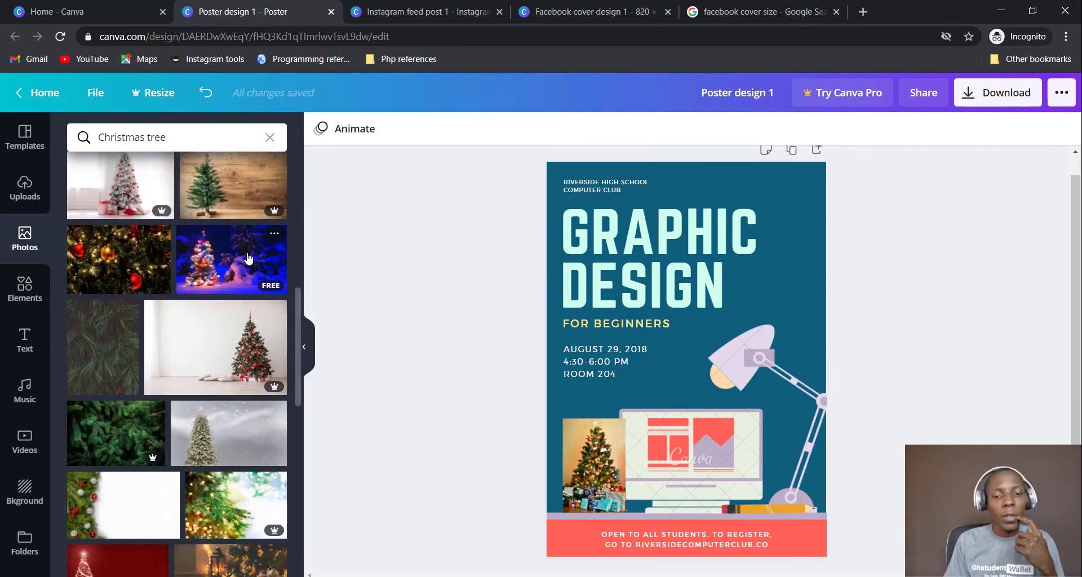
Add the snowy lit Christmas tree photo, enlarge it and crop it to the poster's middle band
{"action": "left_click", "coordinate": [248, 258]}
{"action": "left_click_drag", "start_coordinate": [797, 432], "coordinate": [922, 511]}
{"action": "left_click_drag", "start_coordinate": [698, 444], "coordinate": [647, 456]}
{"action": "left_click_drag", "start_coordinate": [874, 300], "coordinate": [857, 325]}
{"action": "left_click", "coordinate": [928, 262]}
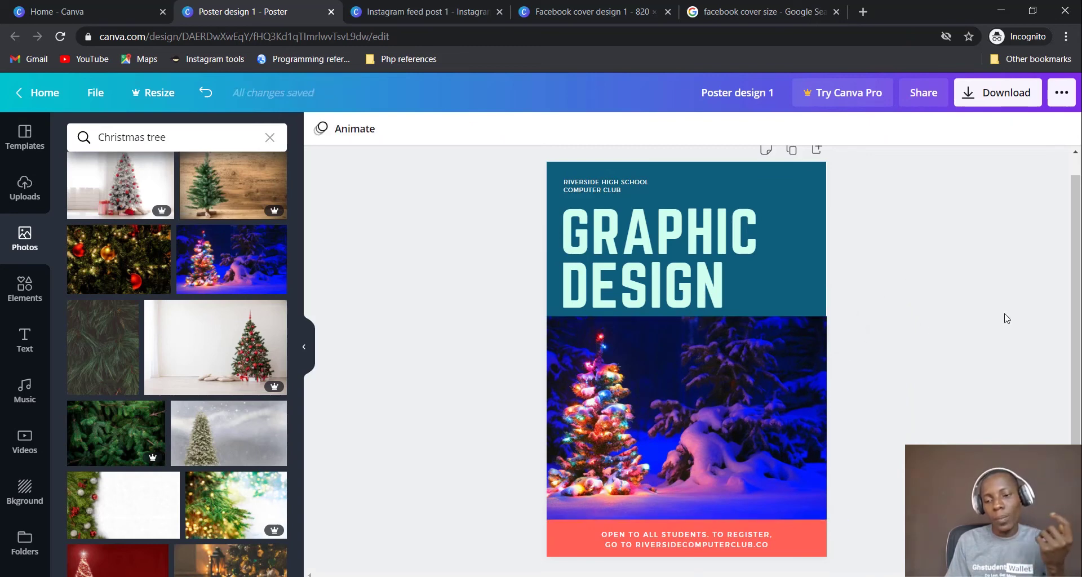
{"action": "left_click", "coordinate": [727, 366]}
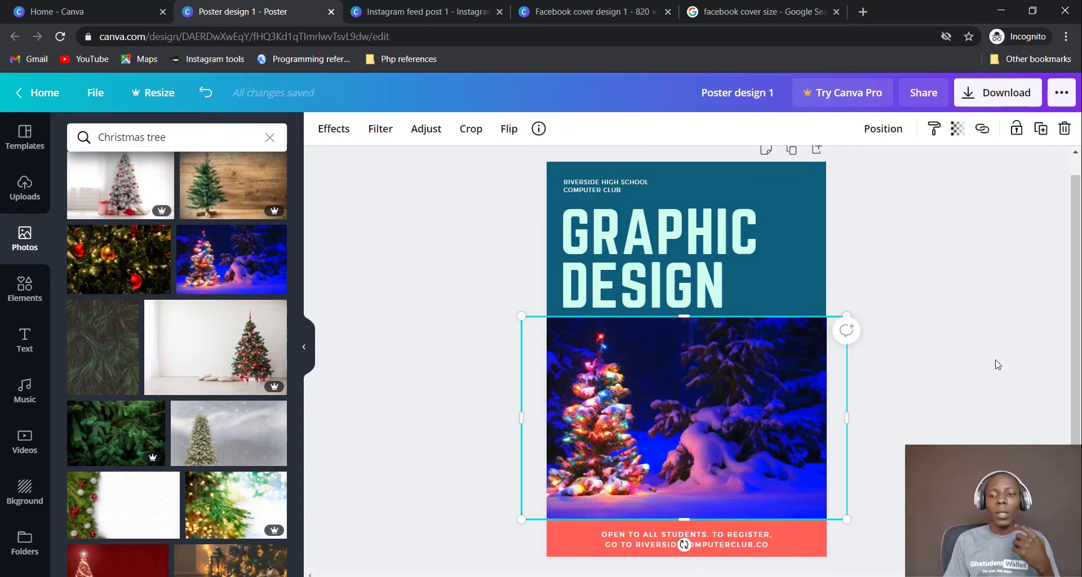
{"action": "left_click", "coordinate": [1021, 359]}
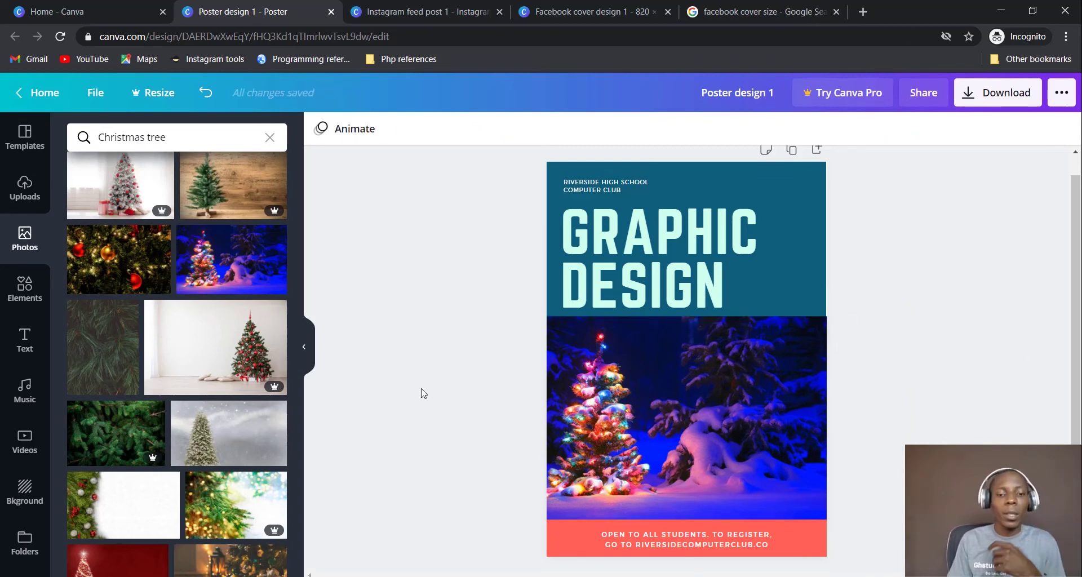
{"action": "left_click", "coordinate": [25, 289]}
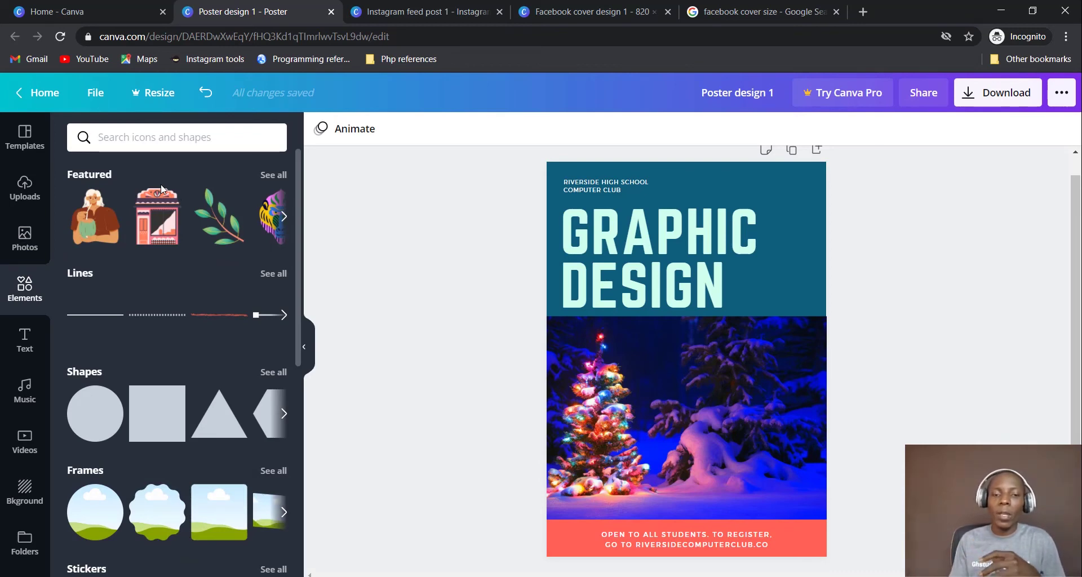
Place the red 'Love' speech-bubble sticker over the Christmas tree photo
{"action": "scroll", "coordinate": [168, 262], "scroll_direction": "down", "scroll_amount": 6}
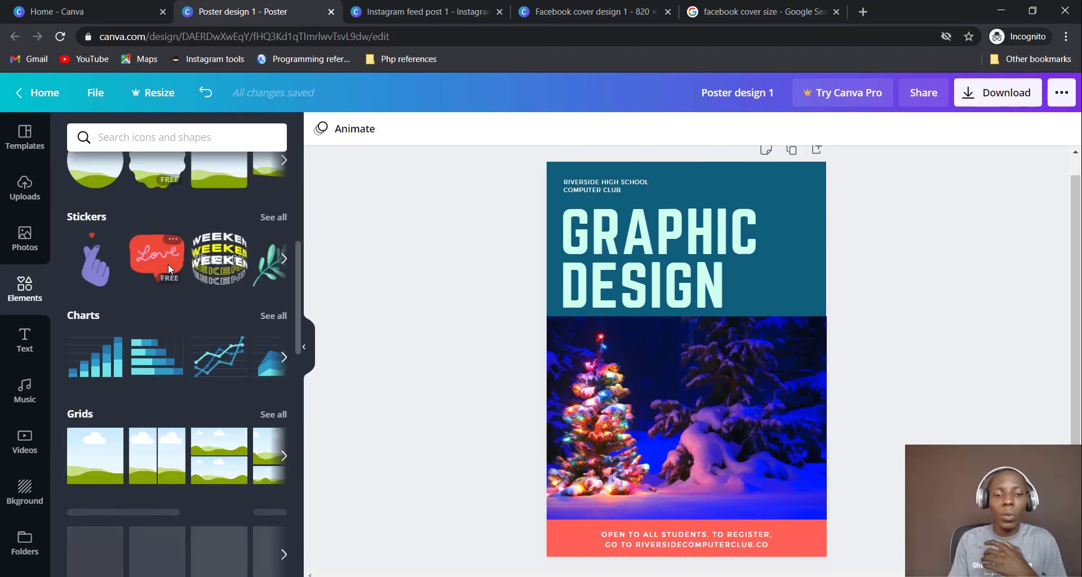
{"action": "scroll", "coordinate": [168, 264], "scroll_direction": "down", "scroll_amount": 1}
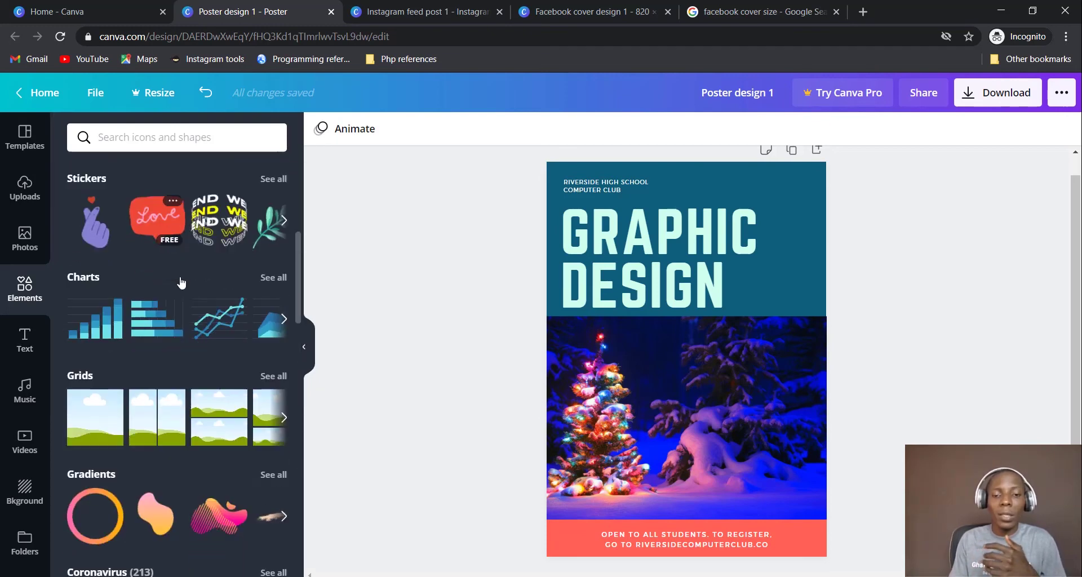
{"action": "left_click", "coordinate": [161, 197]}
{"action": "left_click_drag", "start_coordinate": [684, 364], "coordinate": [678, 427]}
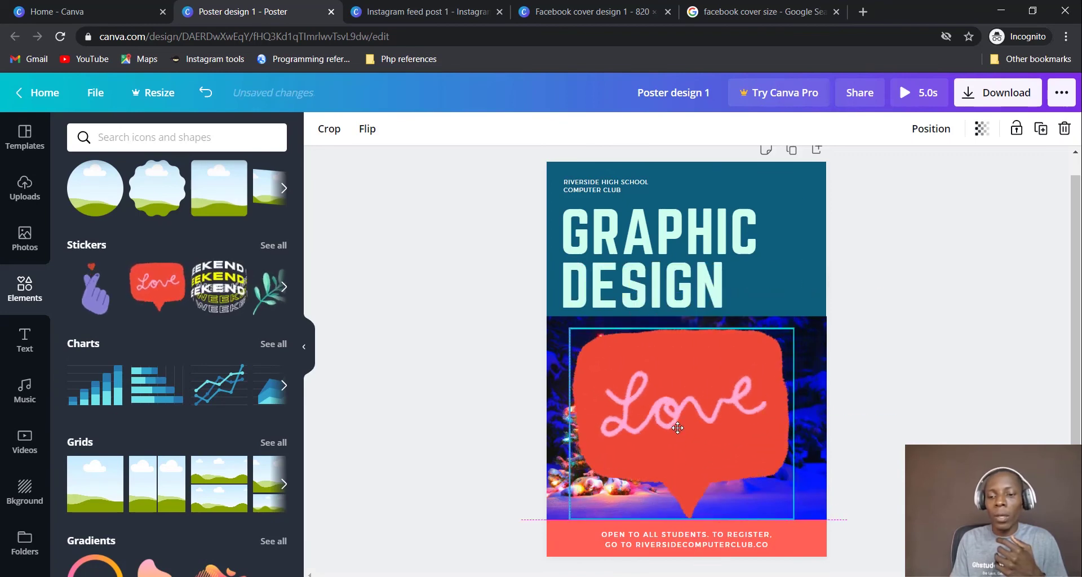
{"action": "left_click", "coordinate": [925, 346]}
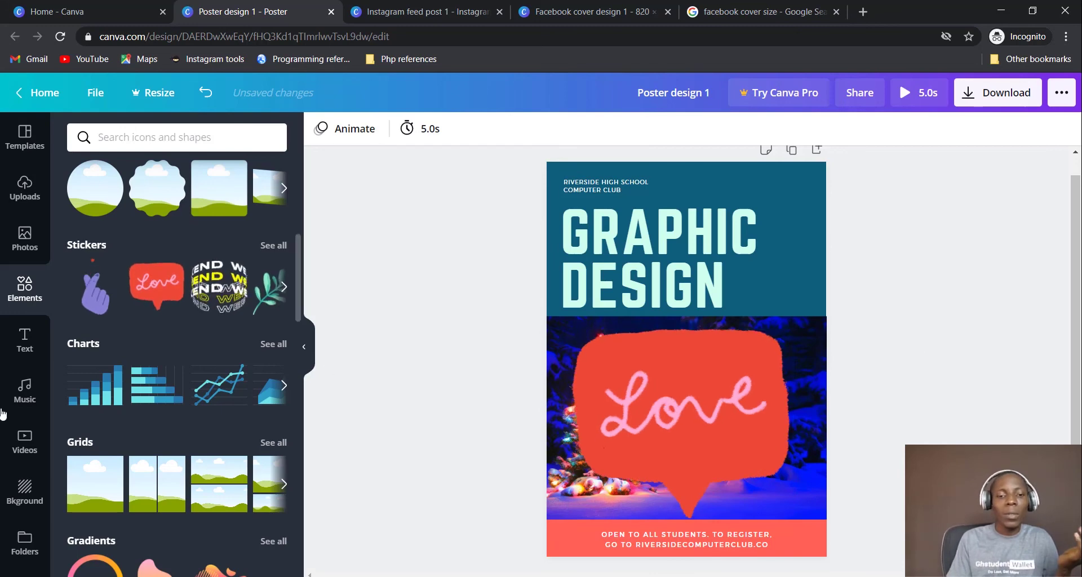
{"action": "scroll", "coordinate": [246, 387], "scroll_direction": "down", "scroll_amount": 3}
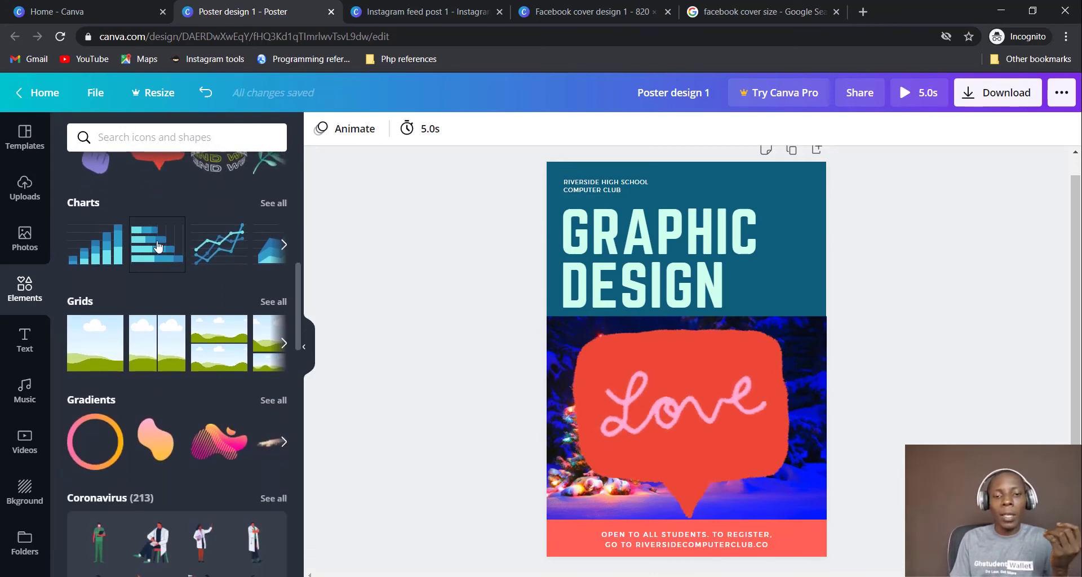
Add a row chart over the Love sticker, then delete it
{"action": "left_click_drag", "start_coordinate": [799, 255], "coordinate": [680, 359]}
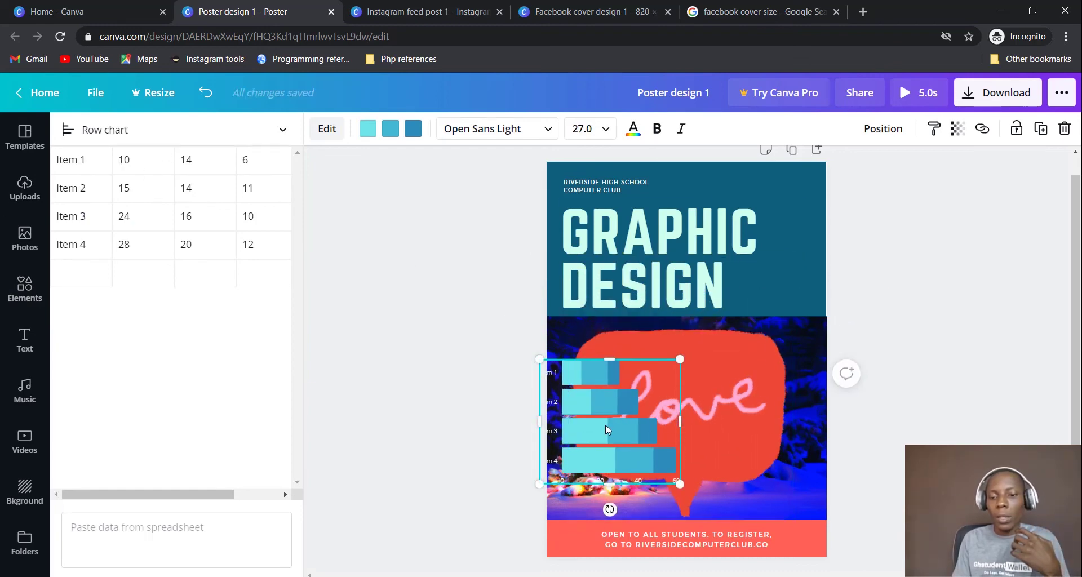
{"action": "left_click_drag", "start_coordinate": [613, 452], "coordinate": [683, 450]}
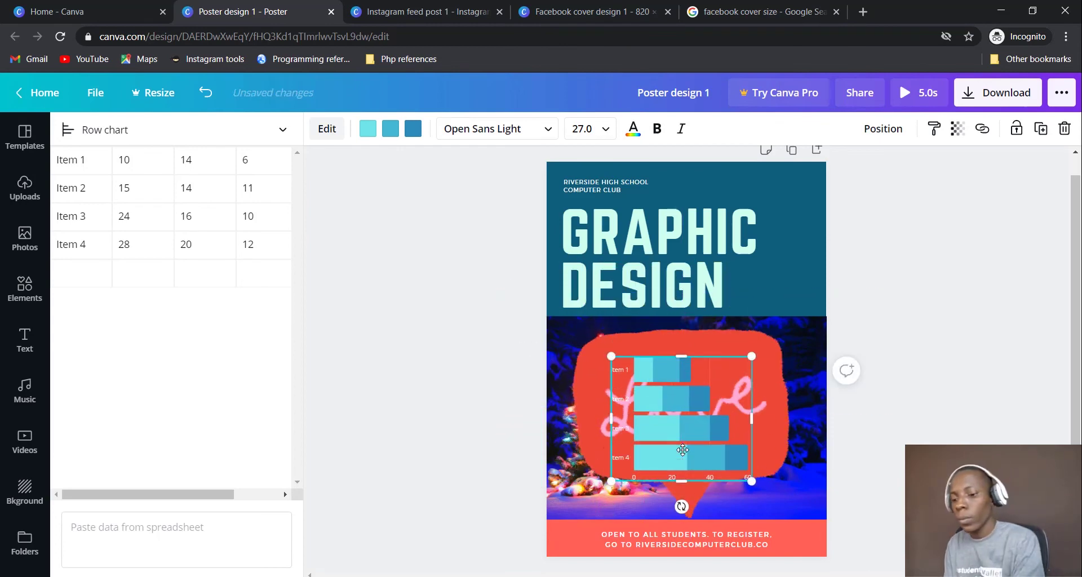
{"action": "key", "text": "Delete"}
Add the seated lab-coat doctor illustration, enlarged and placed on the poster's right
{"action": "scroll", "coordinate": [235, 321], "scroll_direction": "down", "scroll_amount": 1}
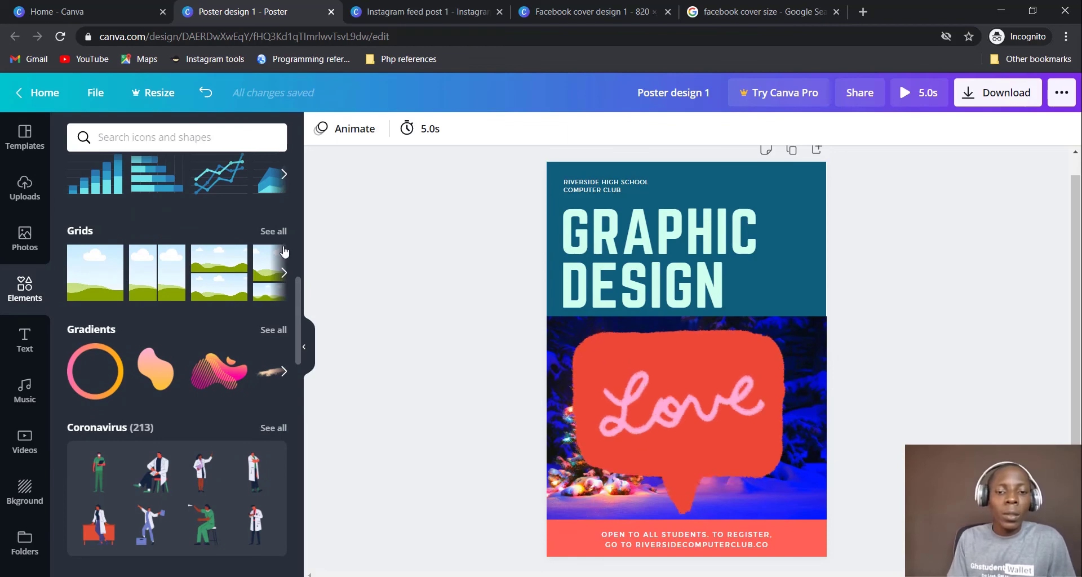
{"action": "mouse_move", "coordinate": [300, 314]}
{"action": "left_mouse_down"}
{"action": "mouse_move", "coordinate": [301, 418]}
{"action": "mouse_move", "coordinate": [287, 350]}
{"action": "left_mouse_up"}
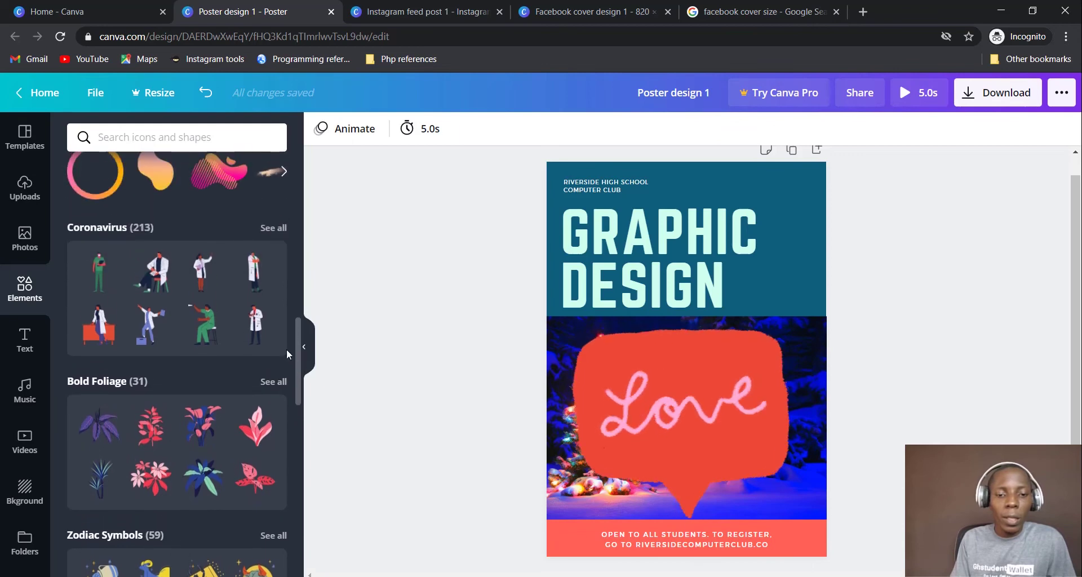
{"action": "left_click", "coordinate": [151, 274]}
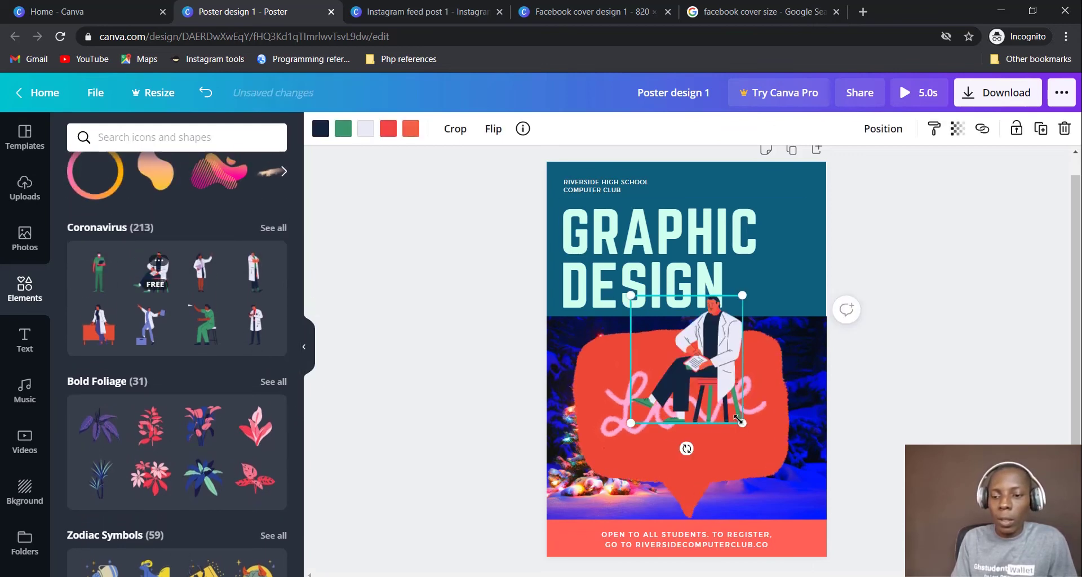
{"action": "left_click_drag", "start_coordinate": [742, 423], "coordinate": [859, 517]}
{"action": "left_click_drag", "start_coordinate": [782, 440], "coordinate": [763, 434]}
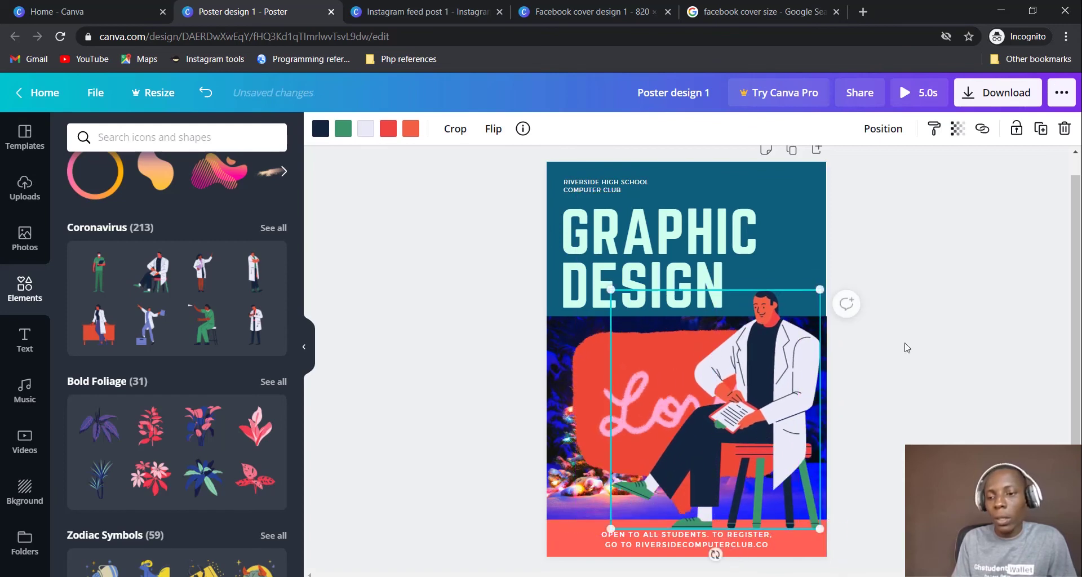
{"action": "left_click", "coordinate": [925, 338]}
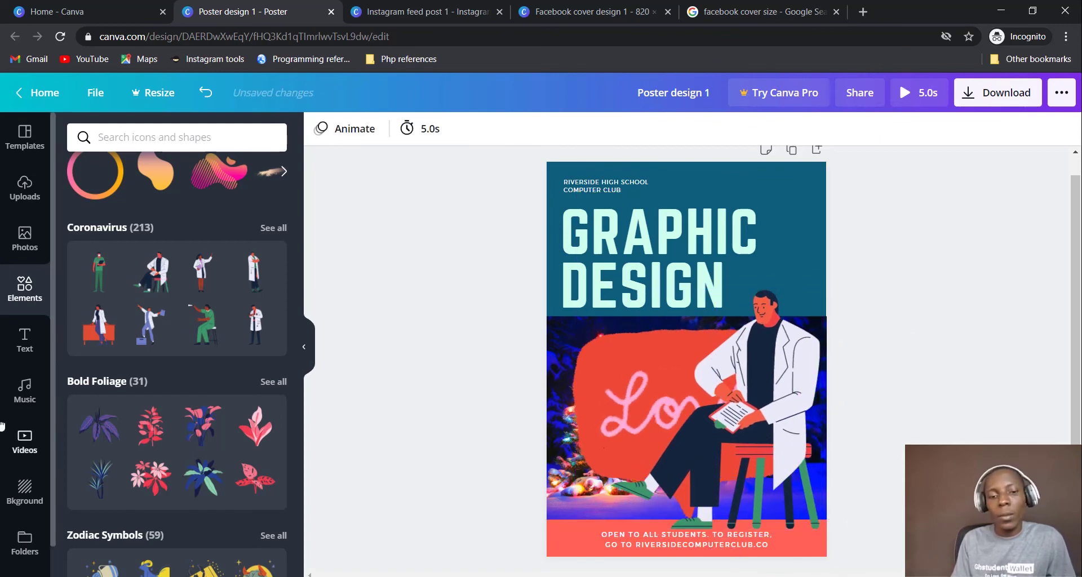
{"action": "scroll", "coordinate": [158, 384], "scroll_direction": "down", "scroll_amount": 5}
{"action": "scroll", "coordinate": [158, 379], "scroll_direction": "down", "scroll_amount": 10}
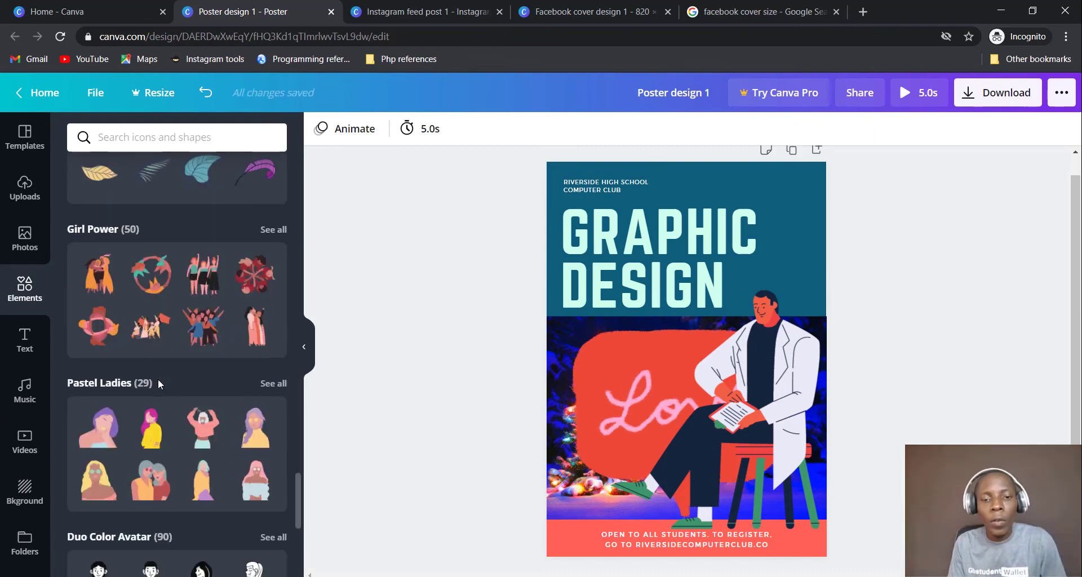
{"action": "left_click", "coordinate": [185, 136]}
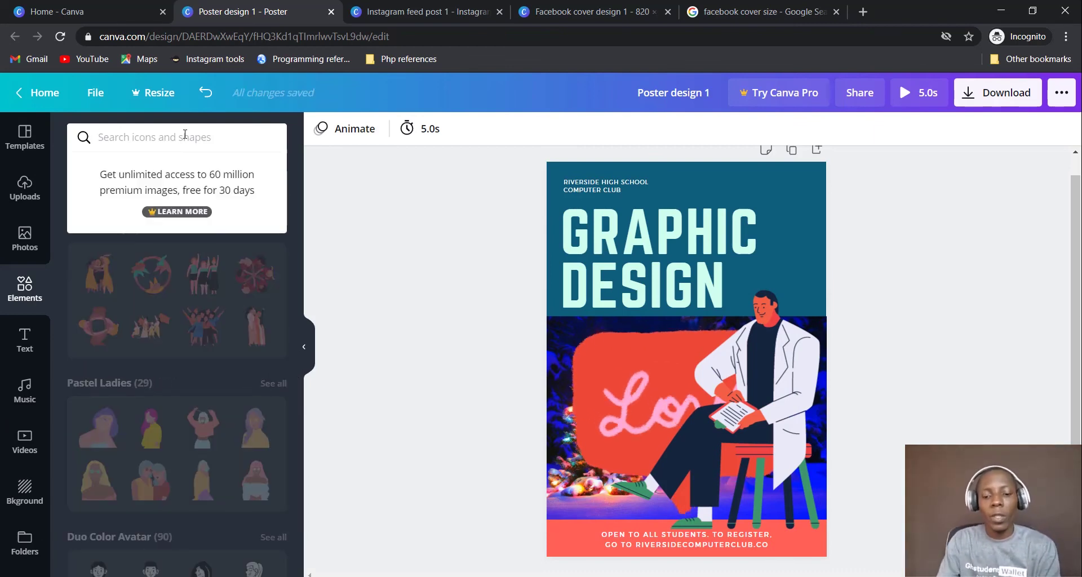
Search elements for 'book' and shrink the girl-reading illustration into the bottom-left corner
{"action": "type", "text": "book"}
{"action": "key", "text": "Return"}
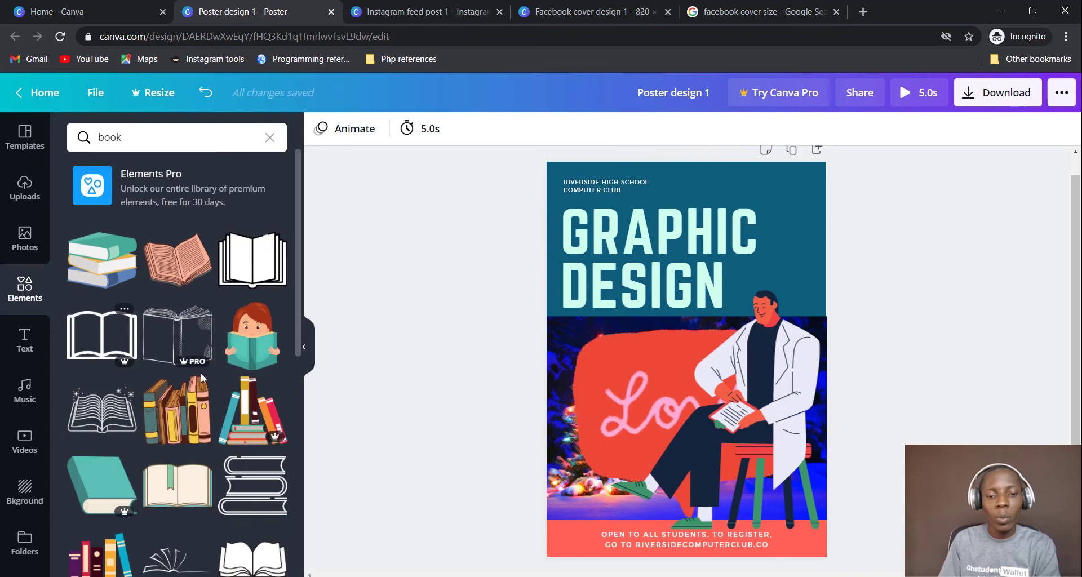
{"action": "left_click", "coordinate": [251, 345]}
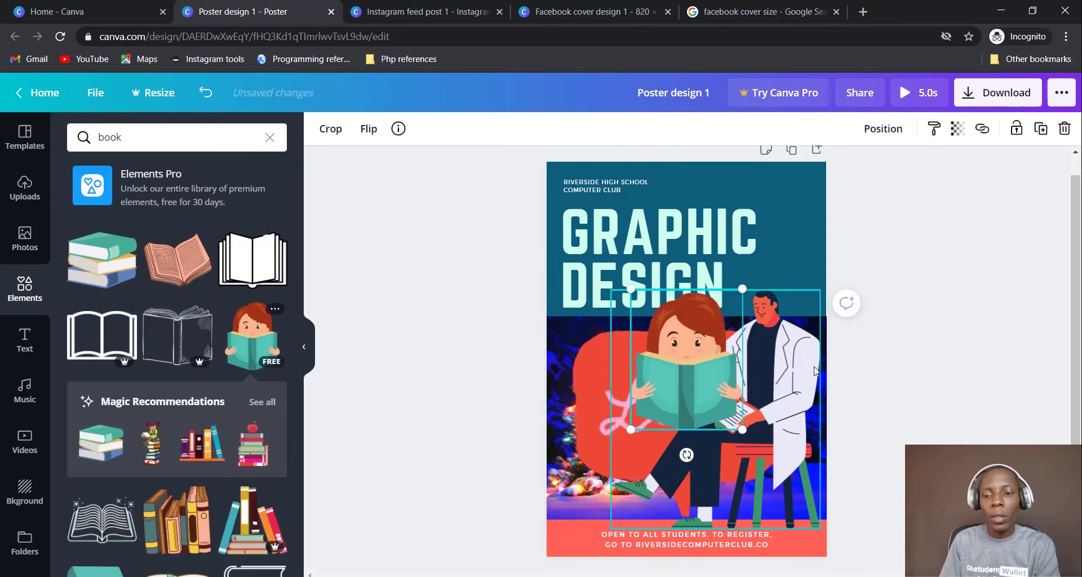
{"action": "left_click_drag", "start_coordinate": [742, 430], "coordinate": [576, 522]}
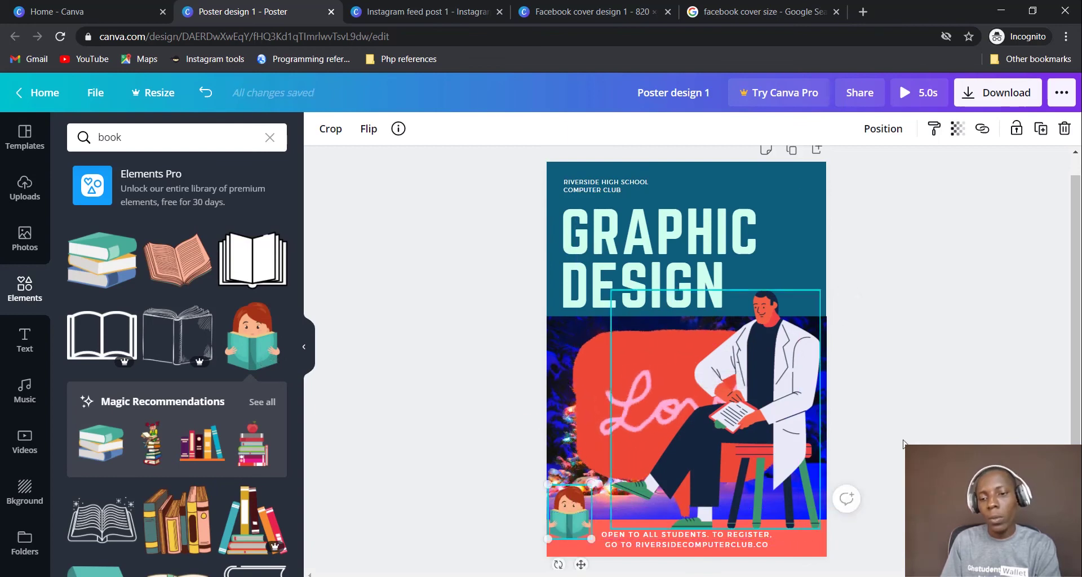
{"action": "left_click", "coordinate": [1020, 414]}
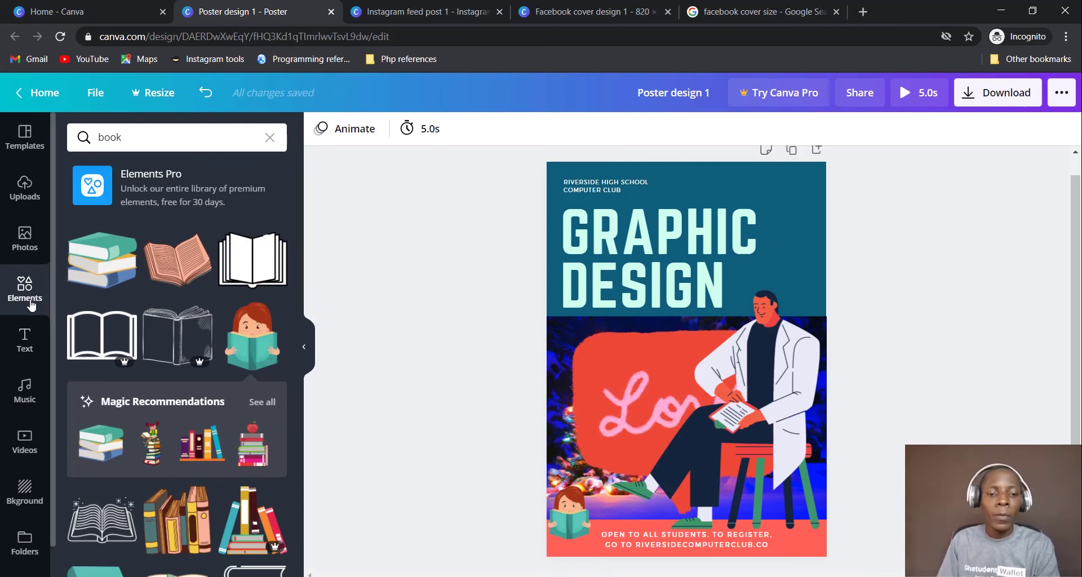
{"action": "left_click", "coordinate": [25, 341]}
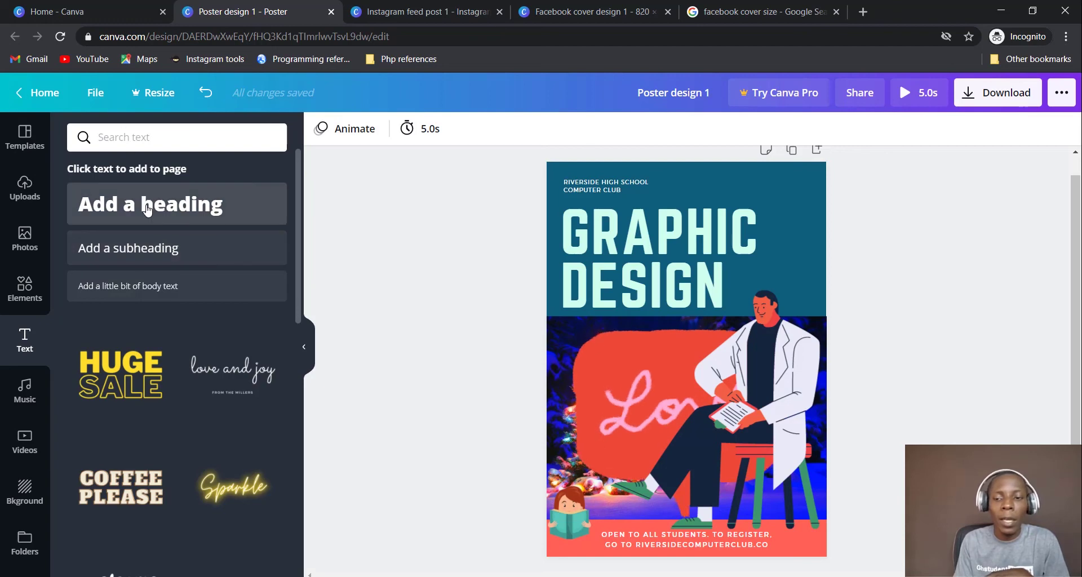
Add heading, subheading and body text boxes to the poster
{"action": "left_click", "coordinate": [181, 203]}
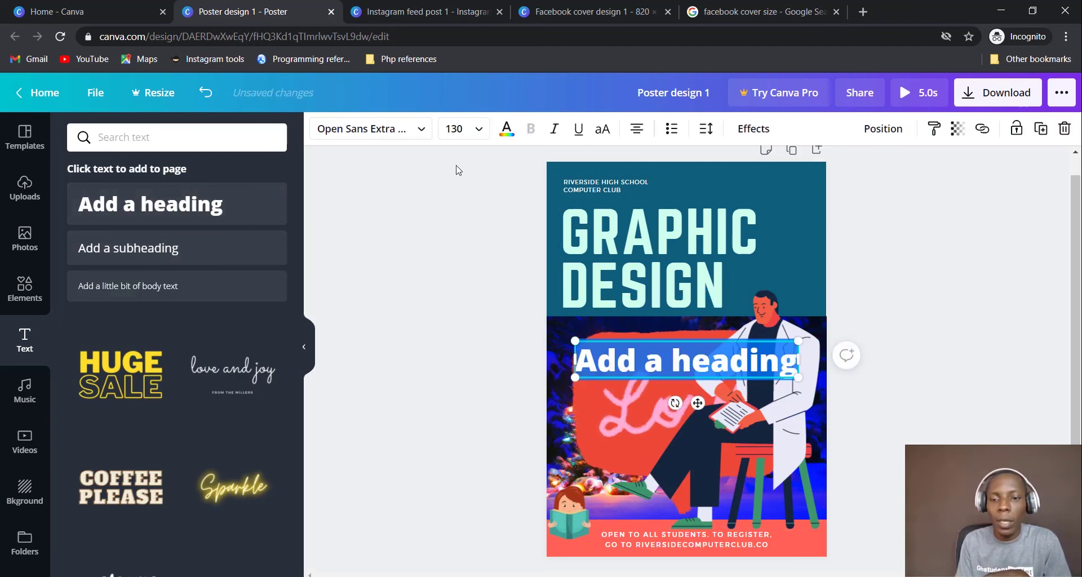
{"action": "left_click", "coordinate": [145, 250]}
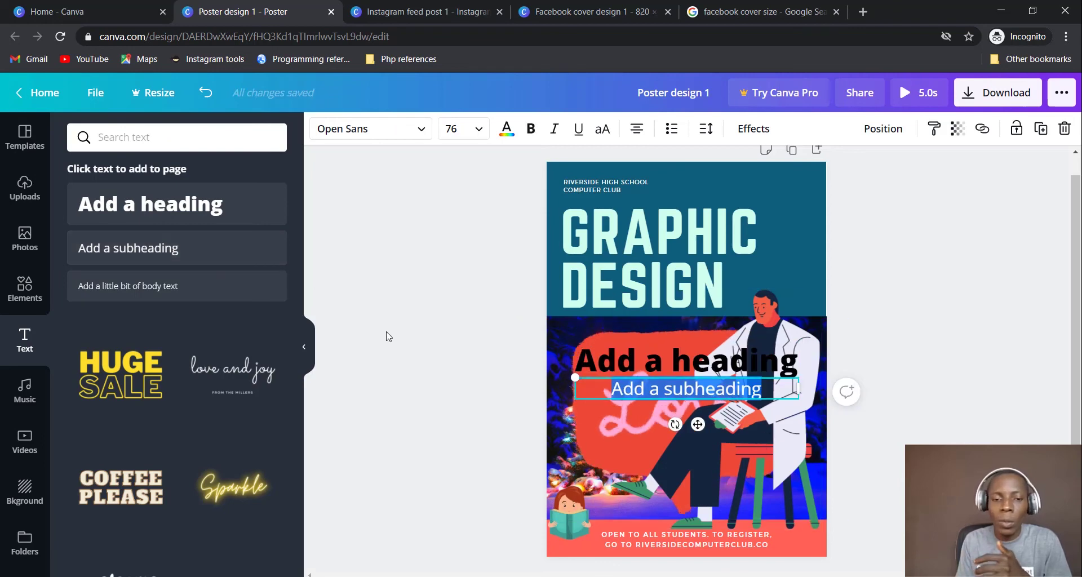
{"action": "left_click", "coordinate": [171, 294]}
{"action": "left_click", "coordinate": [666, 363]}
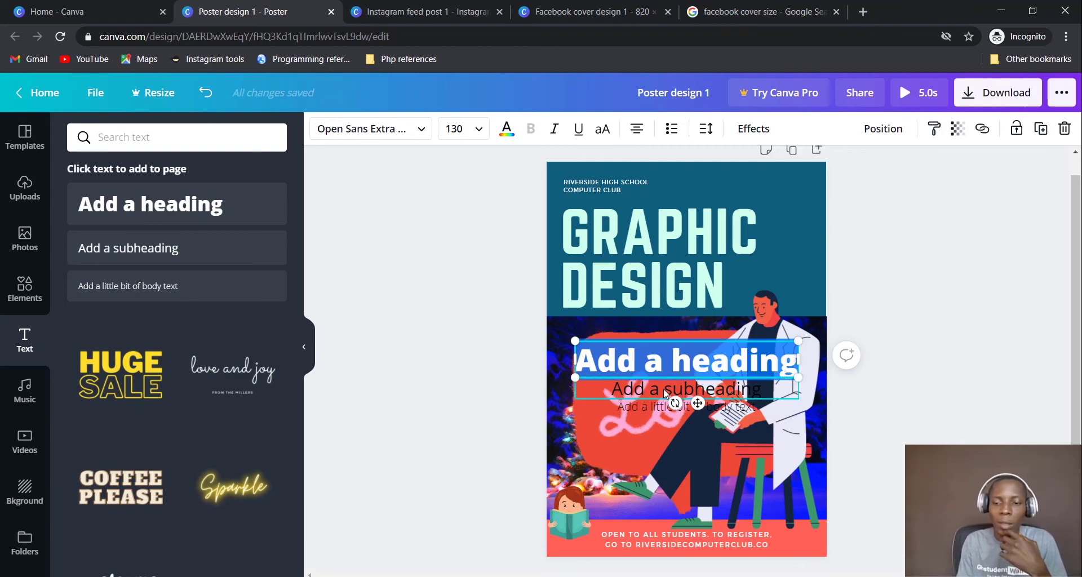
{"action": "left_click", "coordinate": [664, 389]}
{"action": "left_click", "coordinate": [657, 407]}
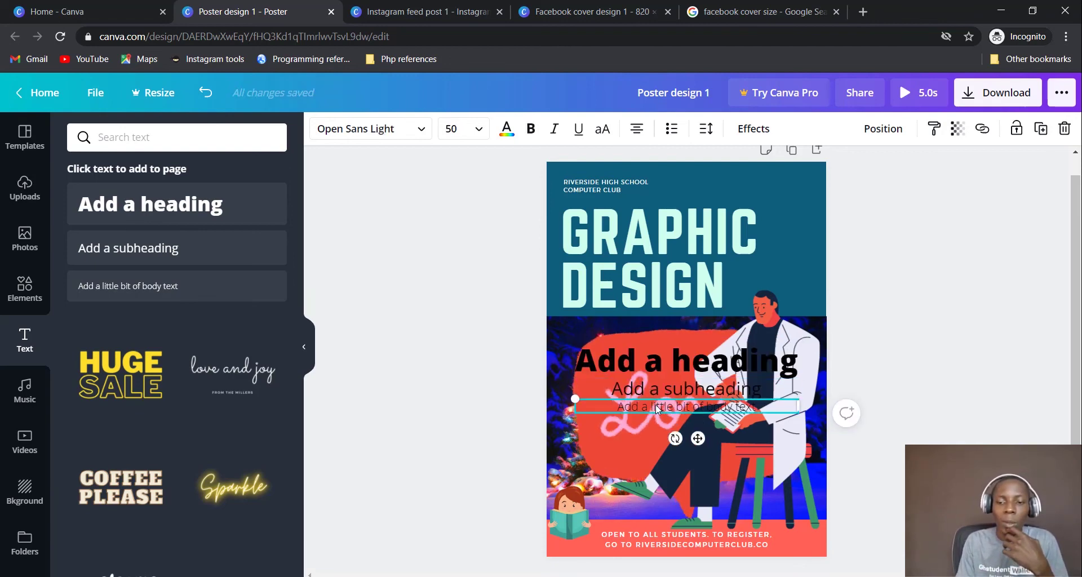
{"action": "left_click", "coordinate": [665, 363]}
Retype the heading as the doctor's name in capitals, size 16, resized at top right
{"action": "left_click", "coordinate": [665, 363]}
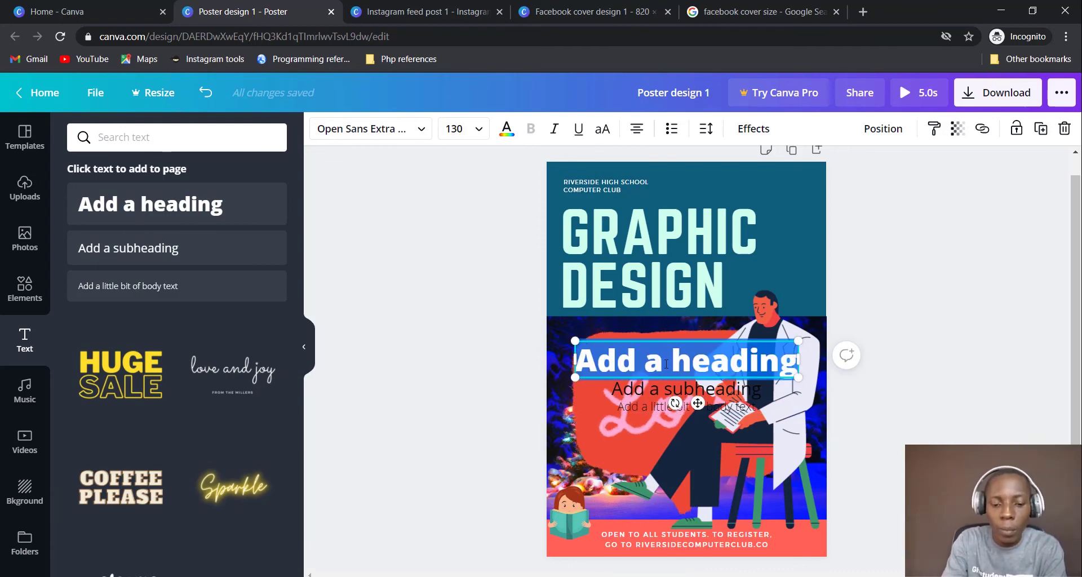
{"action": "key", "text": "Caps_Lock"}
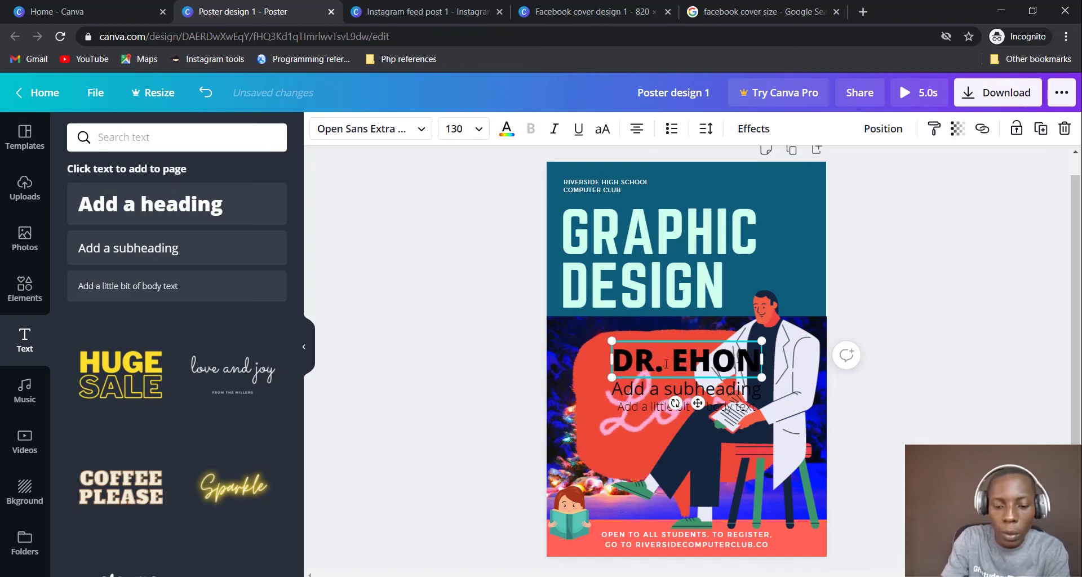
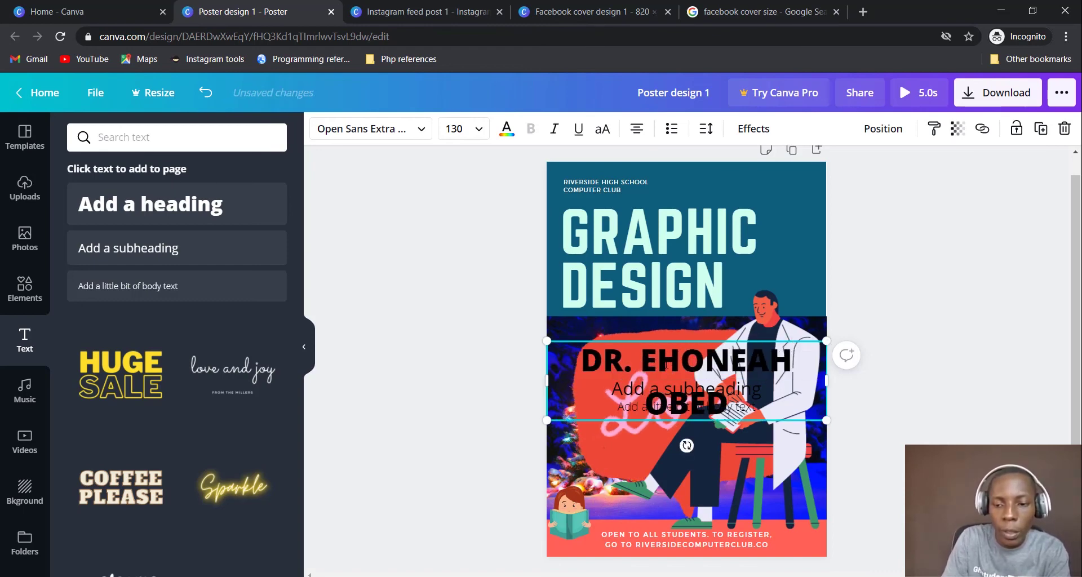
{"action": "key", "text": "ctrl+a"}
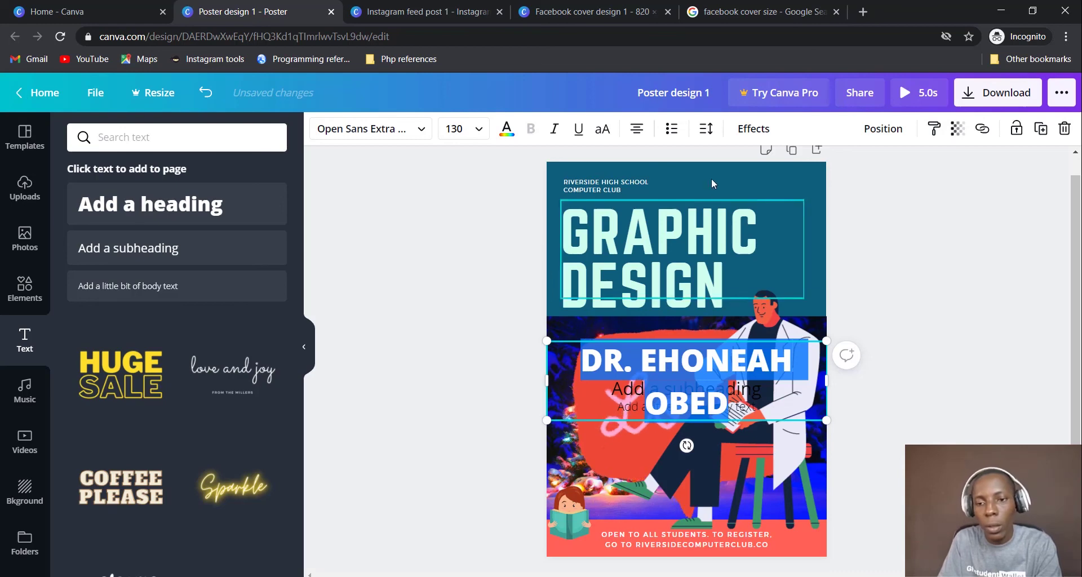
{"action": "left_click", "coordinate": [454, 129]}
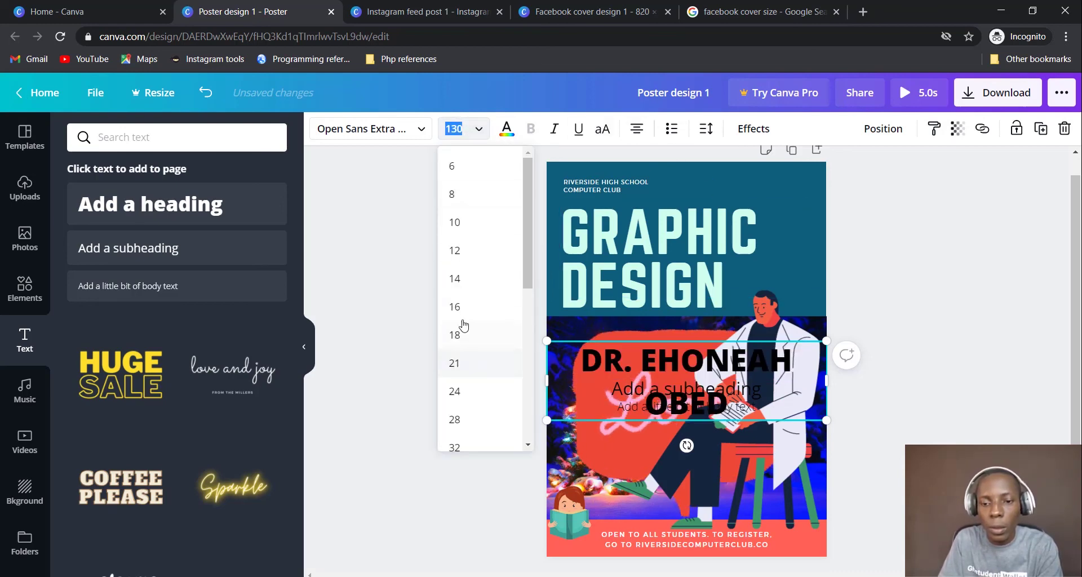
{"action": "left_click", "coordinate": [455, 306]}
{"action": "left_click_drag", "start_coordinate": [705, 350], "coordinate": [771, 191]}
{"action": "left_click", "coordinate": [868, 266]}
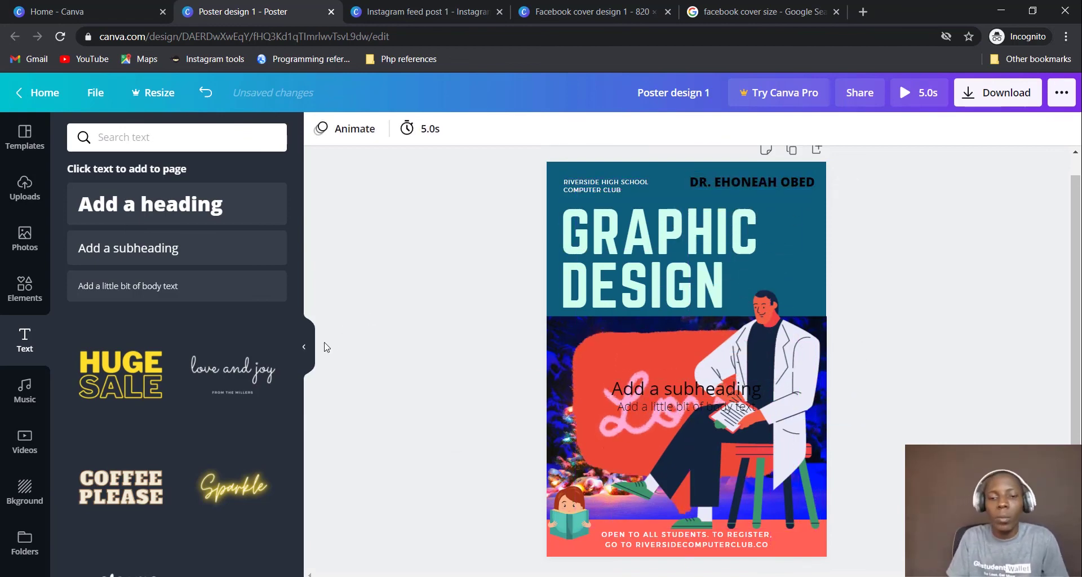
Add the FREE DELIVERY text template and move it near the poster bottom
{"action": "scroll", "coordinate": [125, 404], "scroll_direction": "down", "scroll_amount": 9}
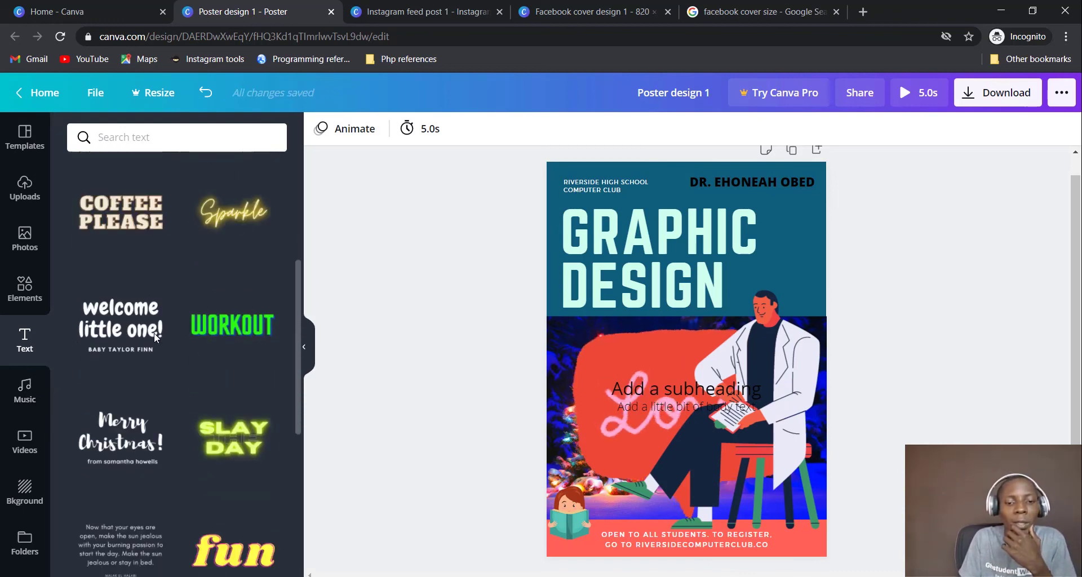
{"action": "scroll", "coordinate": [156, 339], "scroll_direction": "down", "scroll_amount": 5}
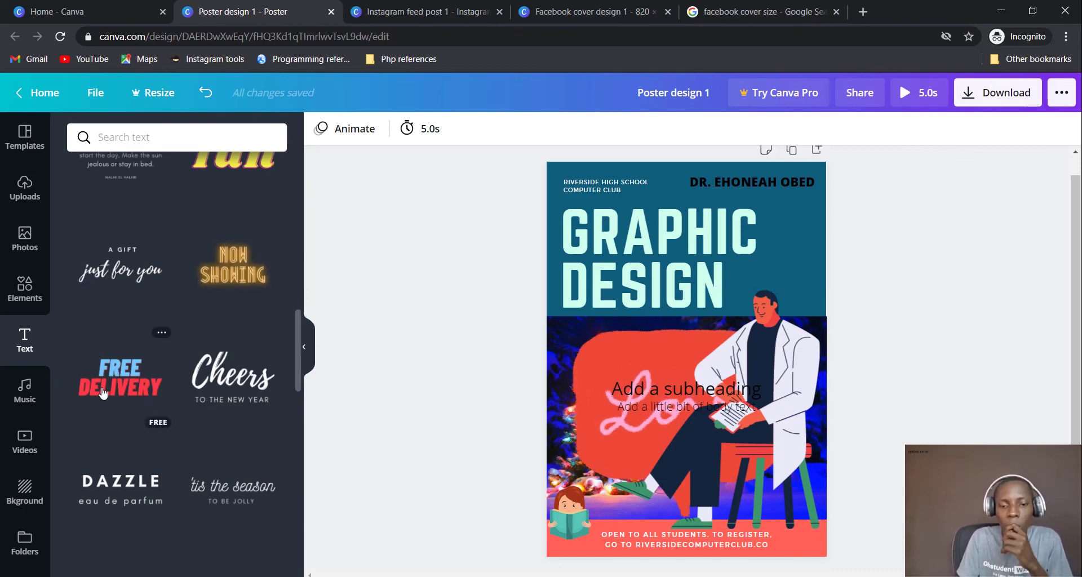
{"action": "left_click", "coordinate": [160, 394]}
{"action": "scroll", "coordinate": [160, 393], "scroll_direction": "down", "scroll_amount": 3}
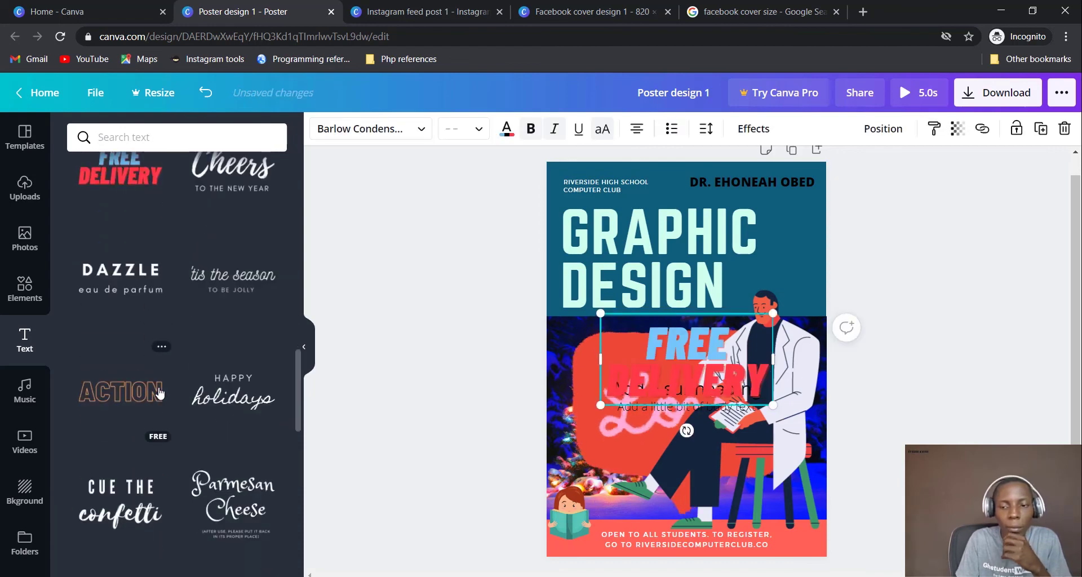
{"action": "left_click_drag", "start_coordinate": [713, 375], "coordinate": [717, 475]}
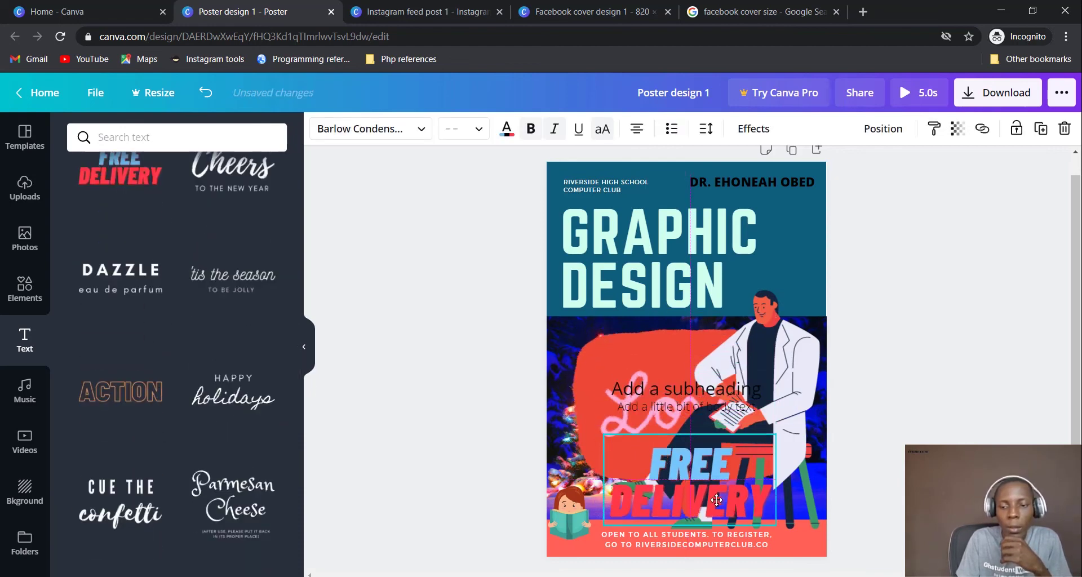
Colour the word FREE white and DELIVERY light lavender
{"action": "double_click", "coordinate": [717, 472]}
{"action": "double_click", "coordinate": [718, 459]}
{"action": "left_click", "coordinate": [506, 130]}
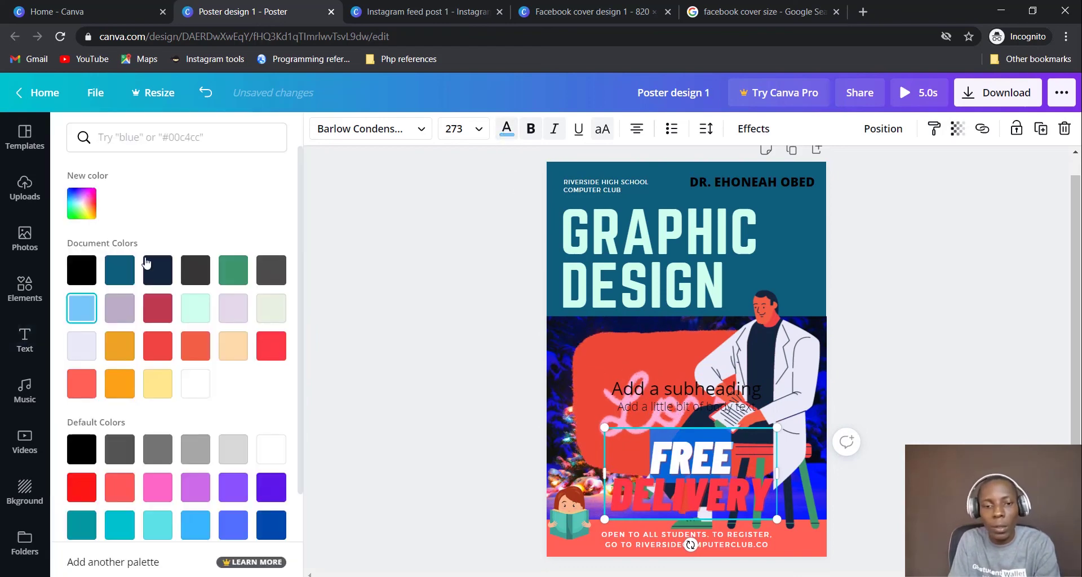
{"action": "left_click", "coordinate": [82, 276]}
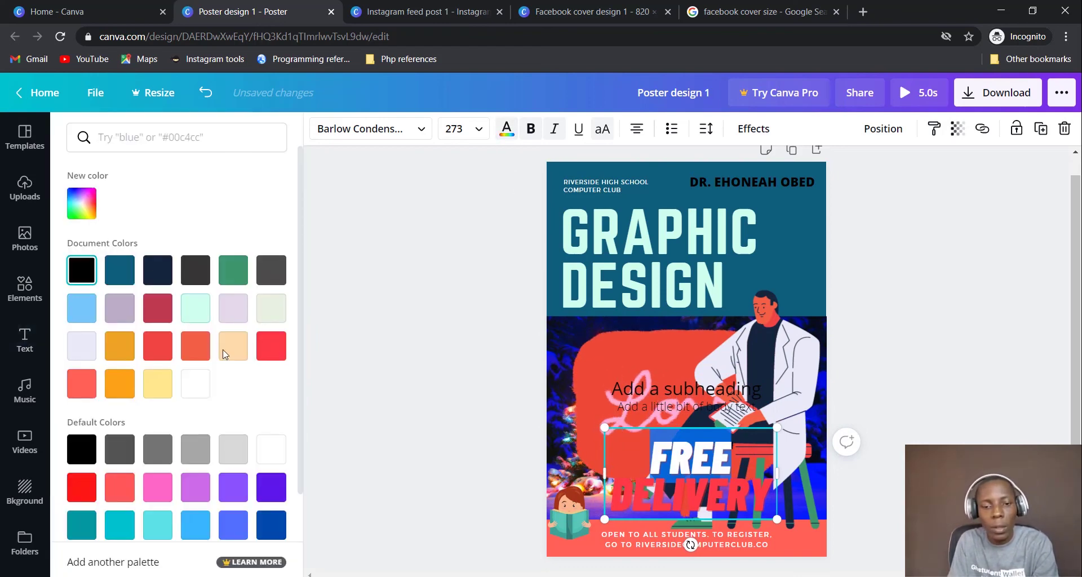
{"action": "left_click", "coordinate": [271, 449]}
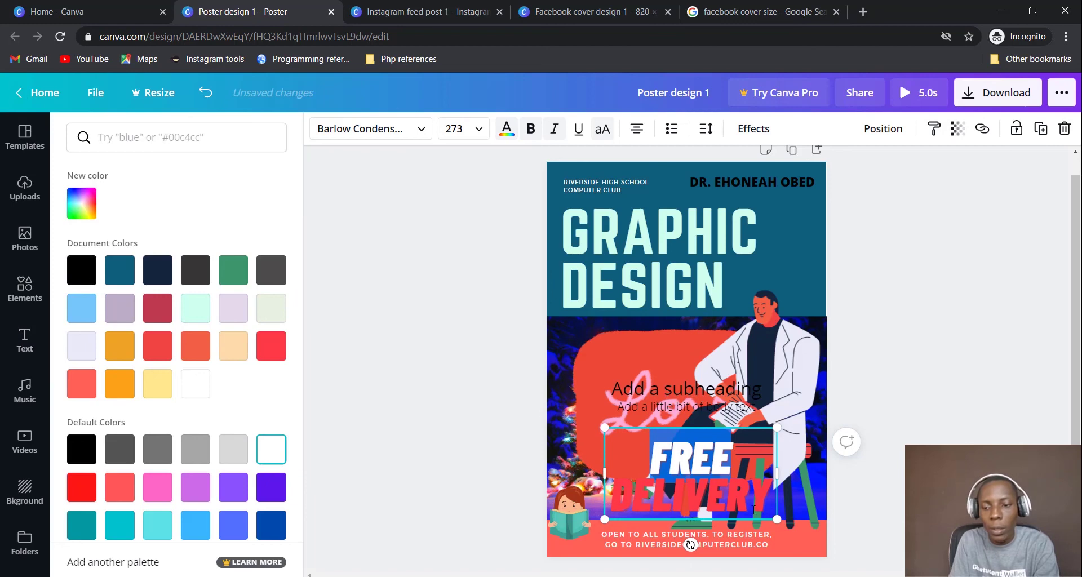
{"action": "double_click", "coordinate": [690, 505]}
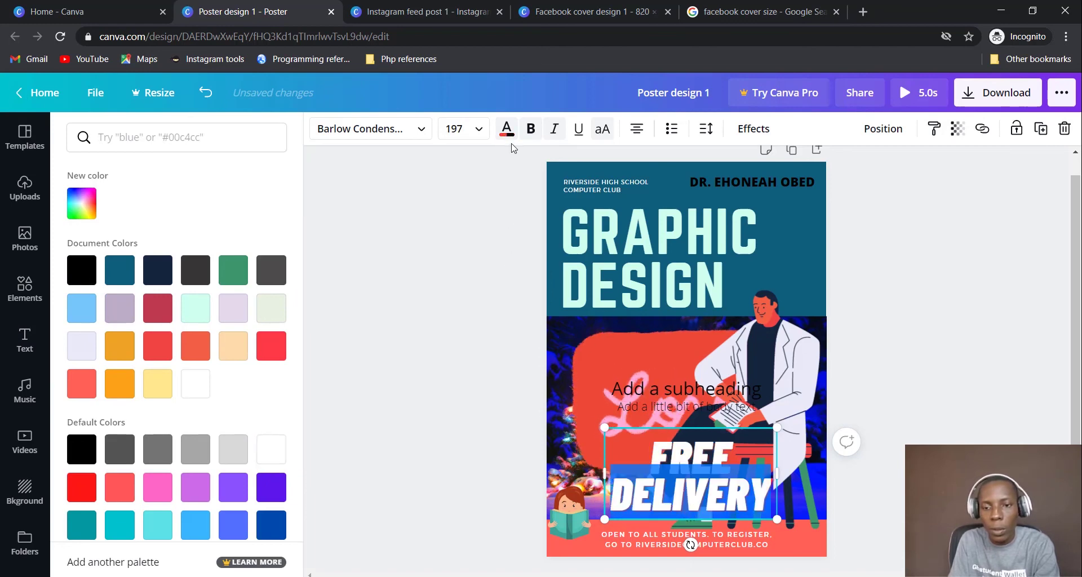
{"action": "left_click", "coordinate": [507, 129]}
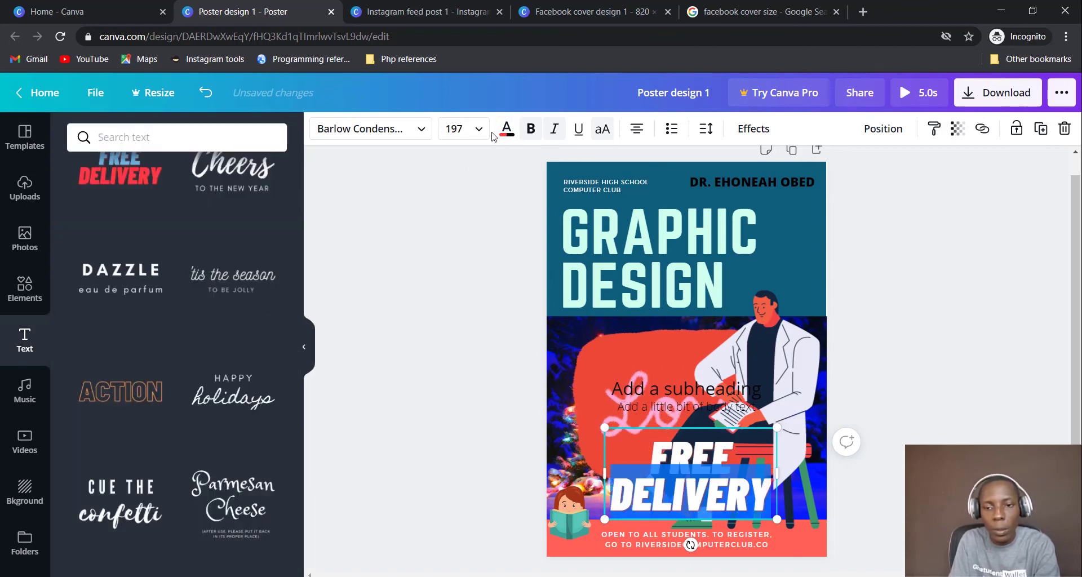
{"action": "left_click", "coordinate": [506, 129]}
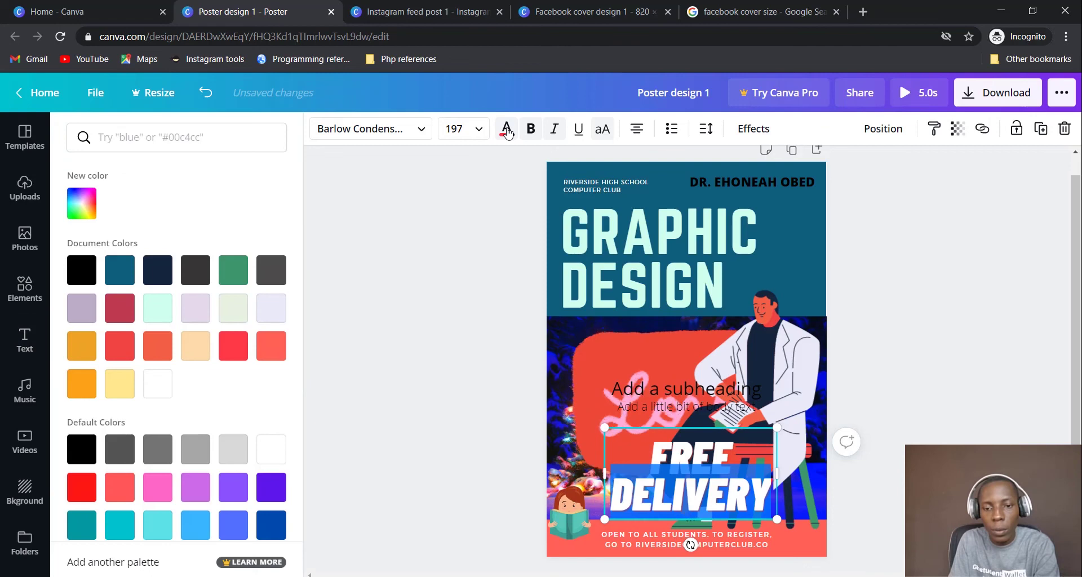
{"action": "left_click", "coordinate": [271, 314]}
{"action": "left_click", "coordinate": [870, 376]}
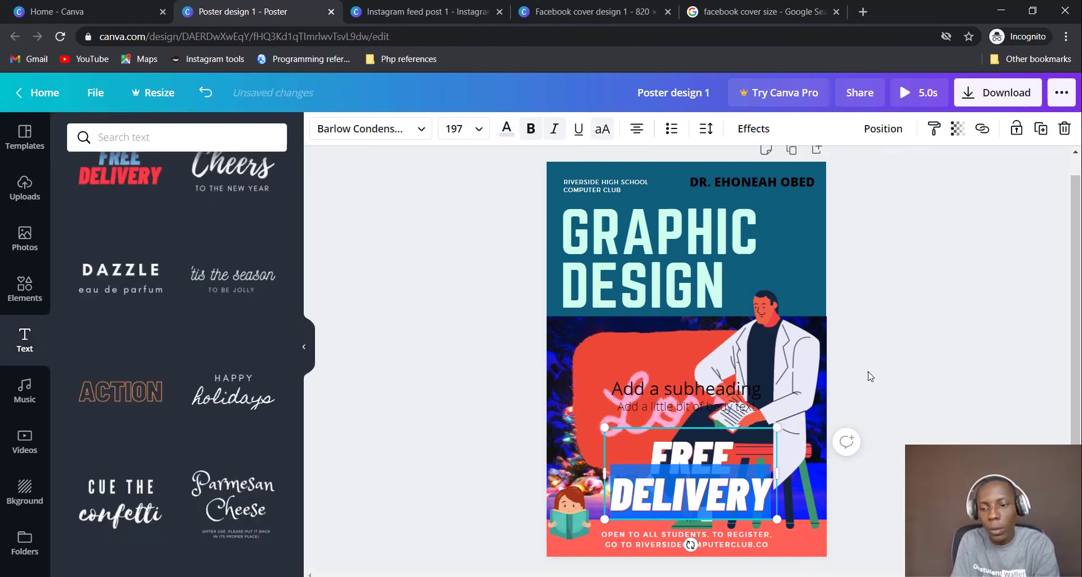
Move FREE DELIVERY beside DESIGN on the right and shrink it slightly
{"action": "left_click_drag", "start_coordinate": [727, 488], "coordinate": [778, 242]}
{"action": "left_click_drag", "start_coordinate": [668, 273], "coordinate": [776, 276]}
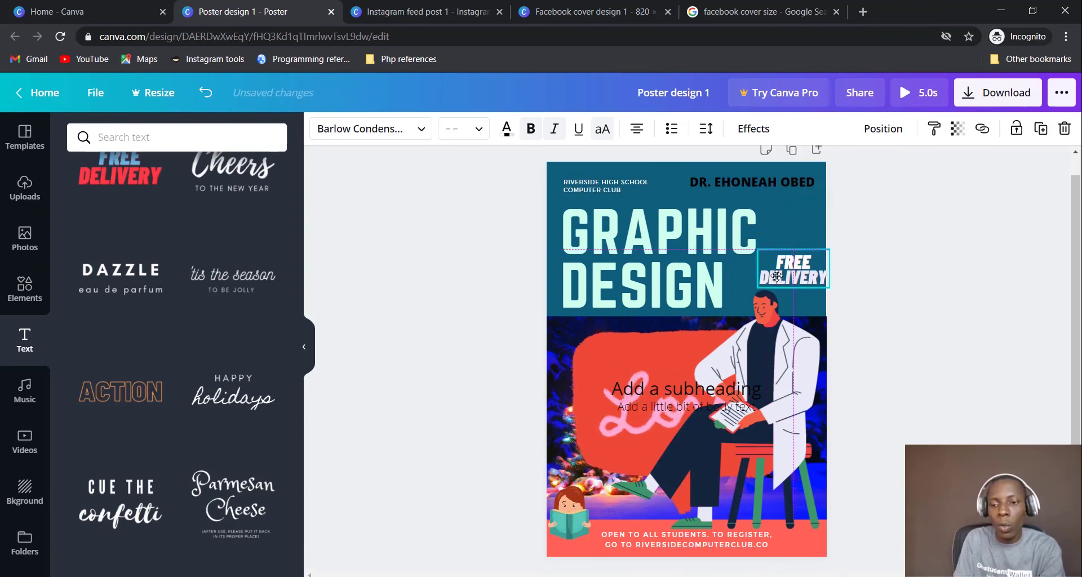
{"action": "left_click", "coordinate": [939, 348]}
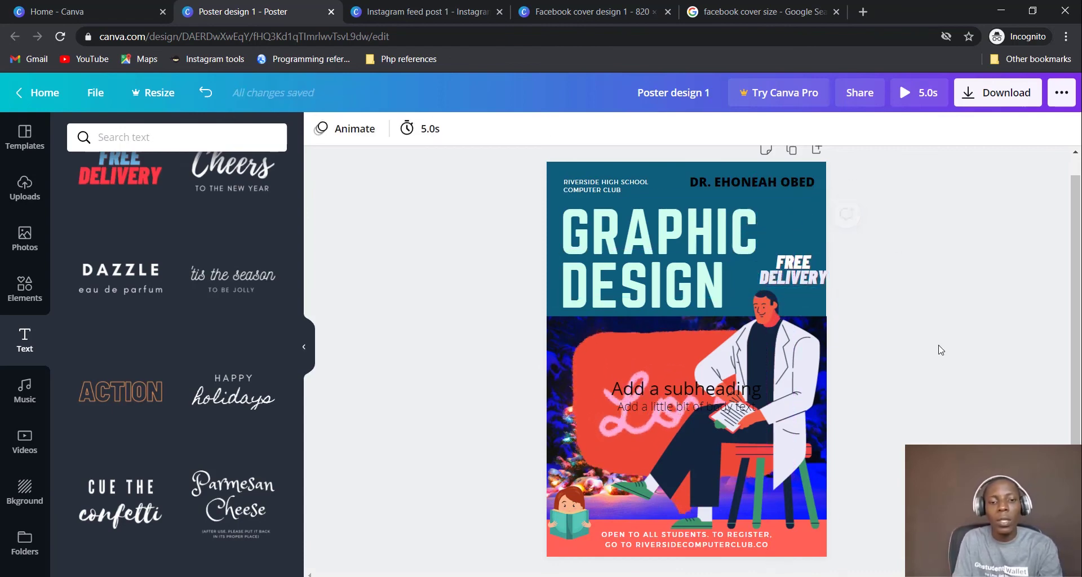
Browse the Music, Videos and Backgrounds libraries, ending on the Folders list
{"action": "left_click", "coordinate": [45, 387]}
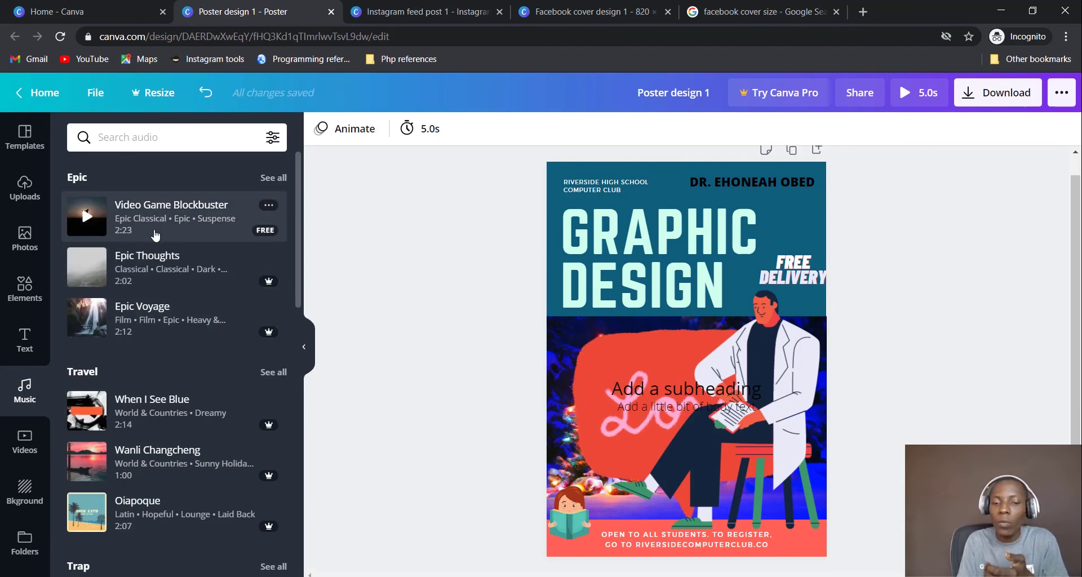
{"action": "scroll", "coordinate": [152, 379], "scroll_direction": "down", "scroll_amount": 3}
{"action": "left_click", "coordinate": [25, 443]}
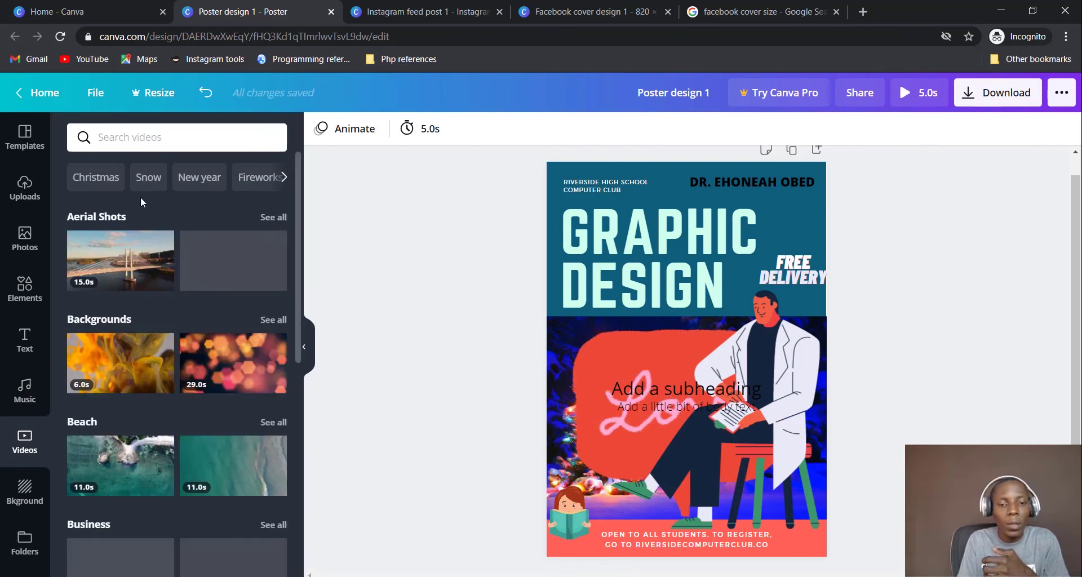
{"action": "scroll", "coordinate": [224, 280], "scroll_direction": "down", "scroll_amount": 3}
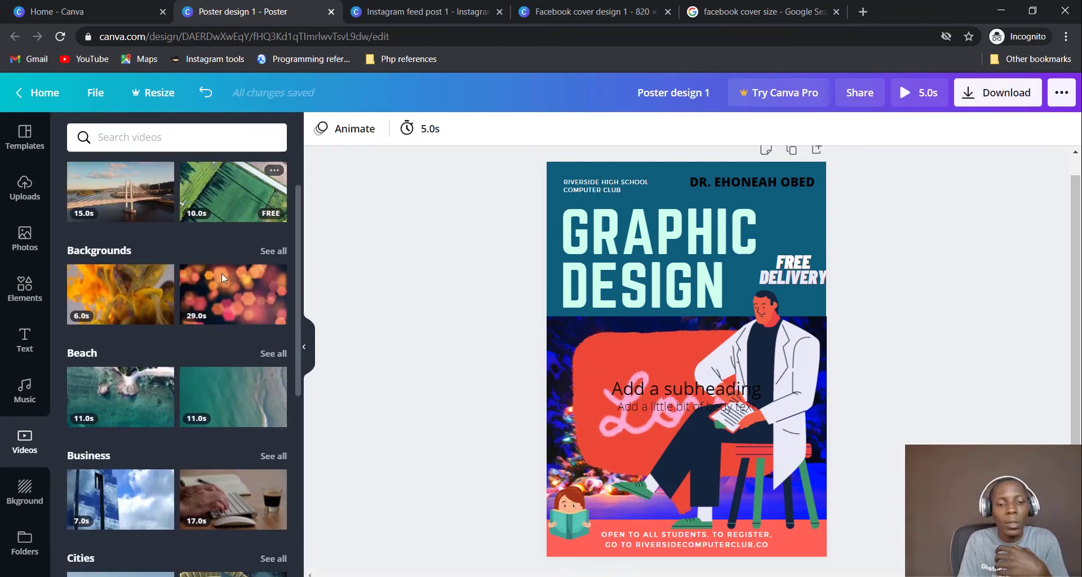
{"action": "left_click", "coordinate": [23, 507]}
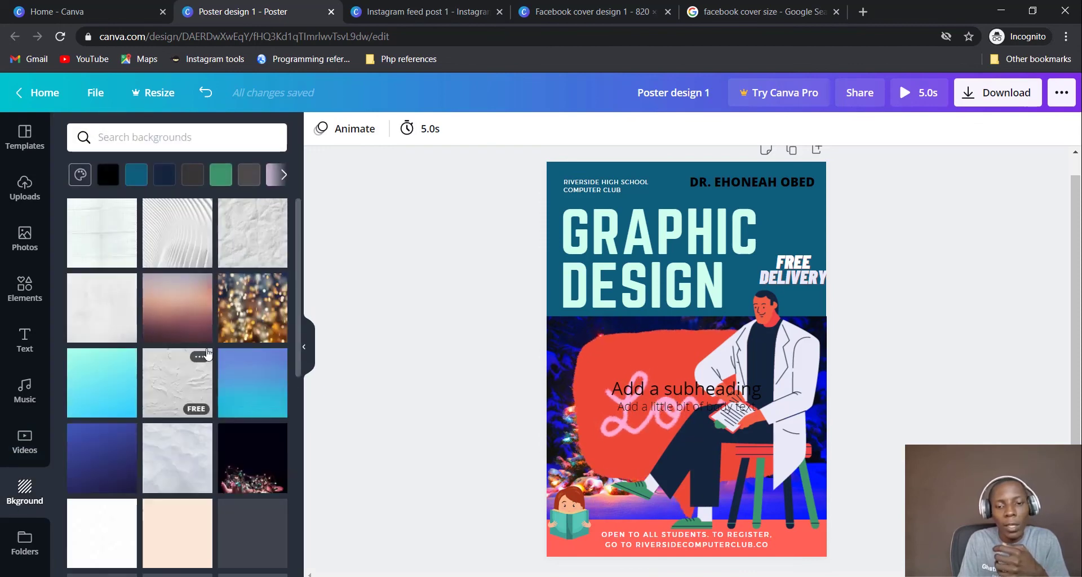
{"action": "scroll", "coordinate": [209, 354], "scroll_direction": "down", "scroll_amount": 3}
{"action": "scroll", "coordinate": [210, 353], "scroll_direction": "down", "scroll_amount": 2}
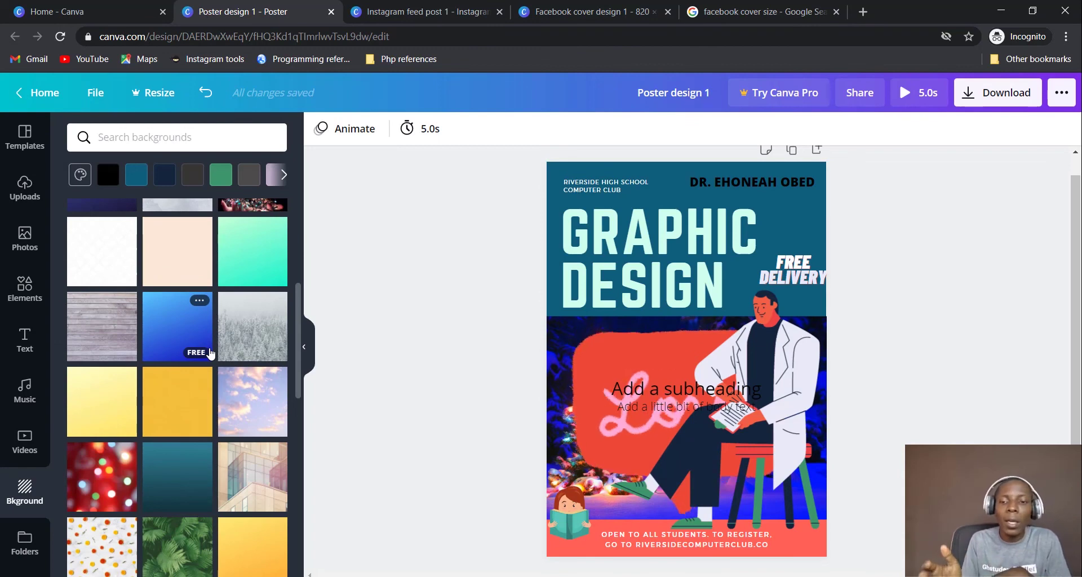
{"action": "scroll", "coordinate": [209, 353], "scroll_direction": "down", "scroll_amount": 5}
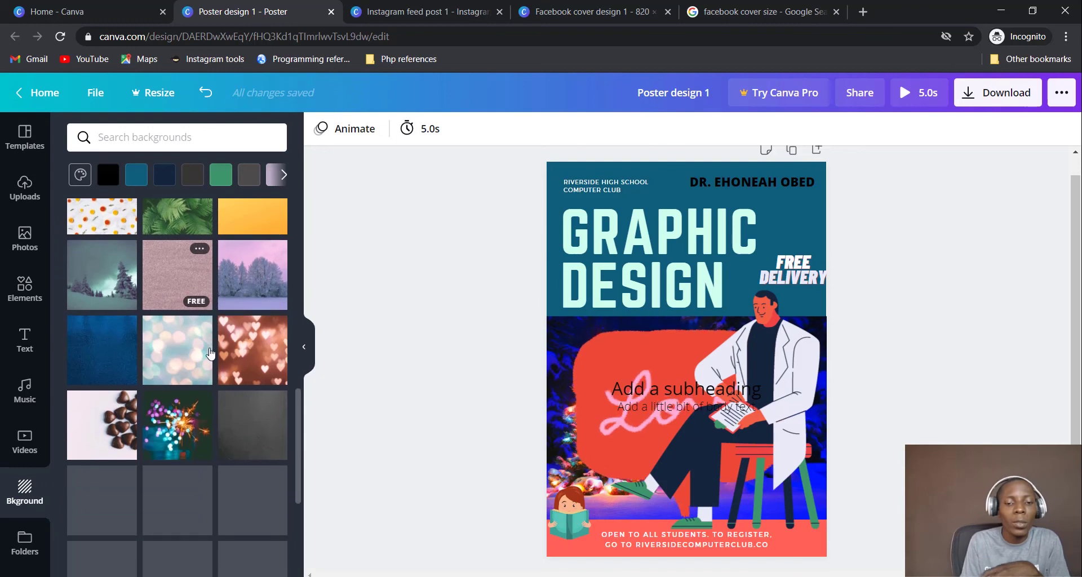
{"action": "scroll", "coordinate": [210, 353], "scroll_direction": "down", "scroll_amount": 15}
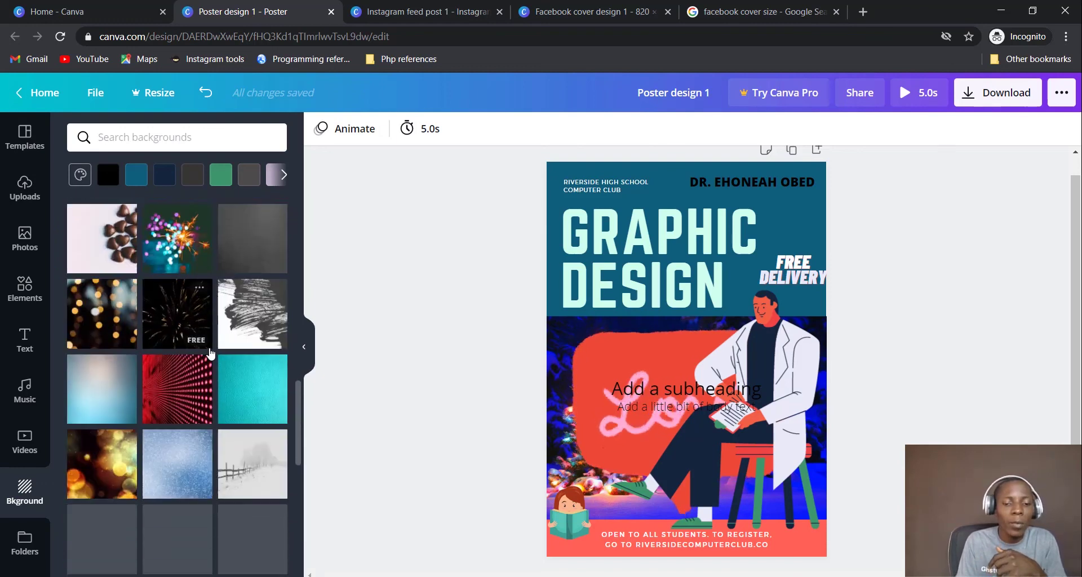
{"action": "left_click", "coordinate": [25, 545]}
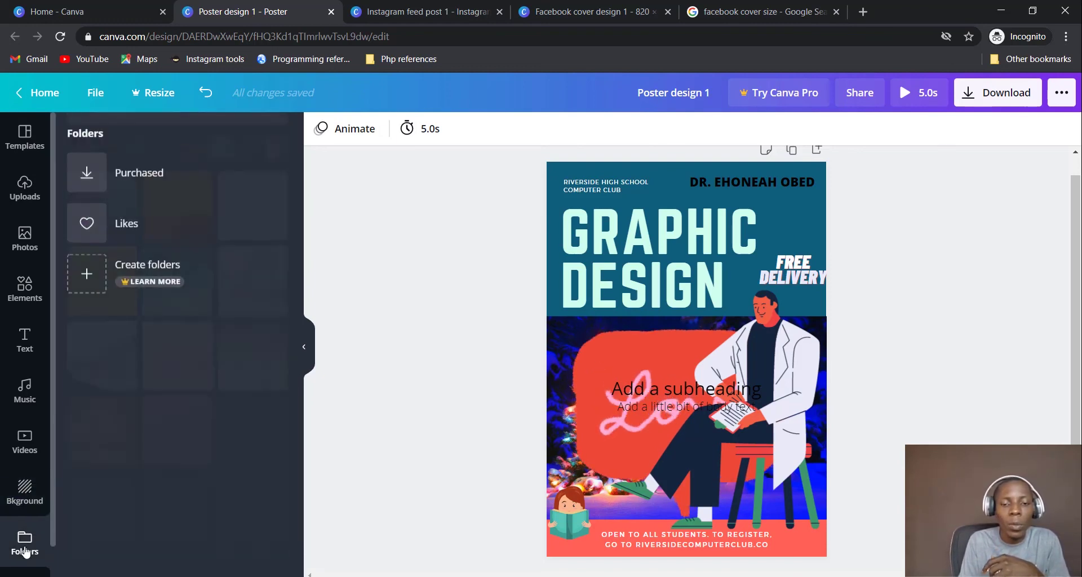